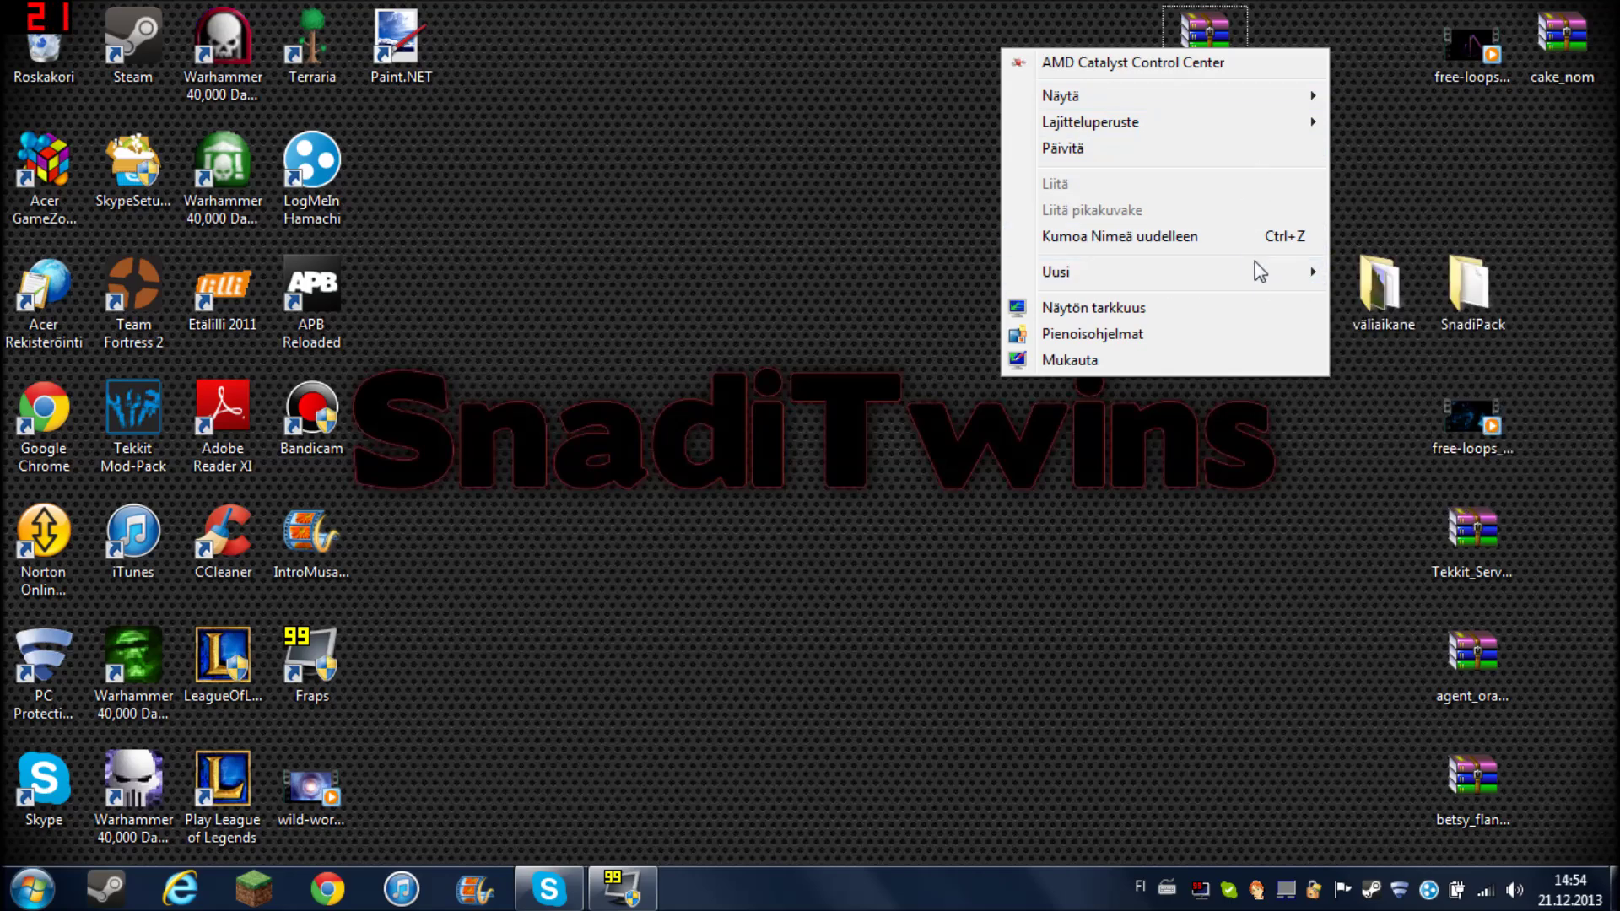
Create a new folder on the desktop named texturee.
mouse_move(1284, 272)
left_click(1374, 276)
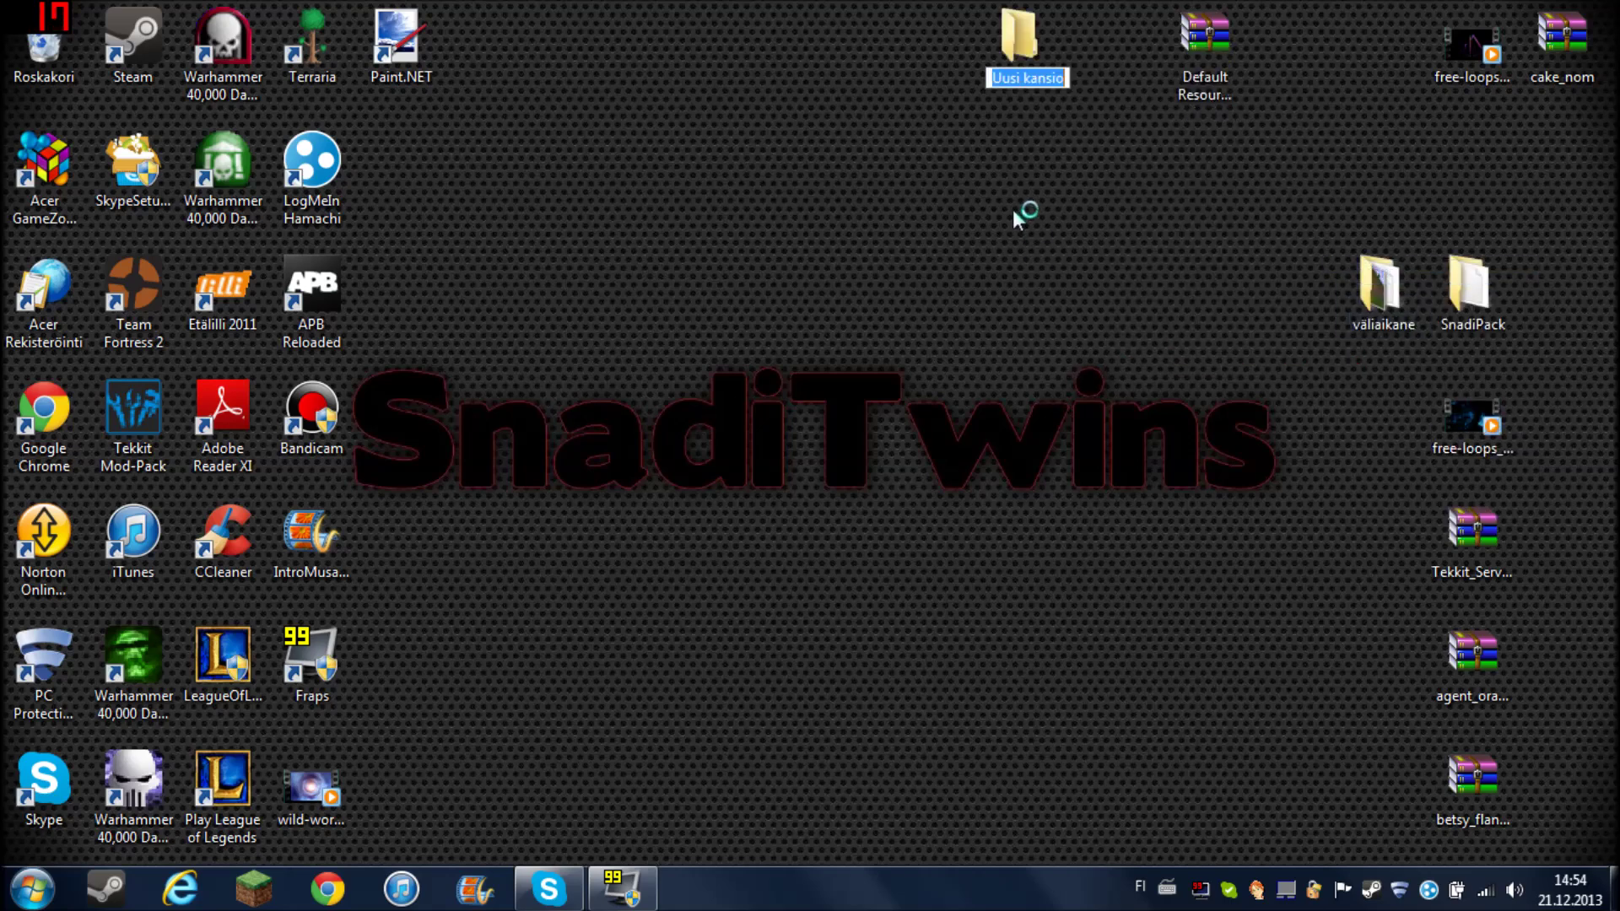
key("BackSpace")
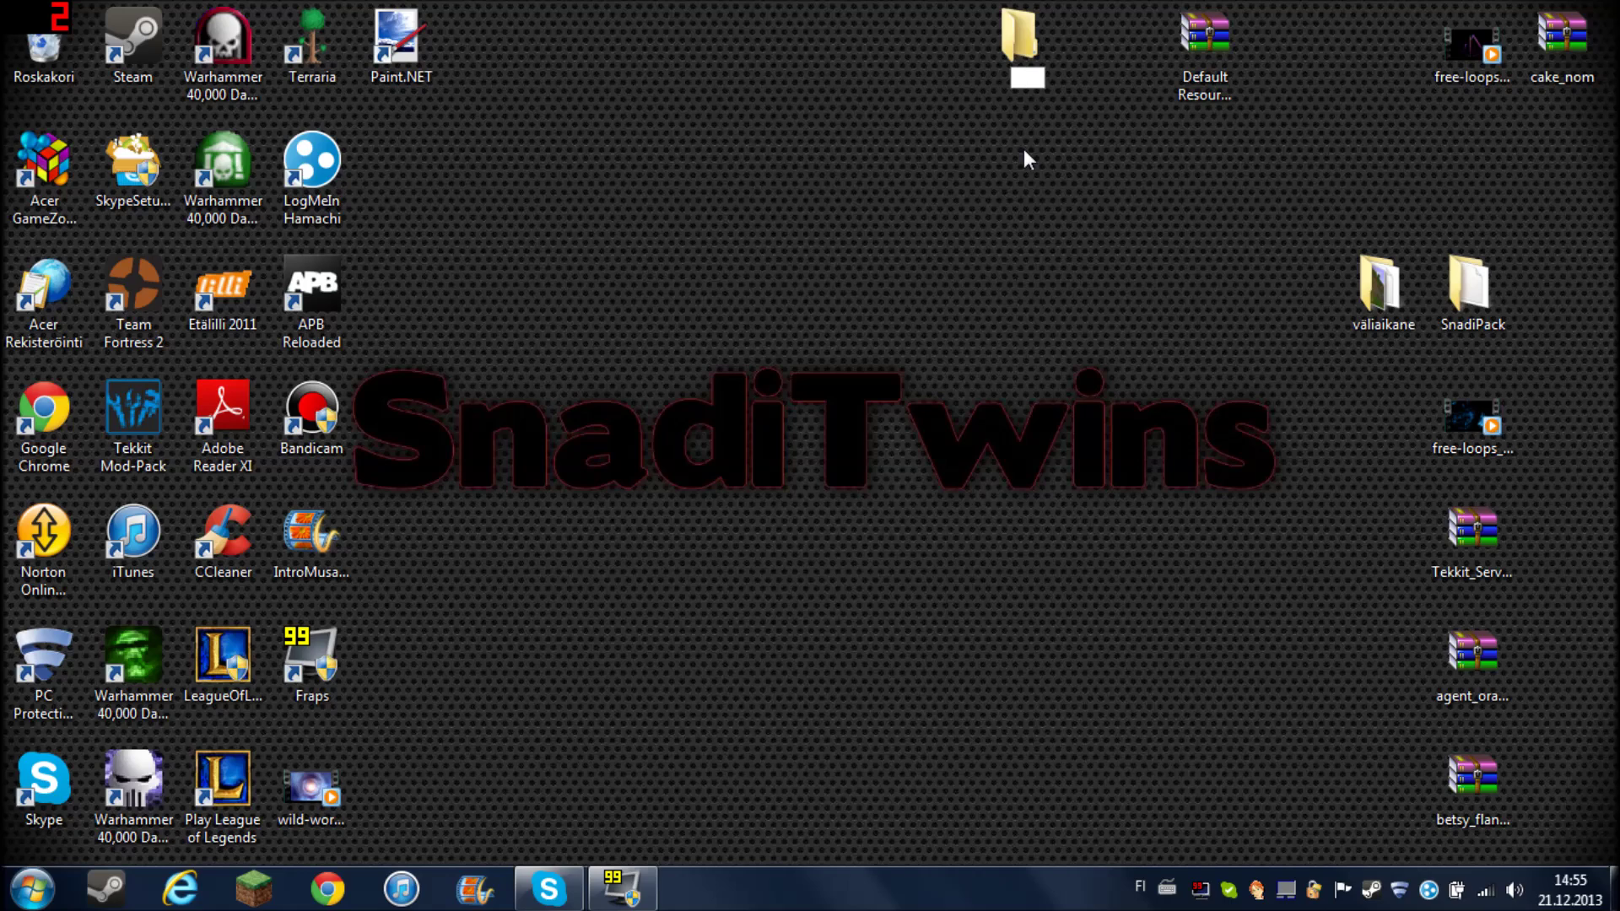
type("1233")
key("BackSpace")
key("BackSpace")
key("BackSpace")
key("BackSpace")
key("BackSpace")
key("BackSpace")
type("texturee")
key("Return")
Move the Default Resource Pack archive from the desktop into the texturee folder and open that folder.
left_click(1203, 42)
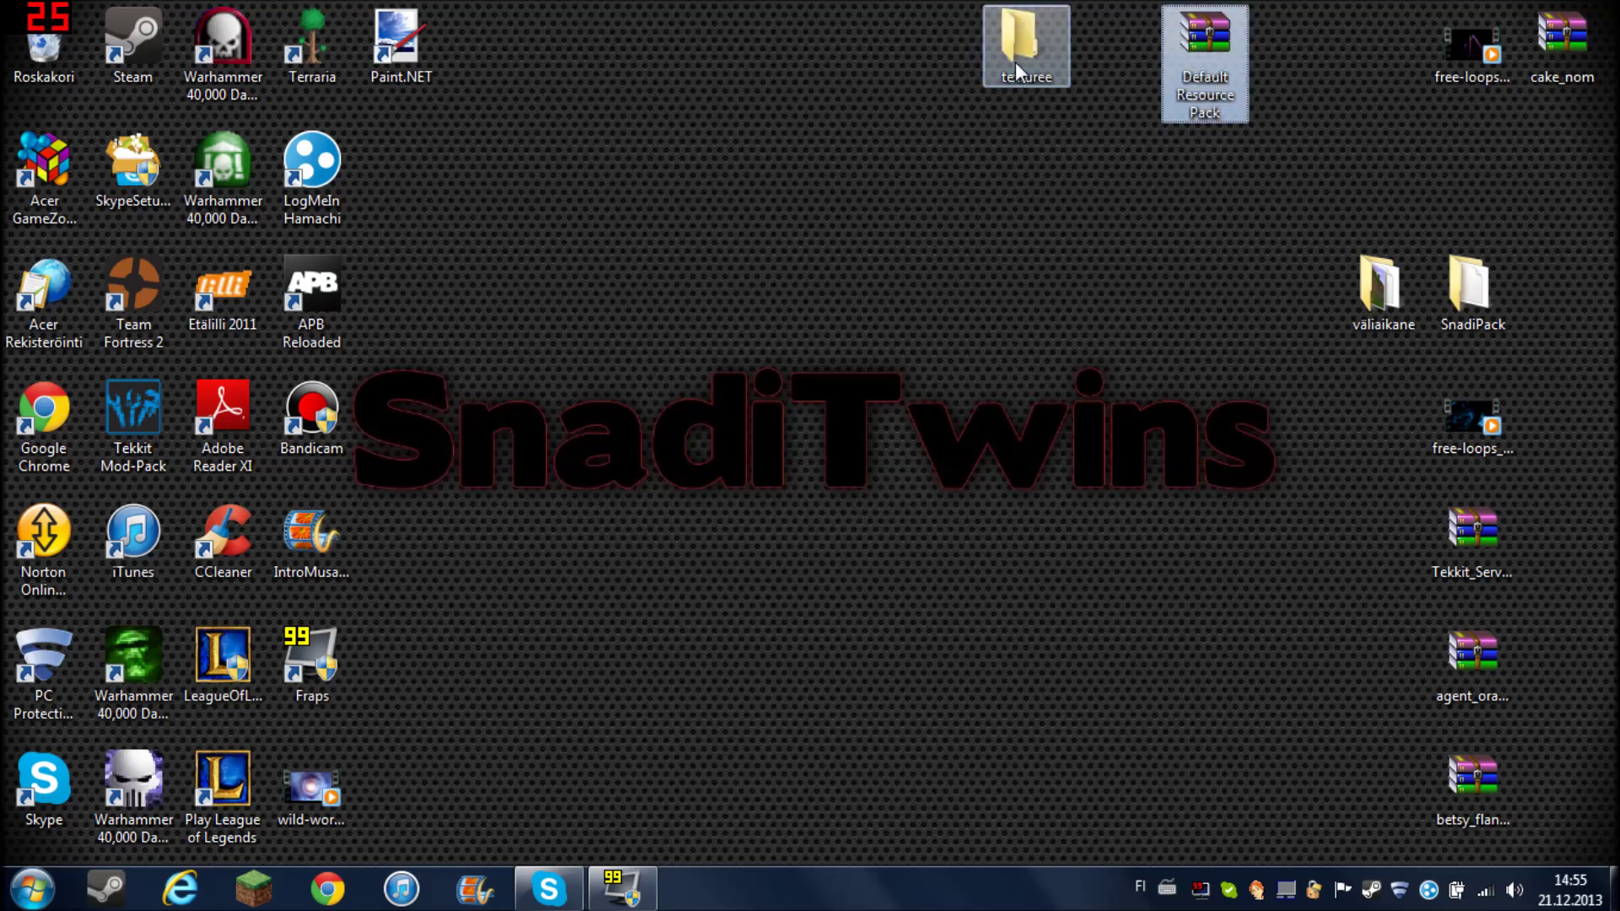
left_click_drag(1015, 63, 1036, 53)
double_click(1036, 52)
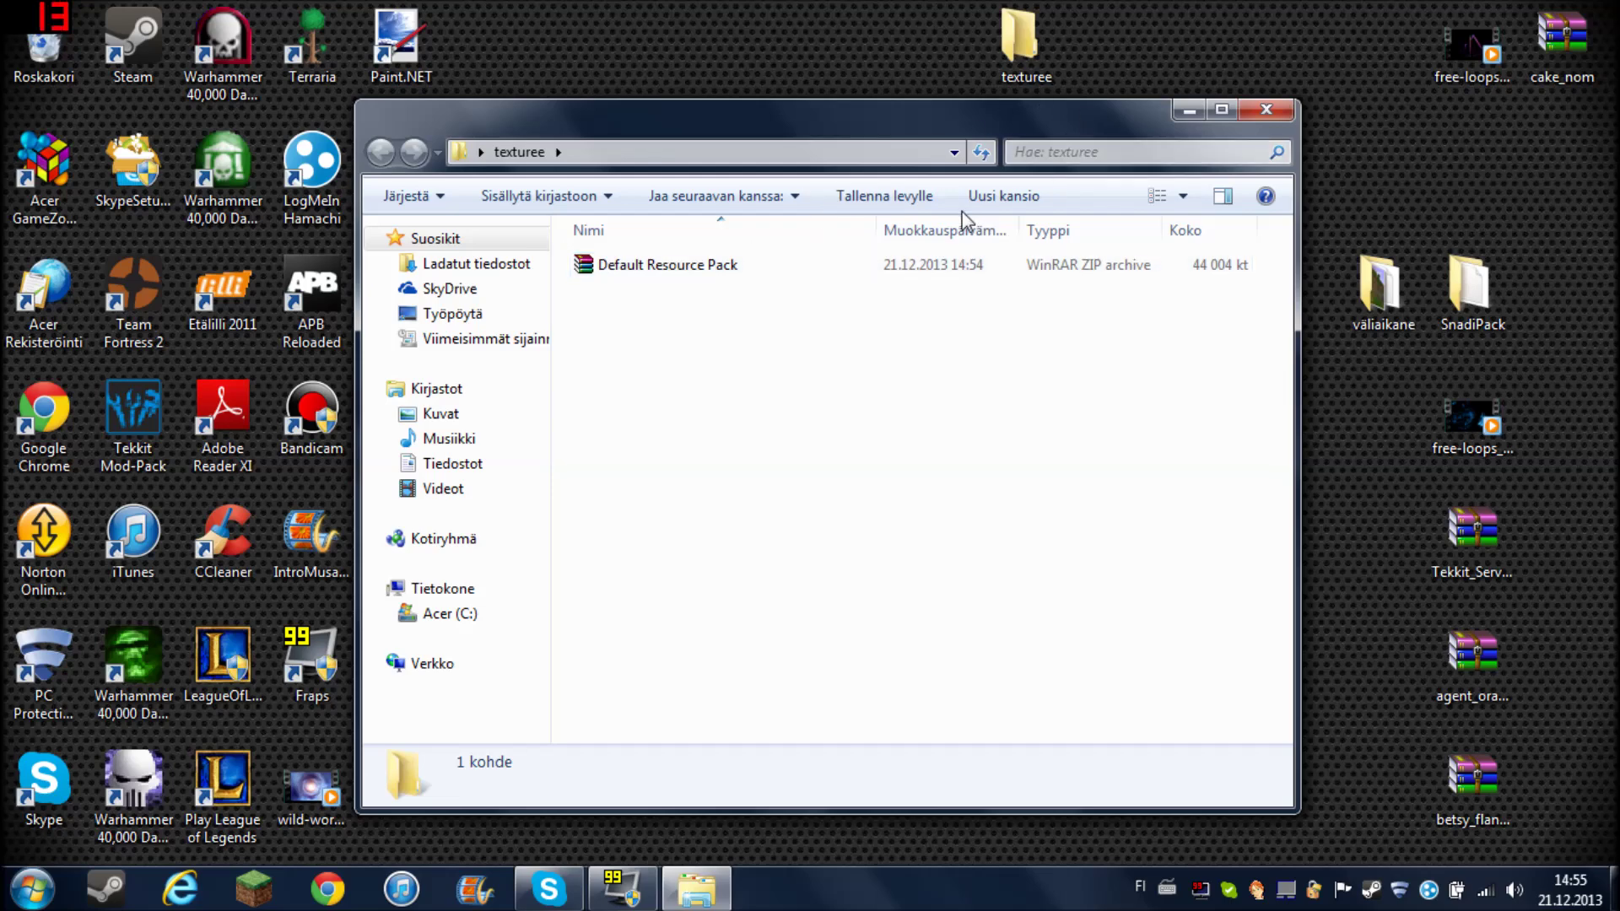
Extract the contents of the Default Resource Pack archive directly into the texturee folder.
left_click(717, 268)
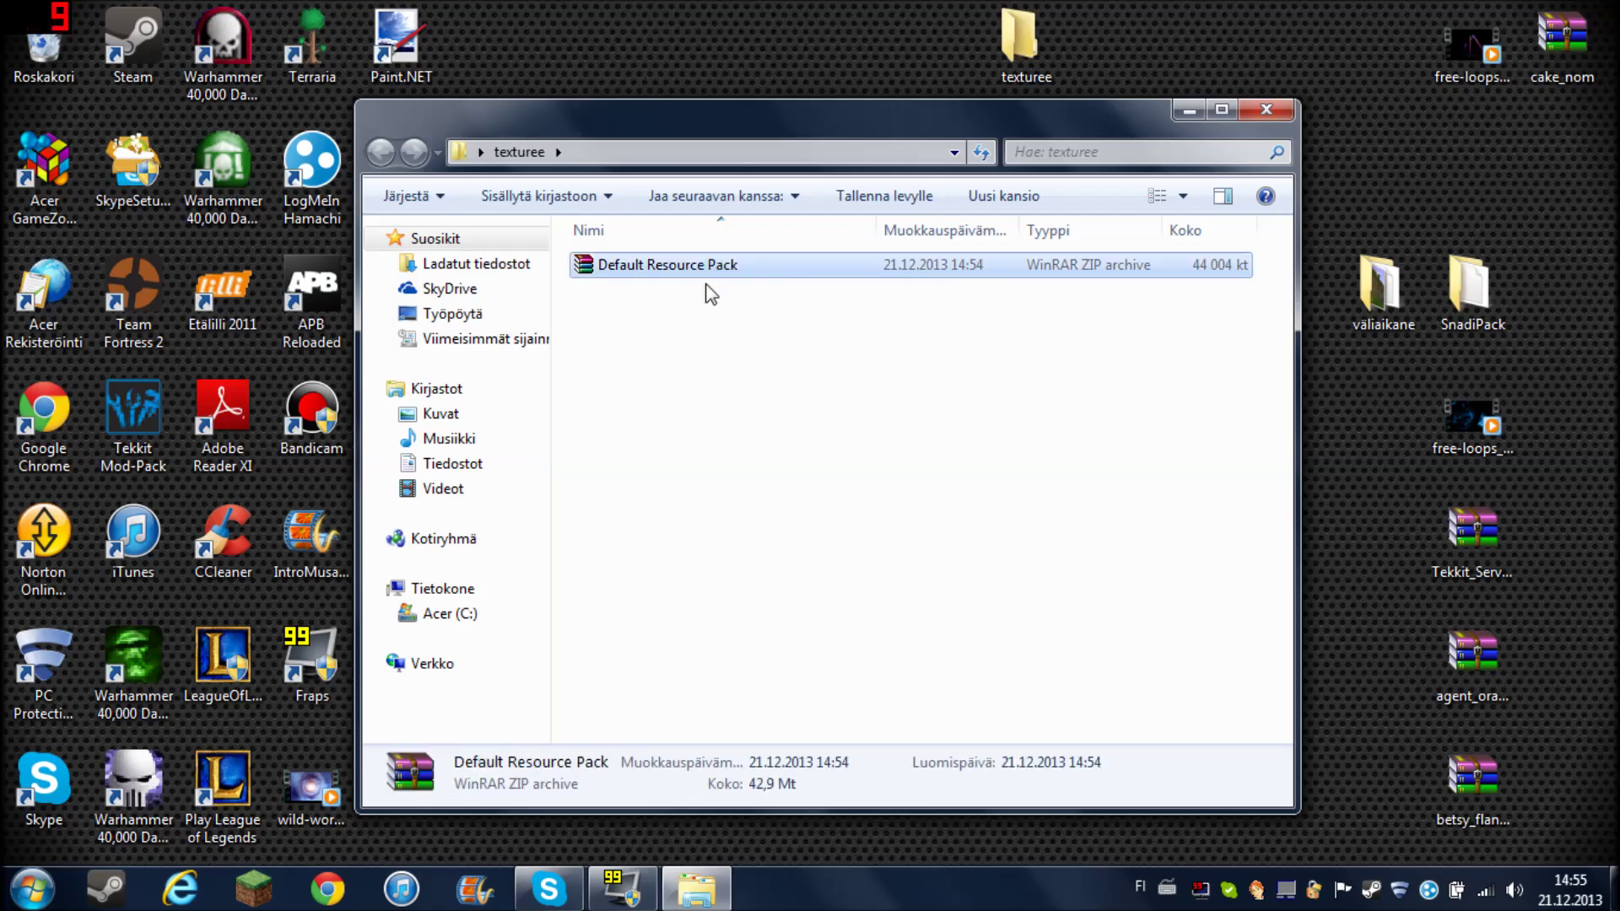
right_click(713, 268)
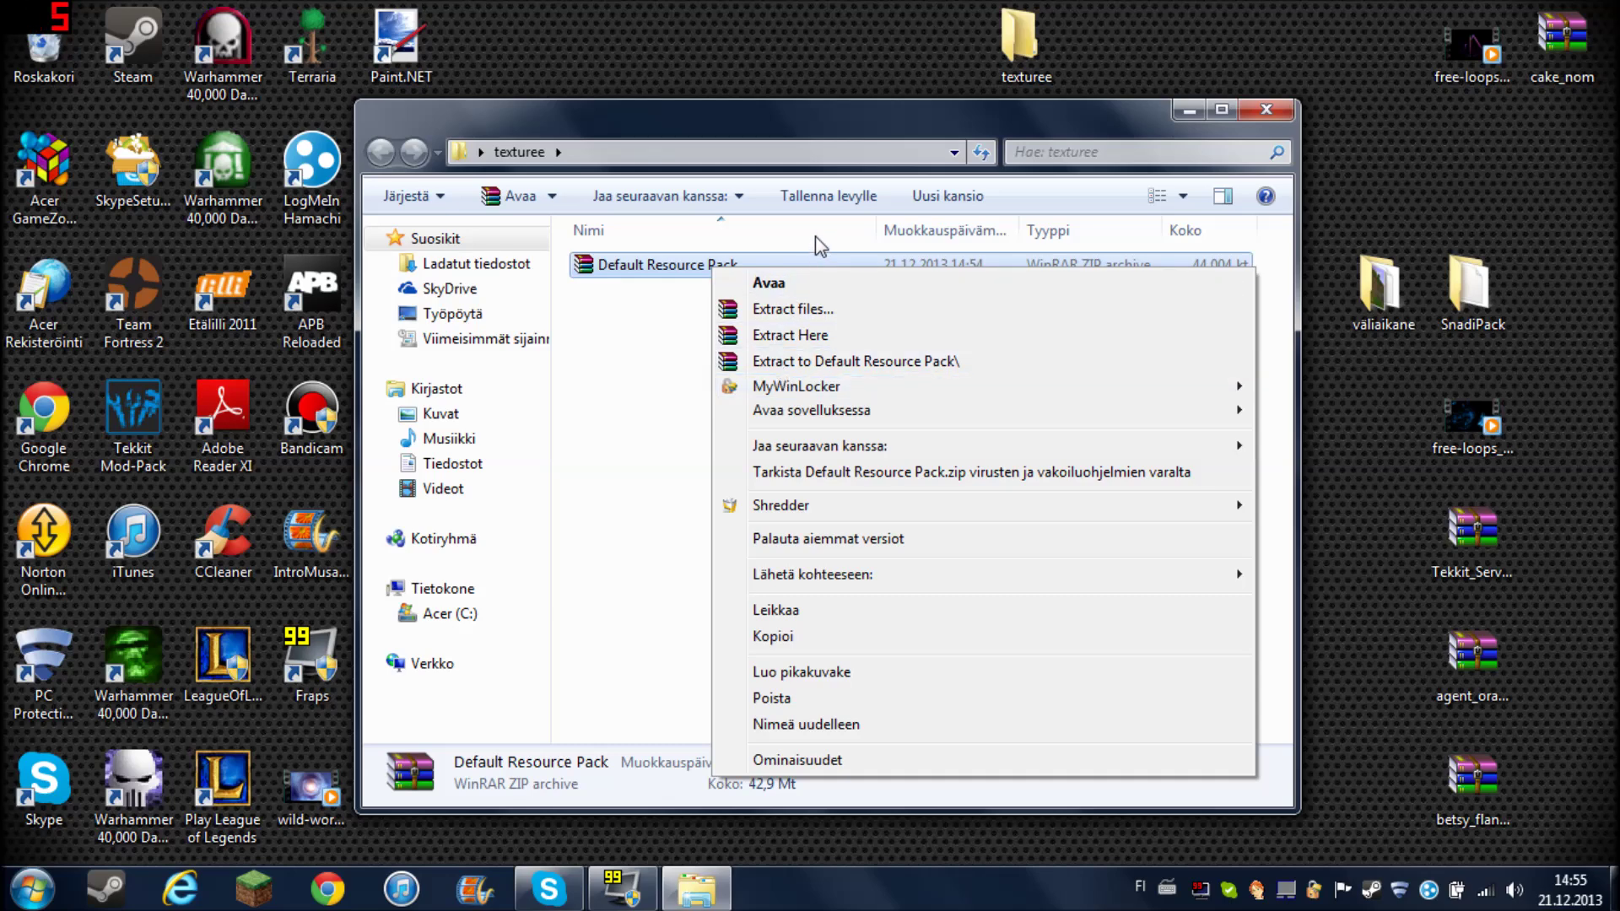
left_click(823, 338)
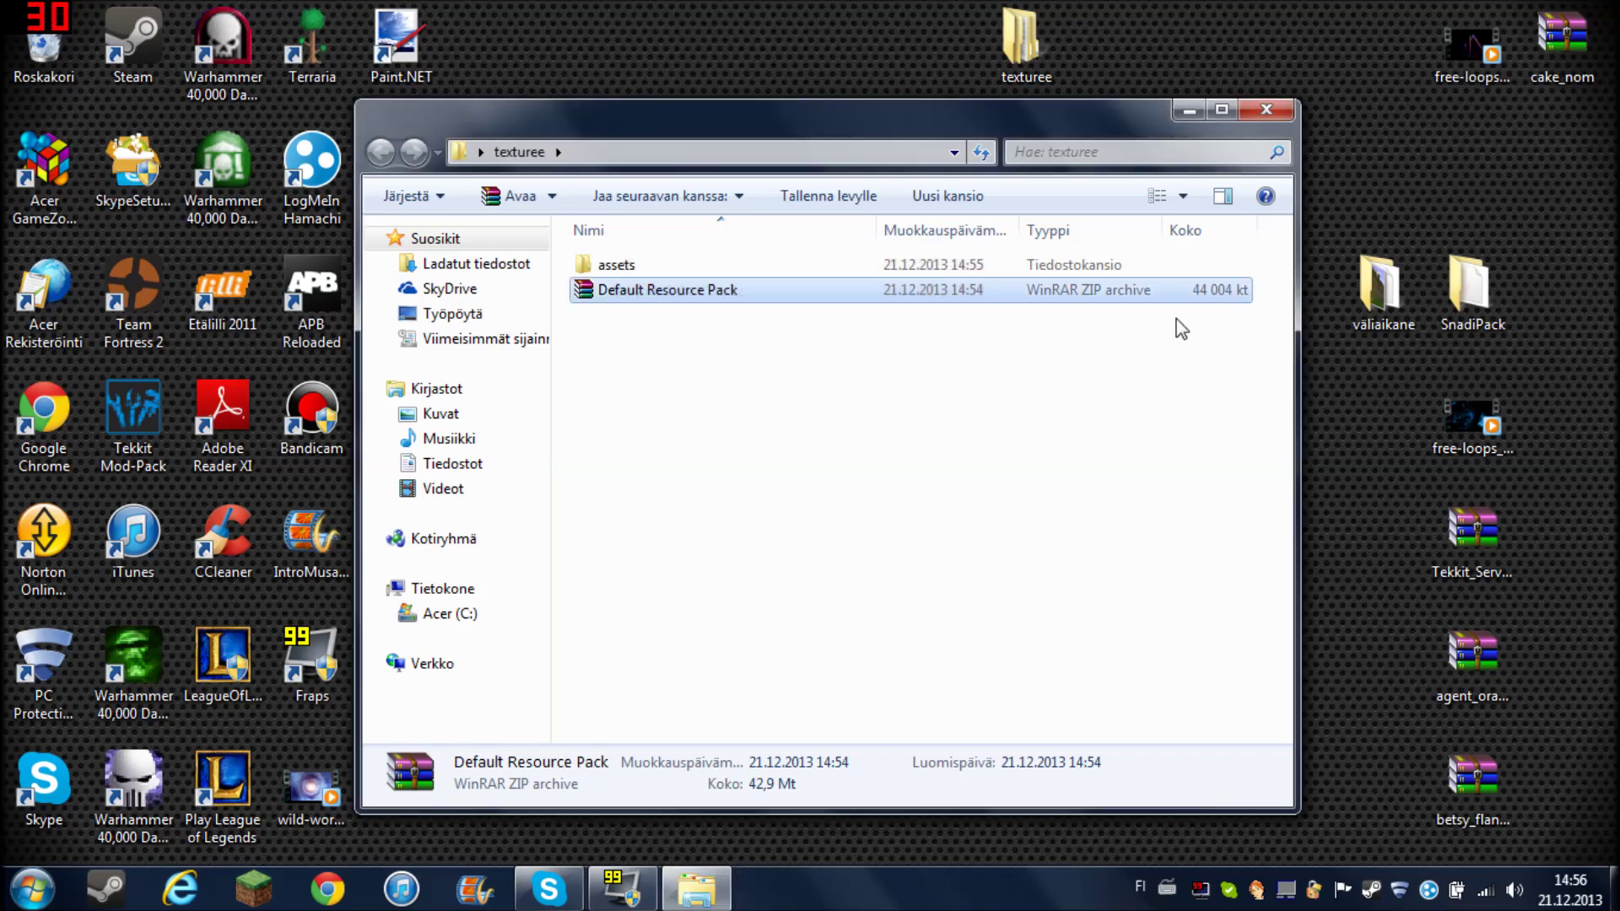
Look through the block textures in assets > minecraft > textures > blocks, and close the folder window.
double_click(661, 269)
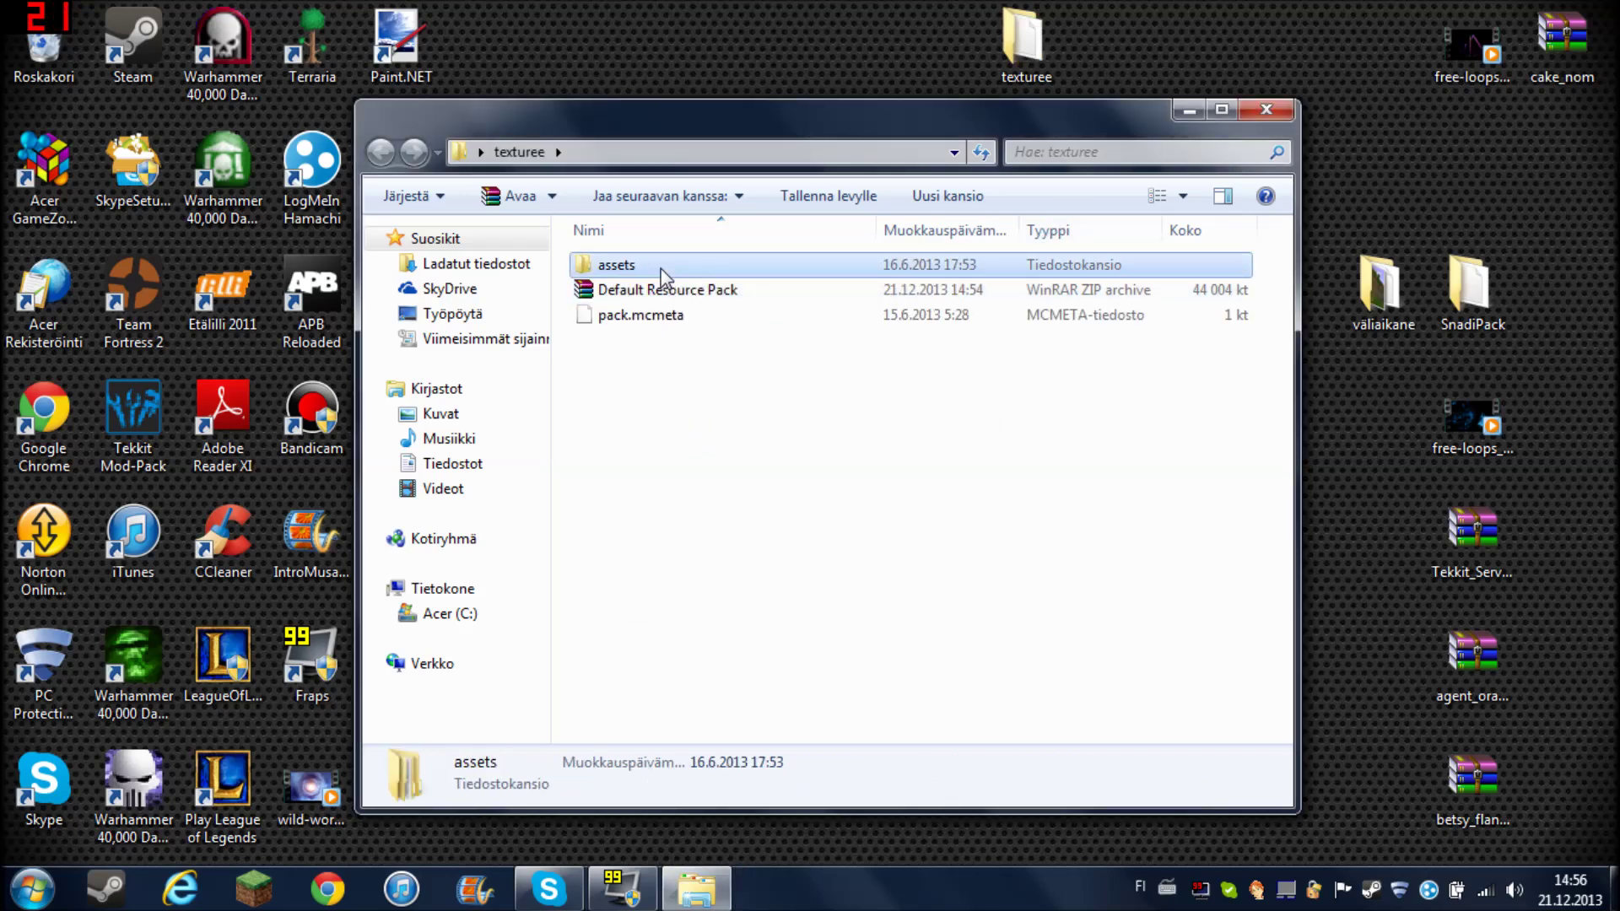
double_click(663, 268)
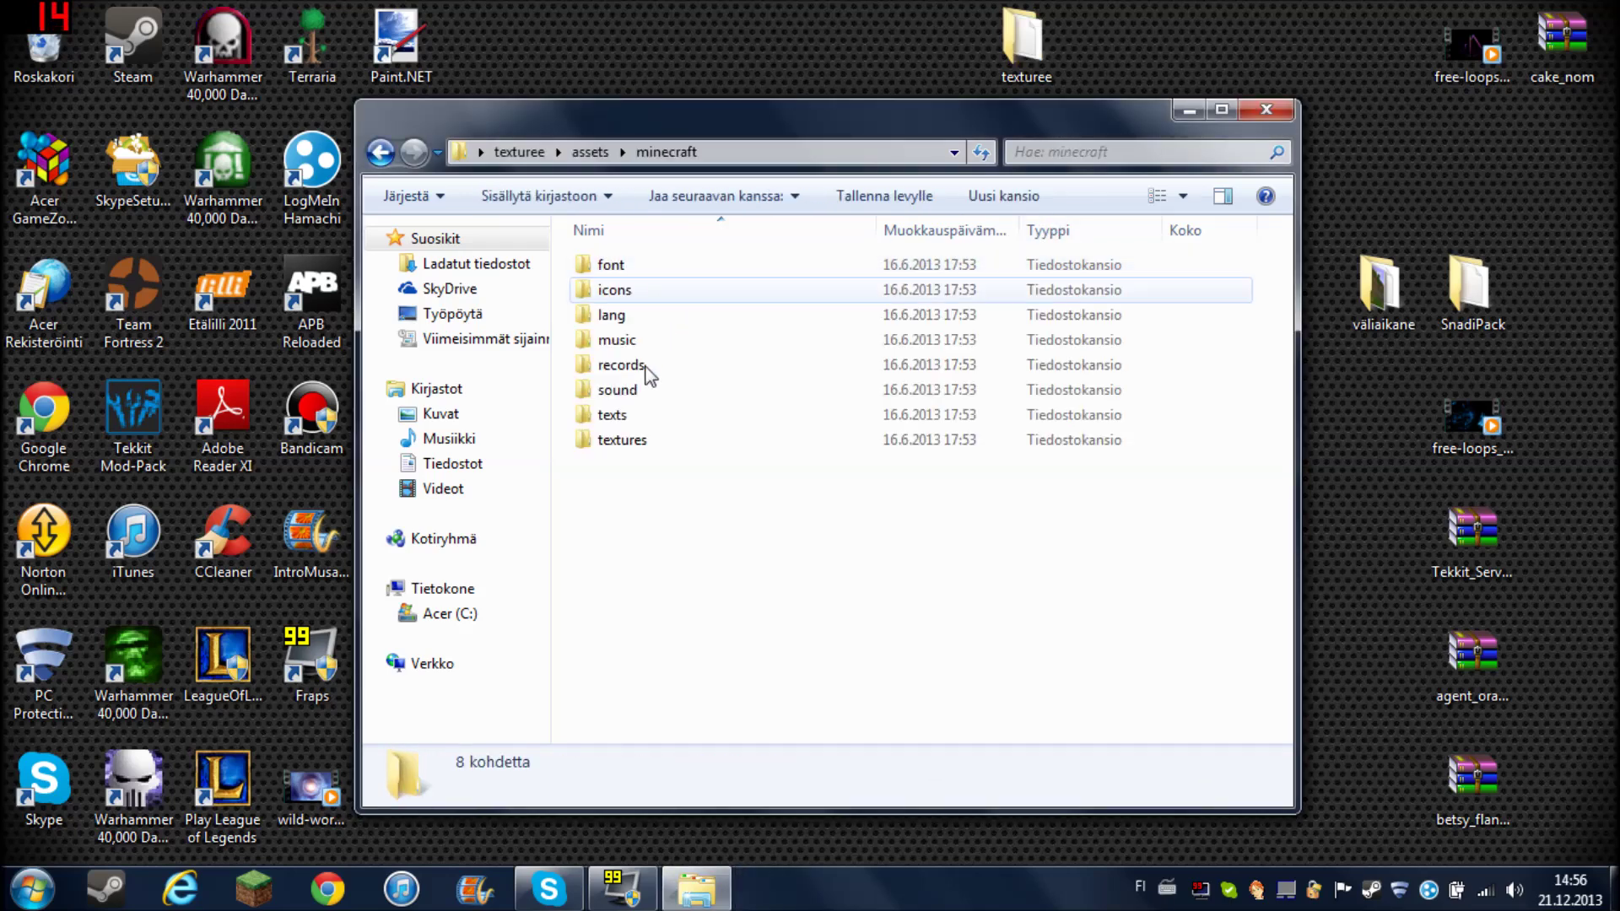
double_click(609, 439)
double_click(618, 265)
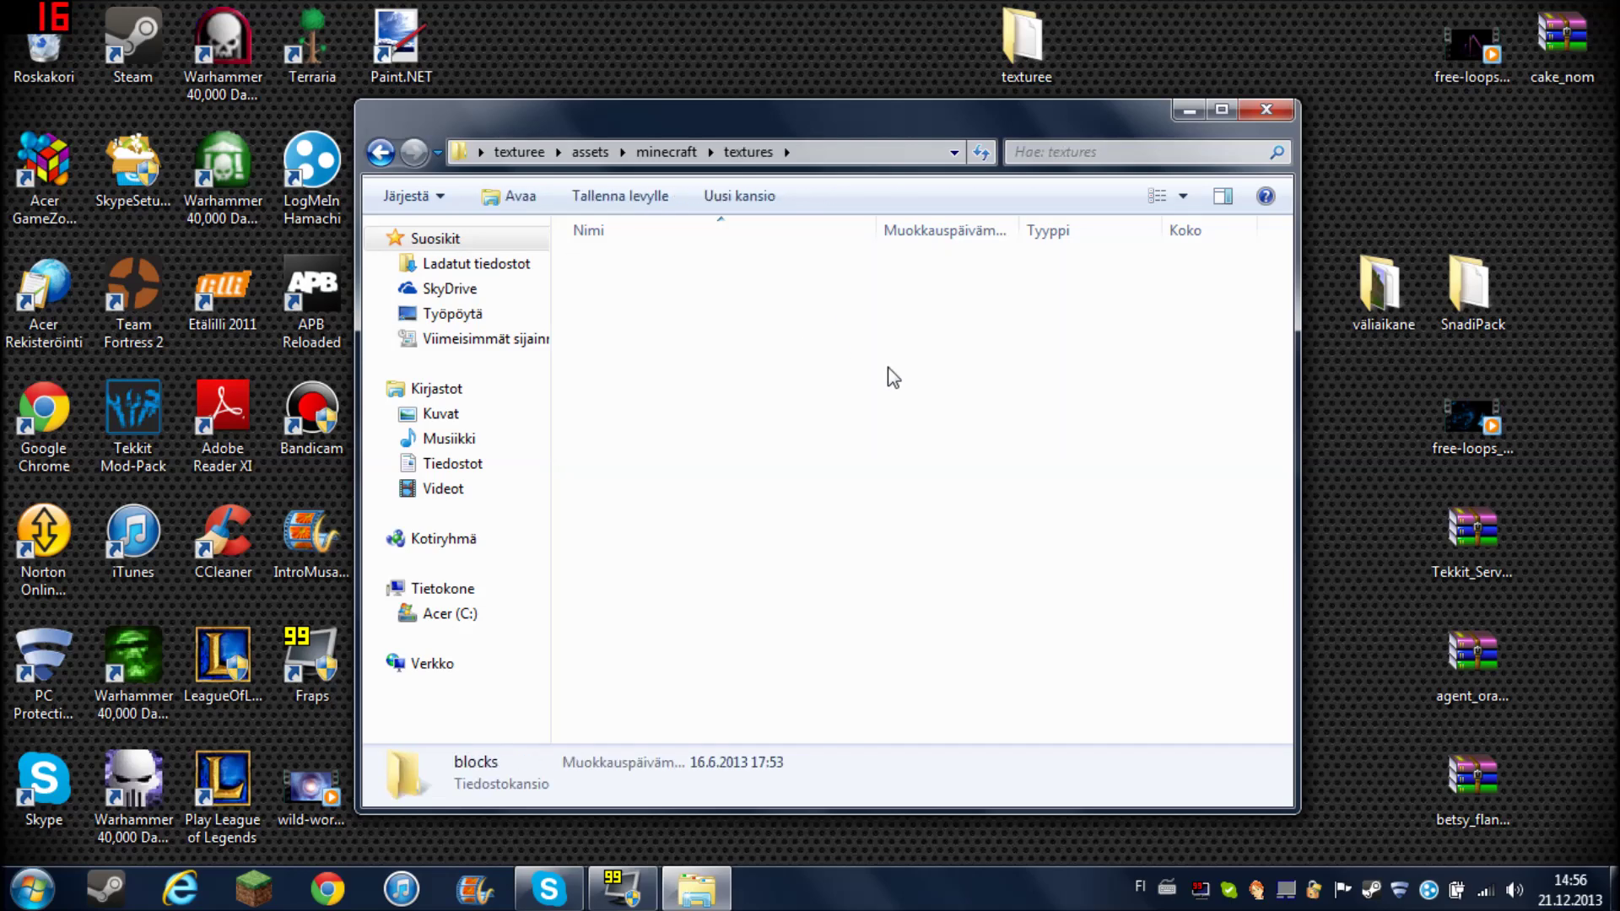
scroll(891, 408, "down", 10)
scroll(803, 382, "up", 10)
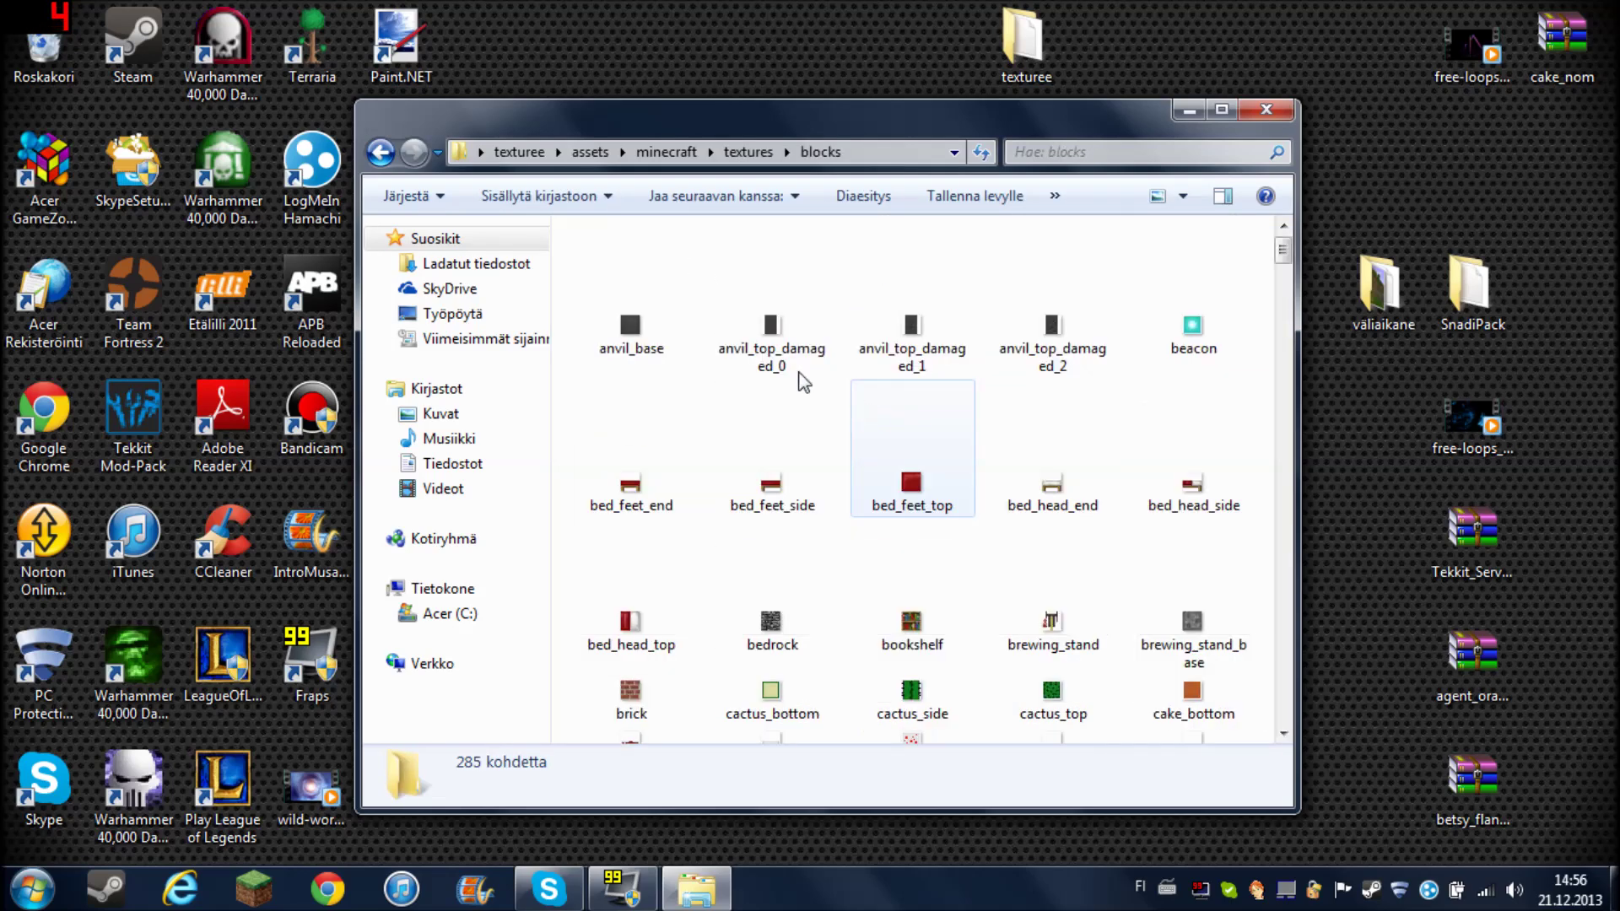
left_click(381, 152)
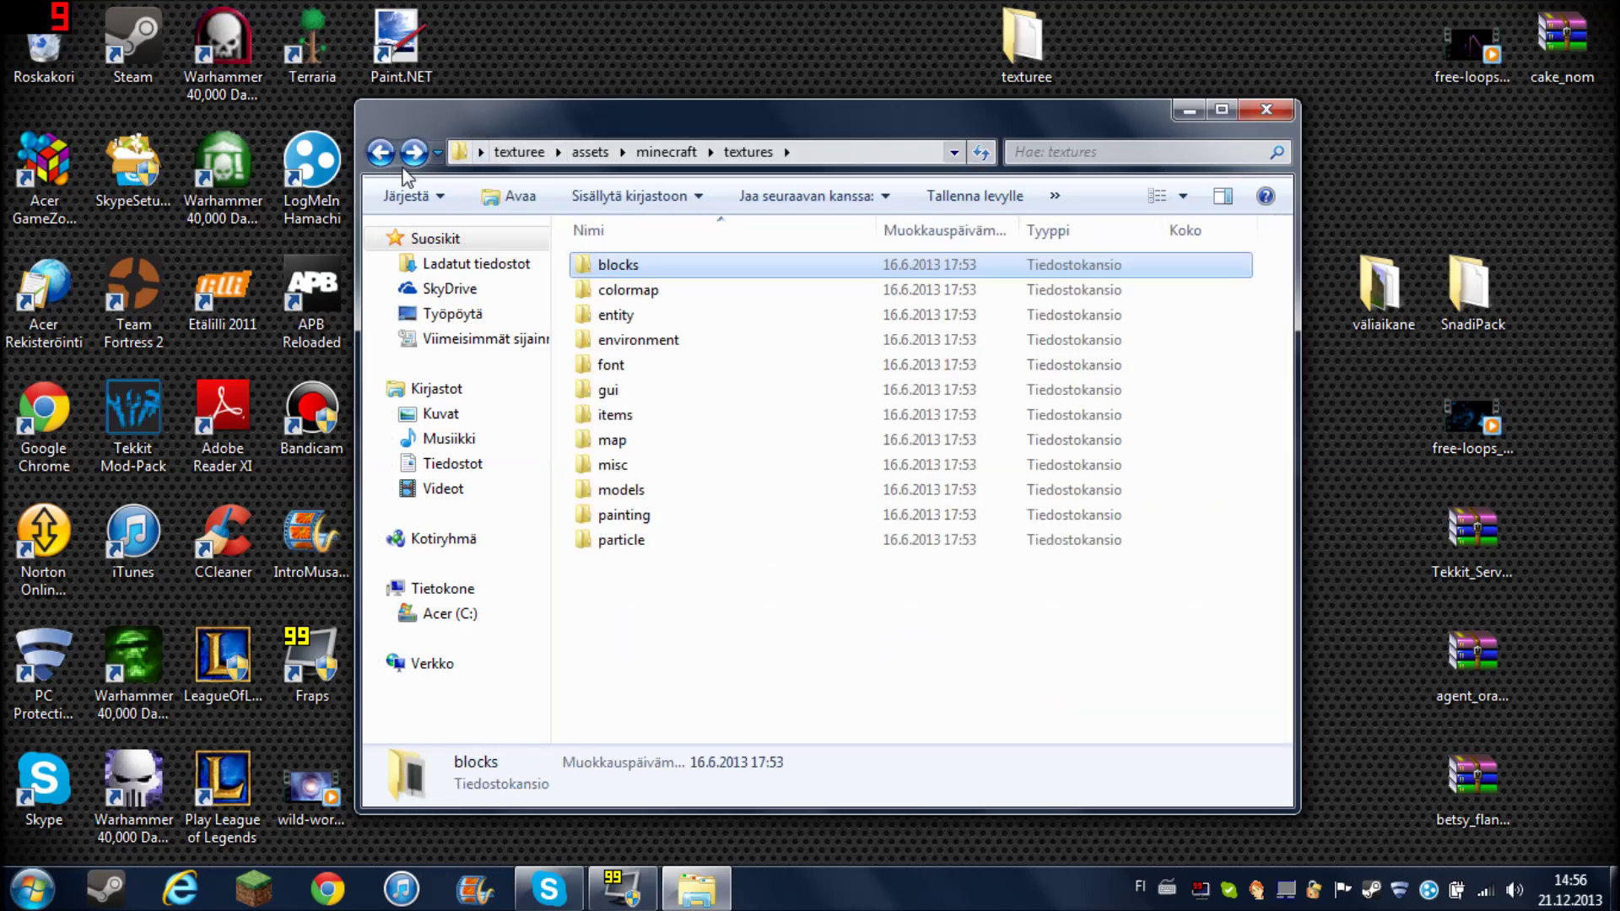
left_click(380, 152)
left_click(1266, 110)
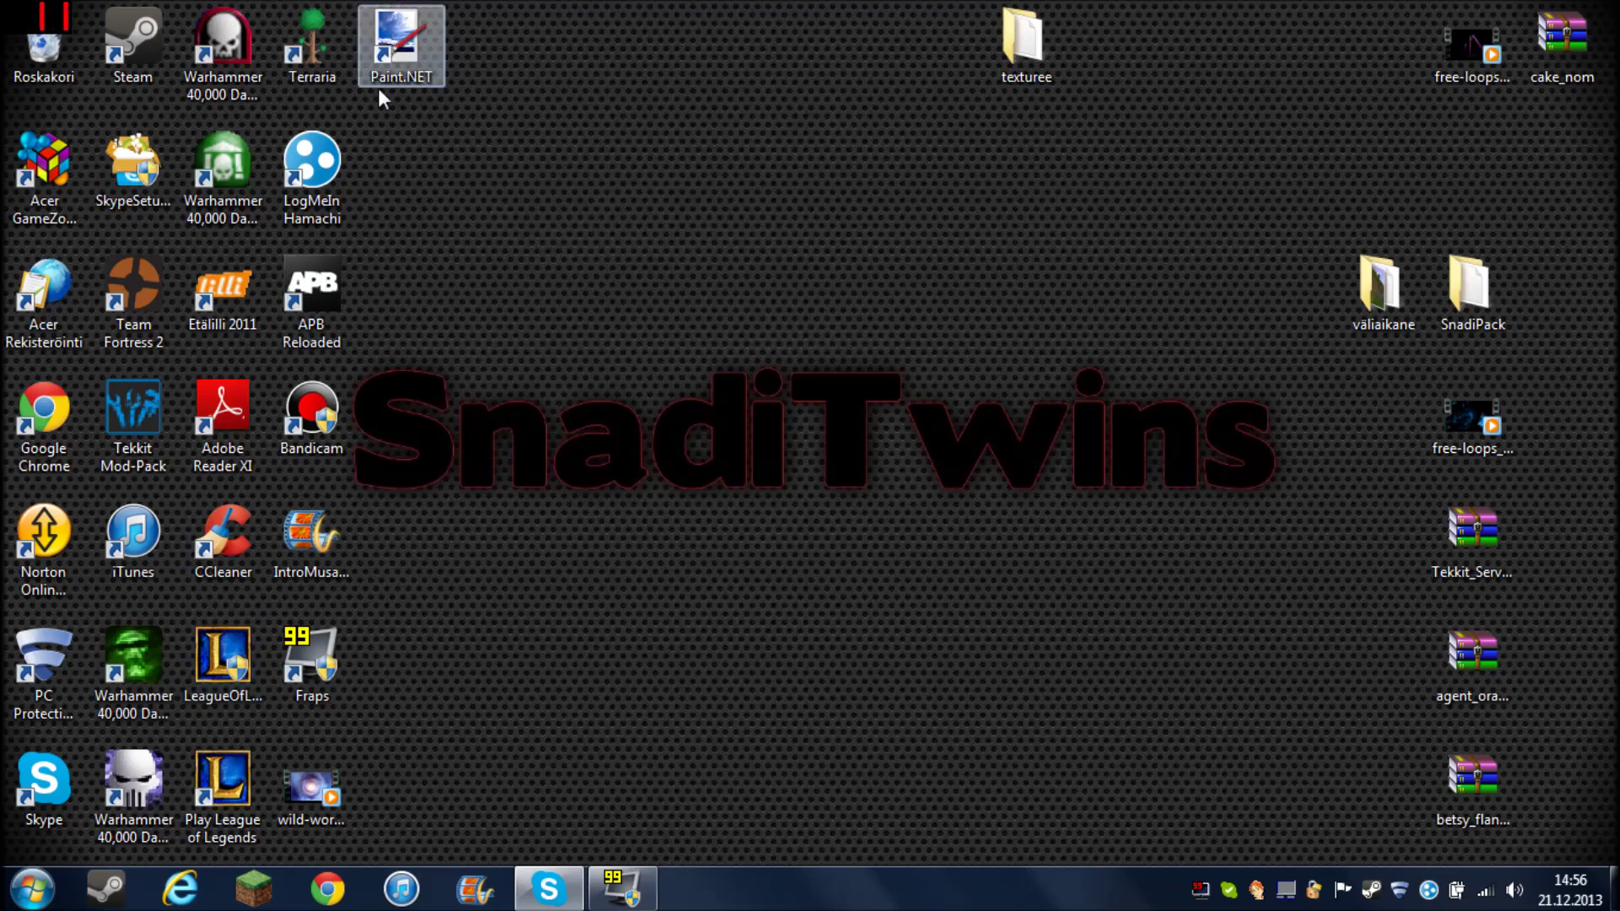
left_click(32, 889)
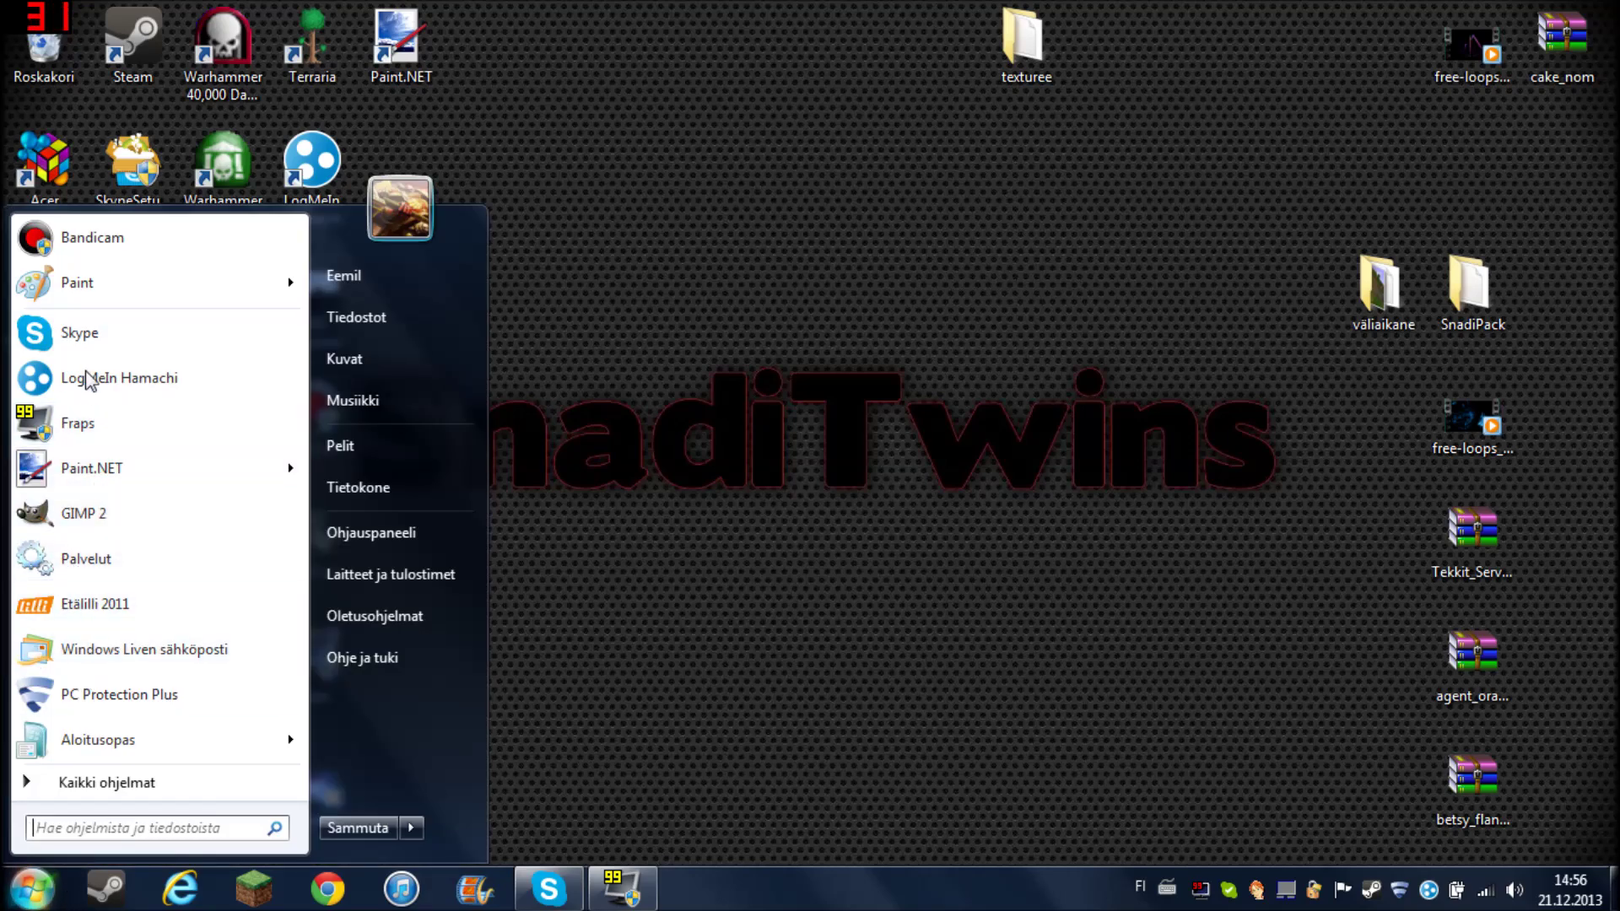
left_click(57, 8)
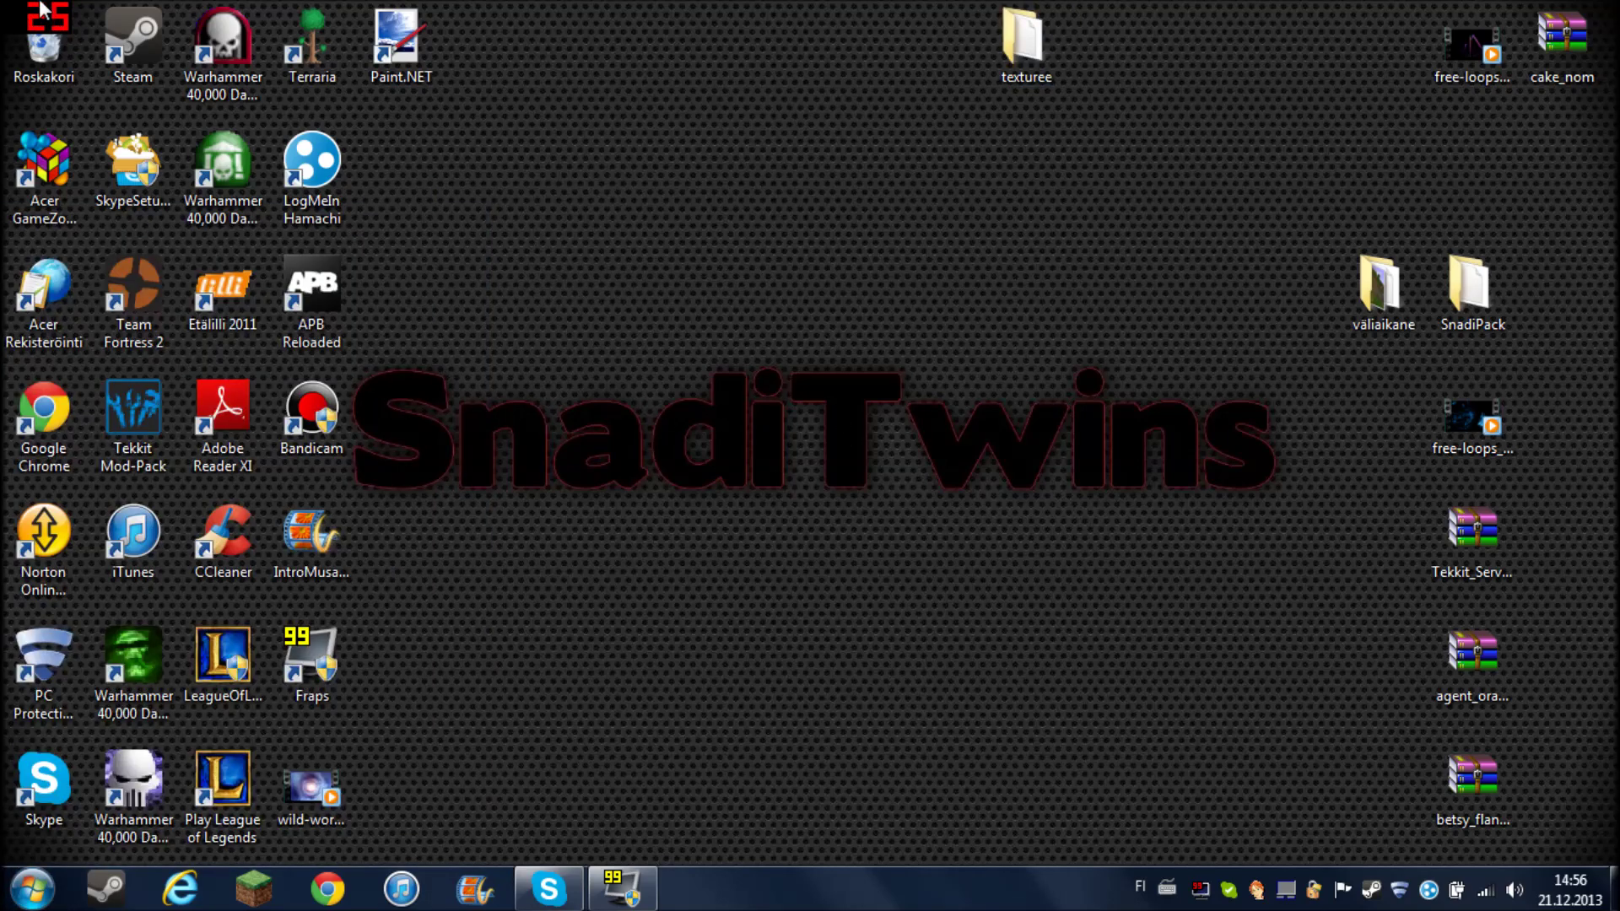
Launch Paint.NET and open the bedrock image from texturee > assets > minecraft > textures > blocks on the desktop.
double_click(375, 53)
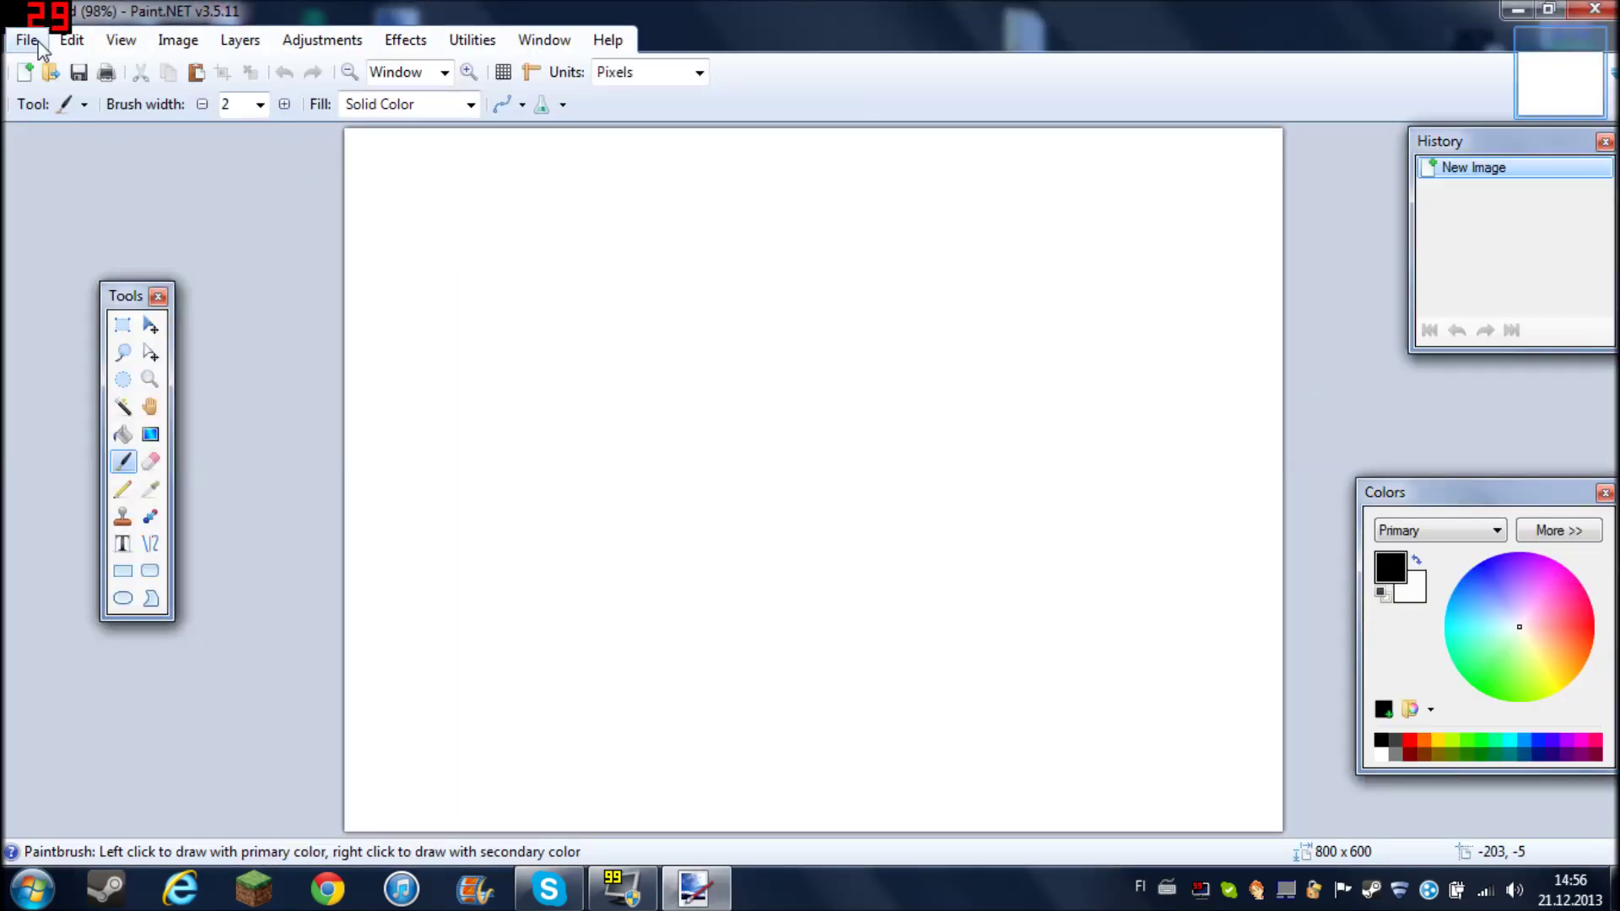
left_click(27, 42)
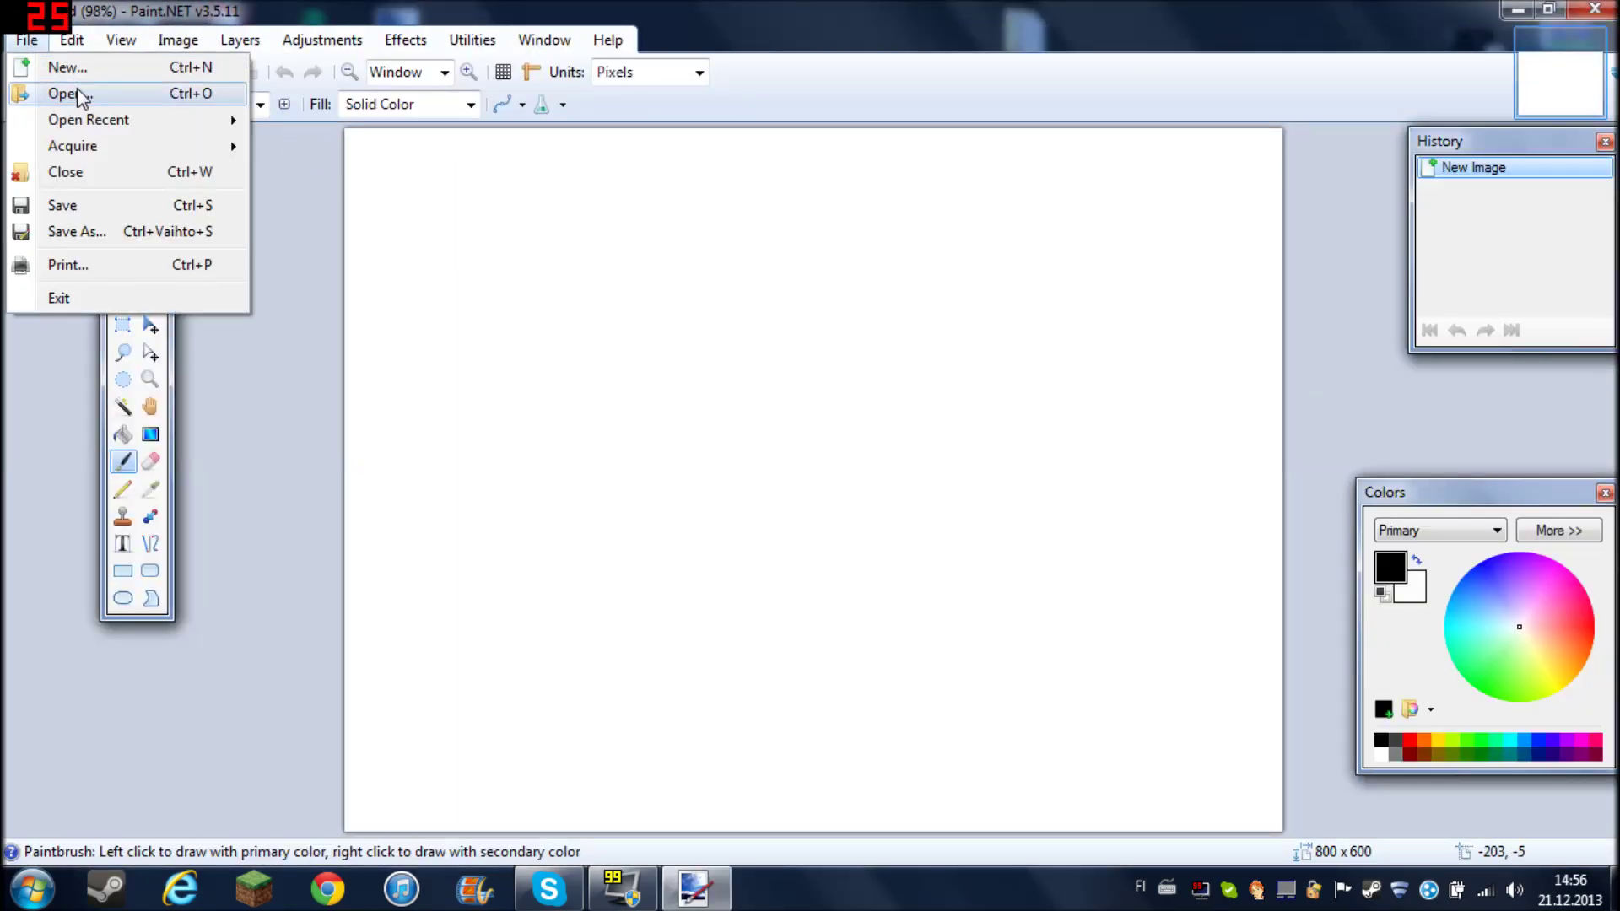
left_click(82, 97)
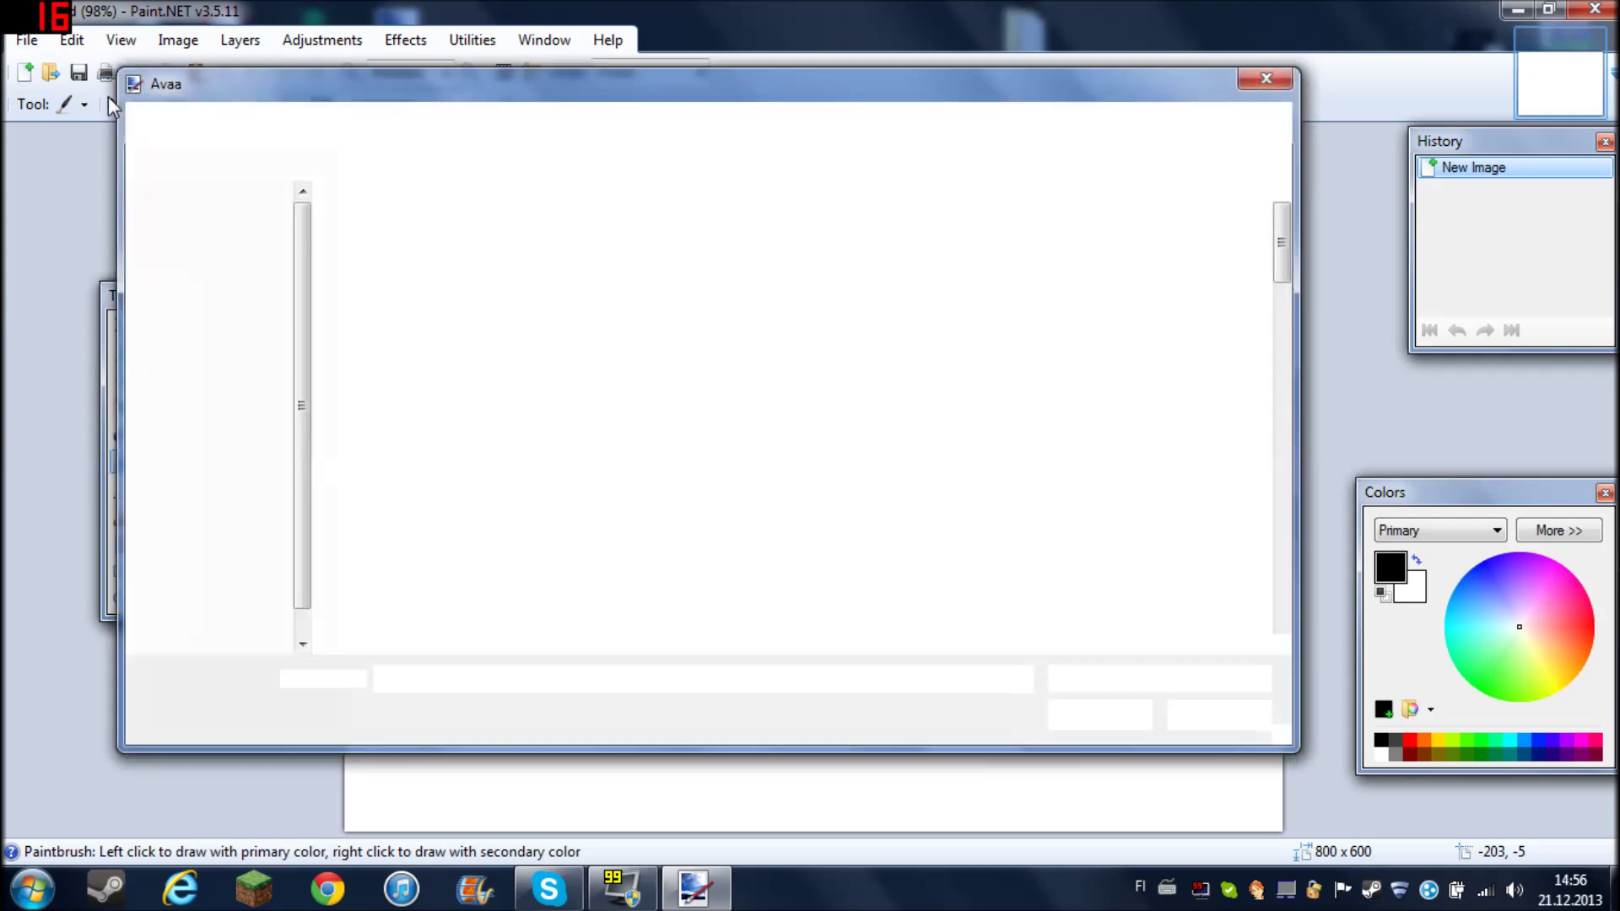
left_click(285, 120)
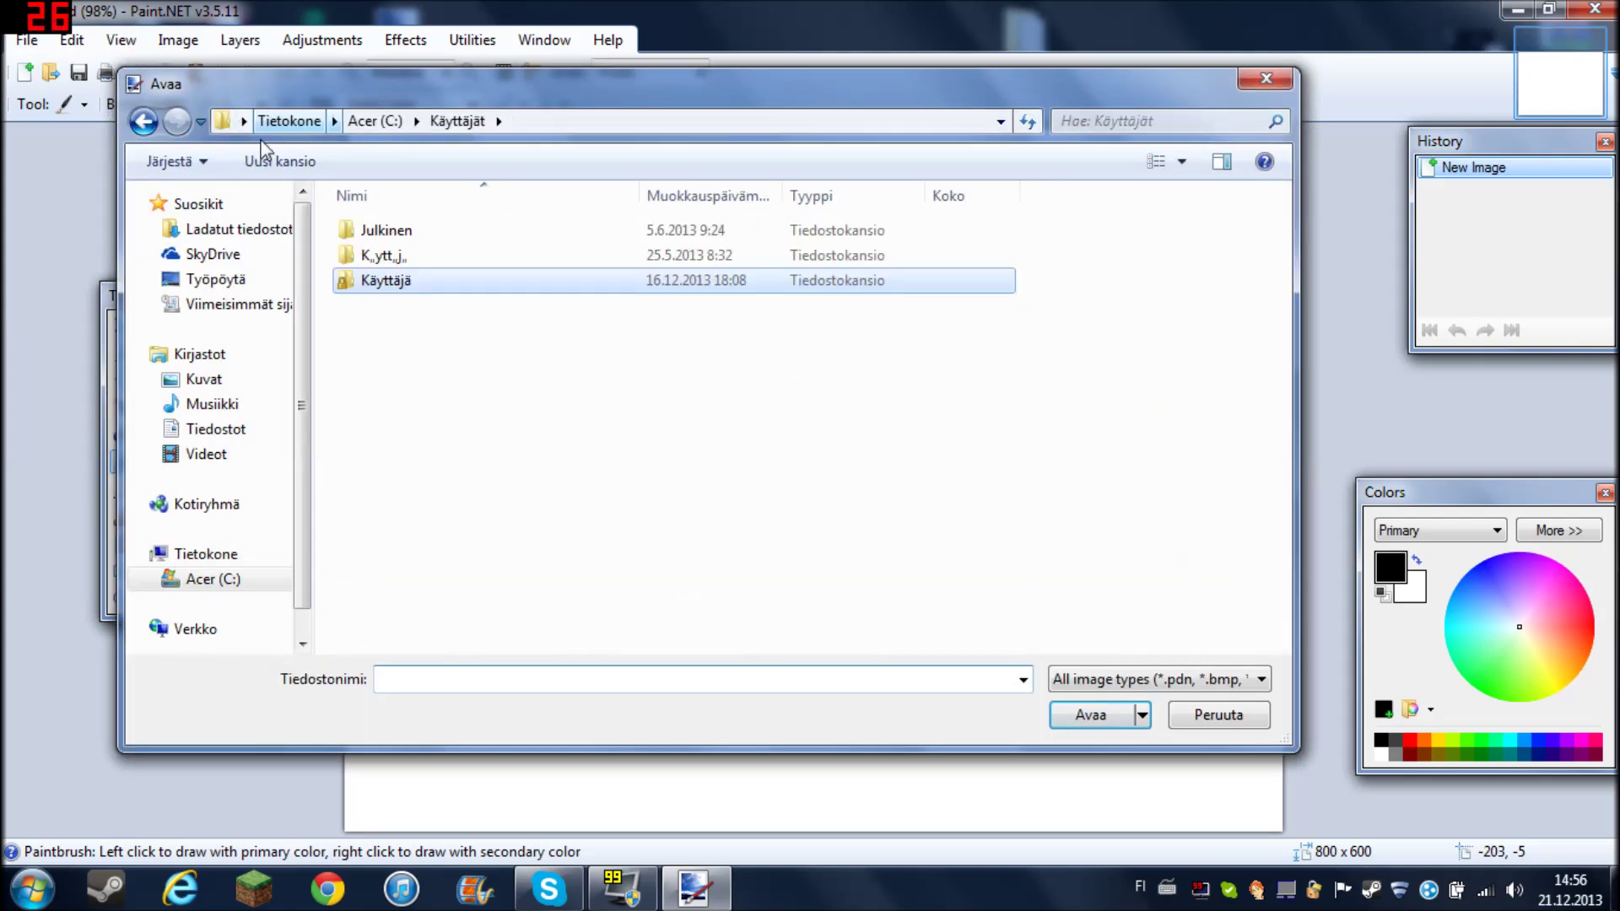
left_click(217, 279)
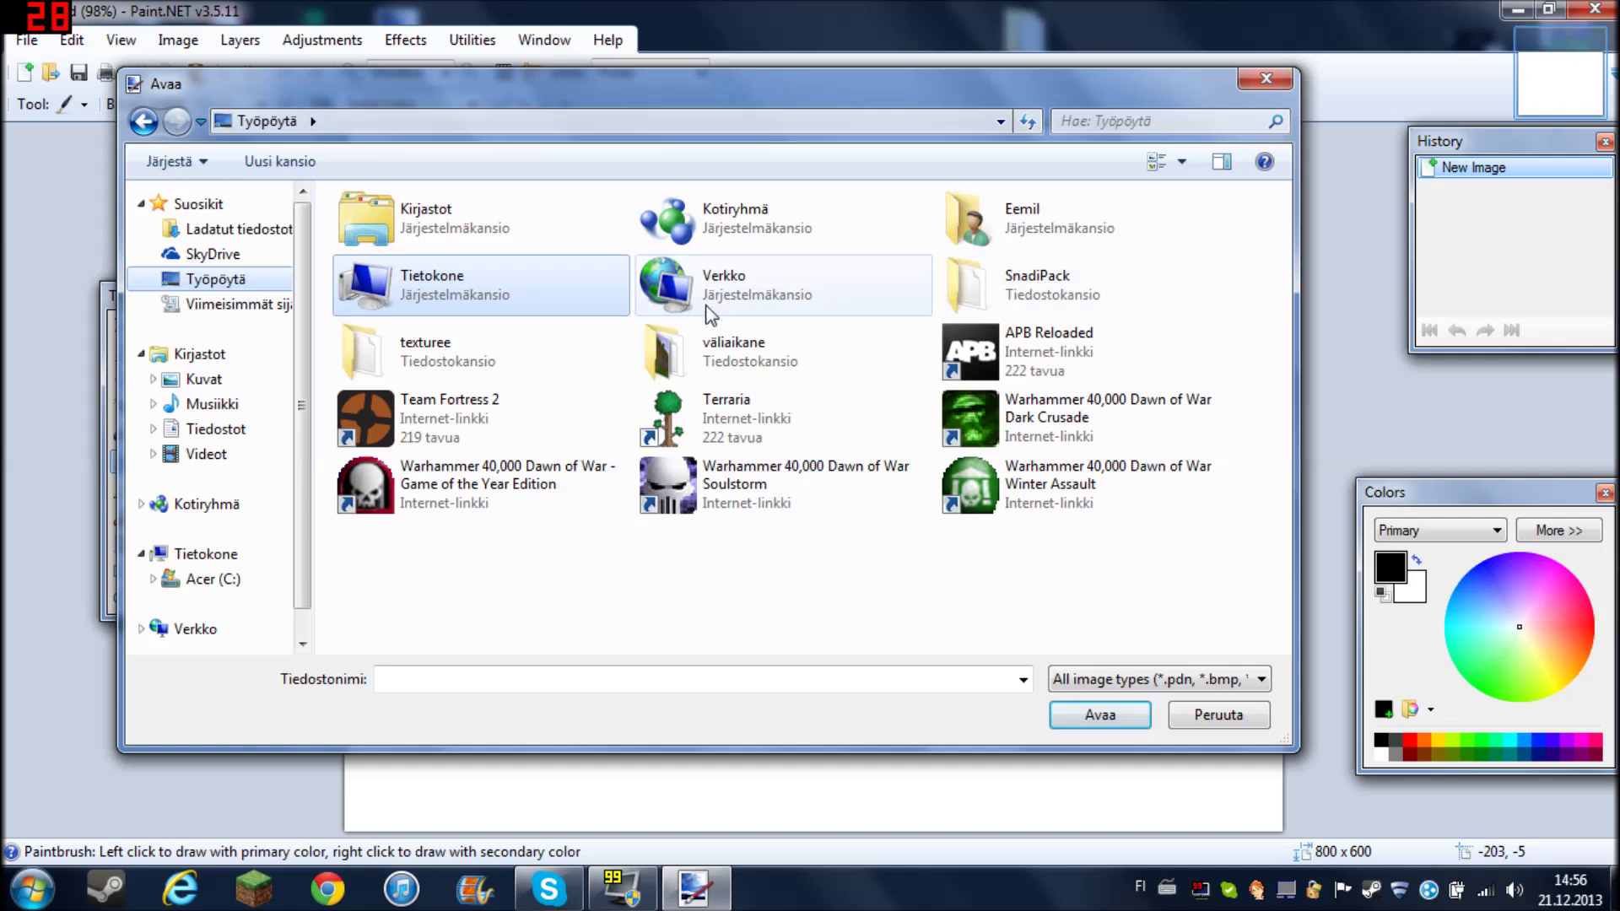
double_click(476, 349)
double_click(424, 235)
double_click(433, 235)
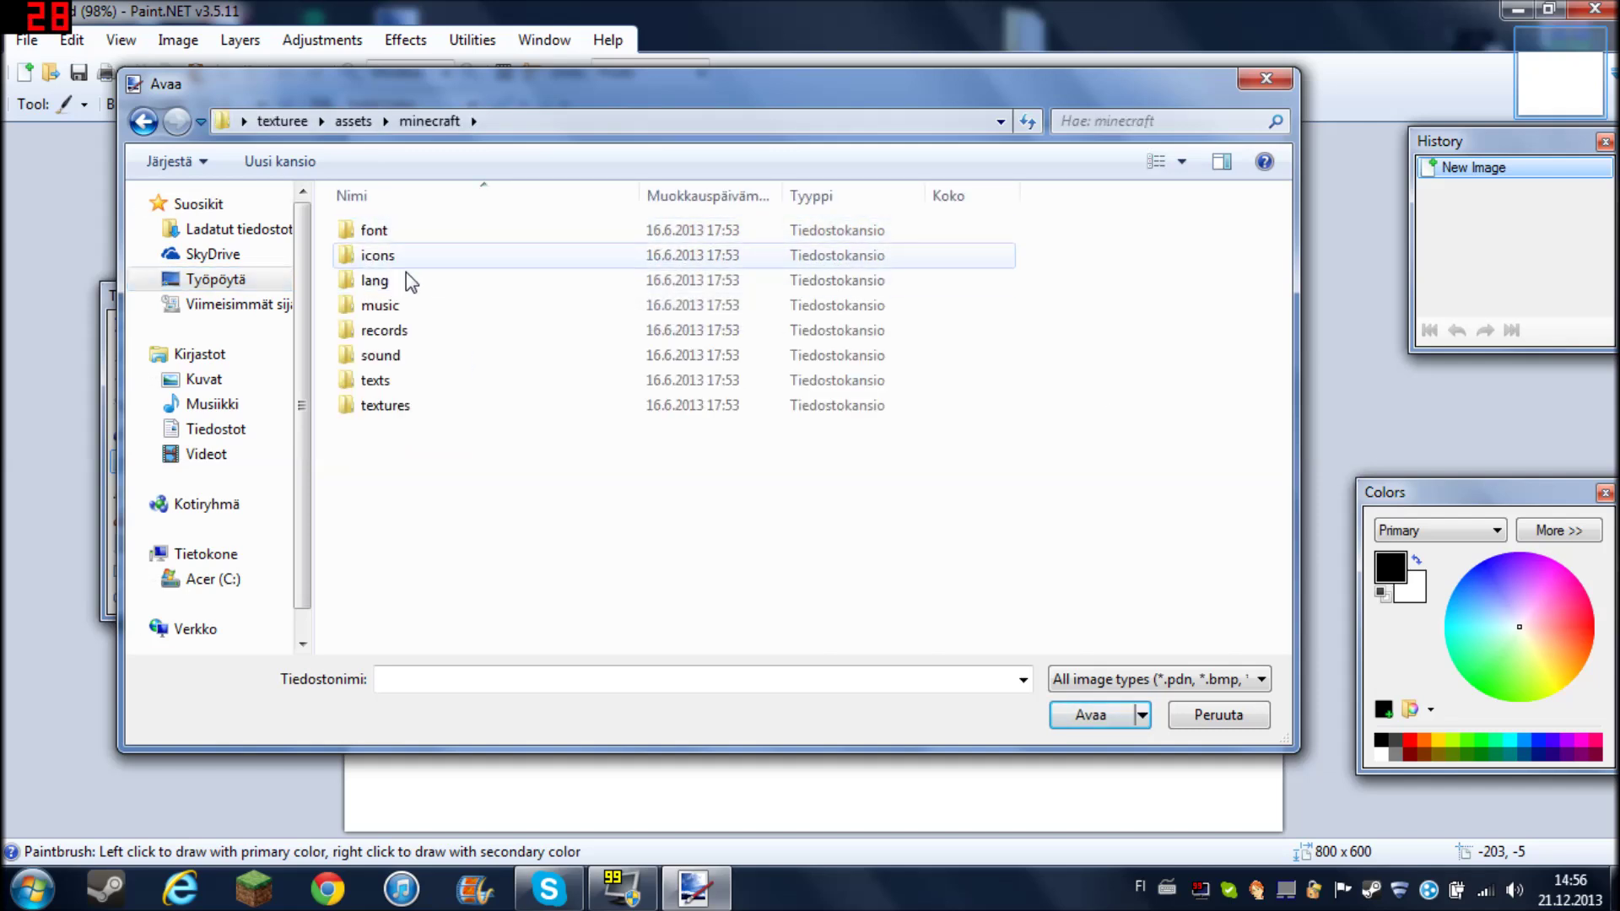
double_click(403, 403)
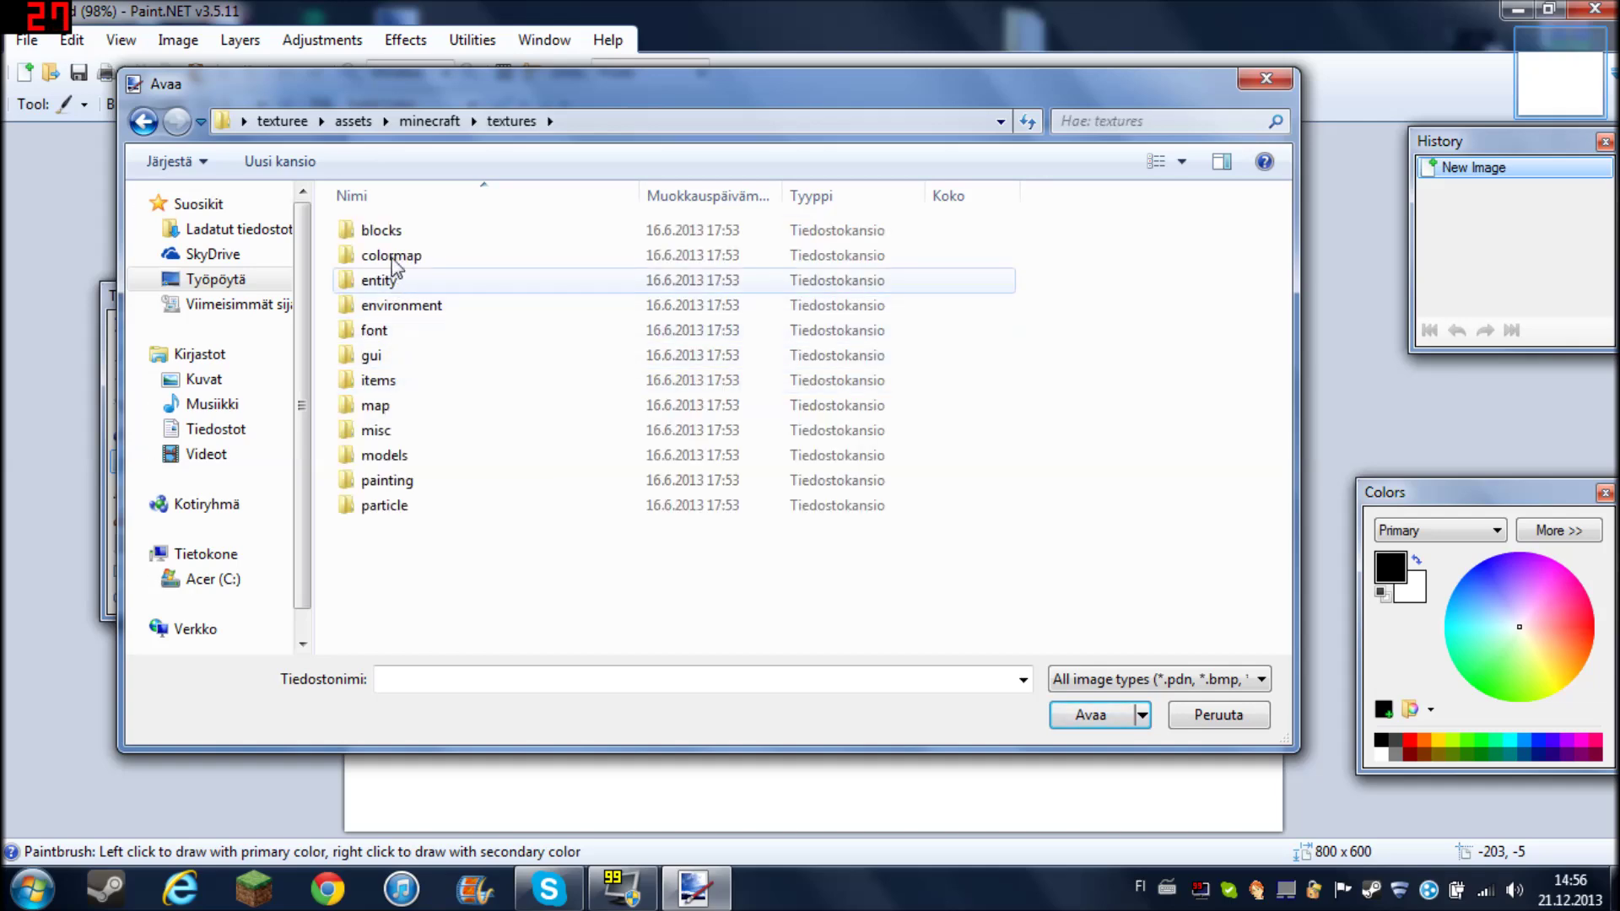
double_click(390, 231)
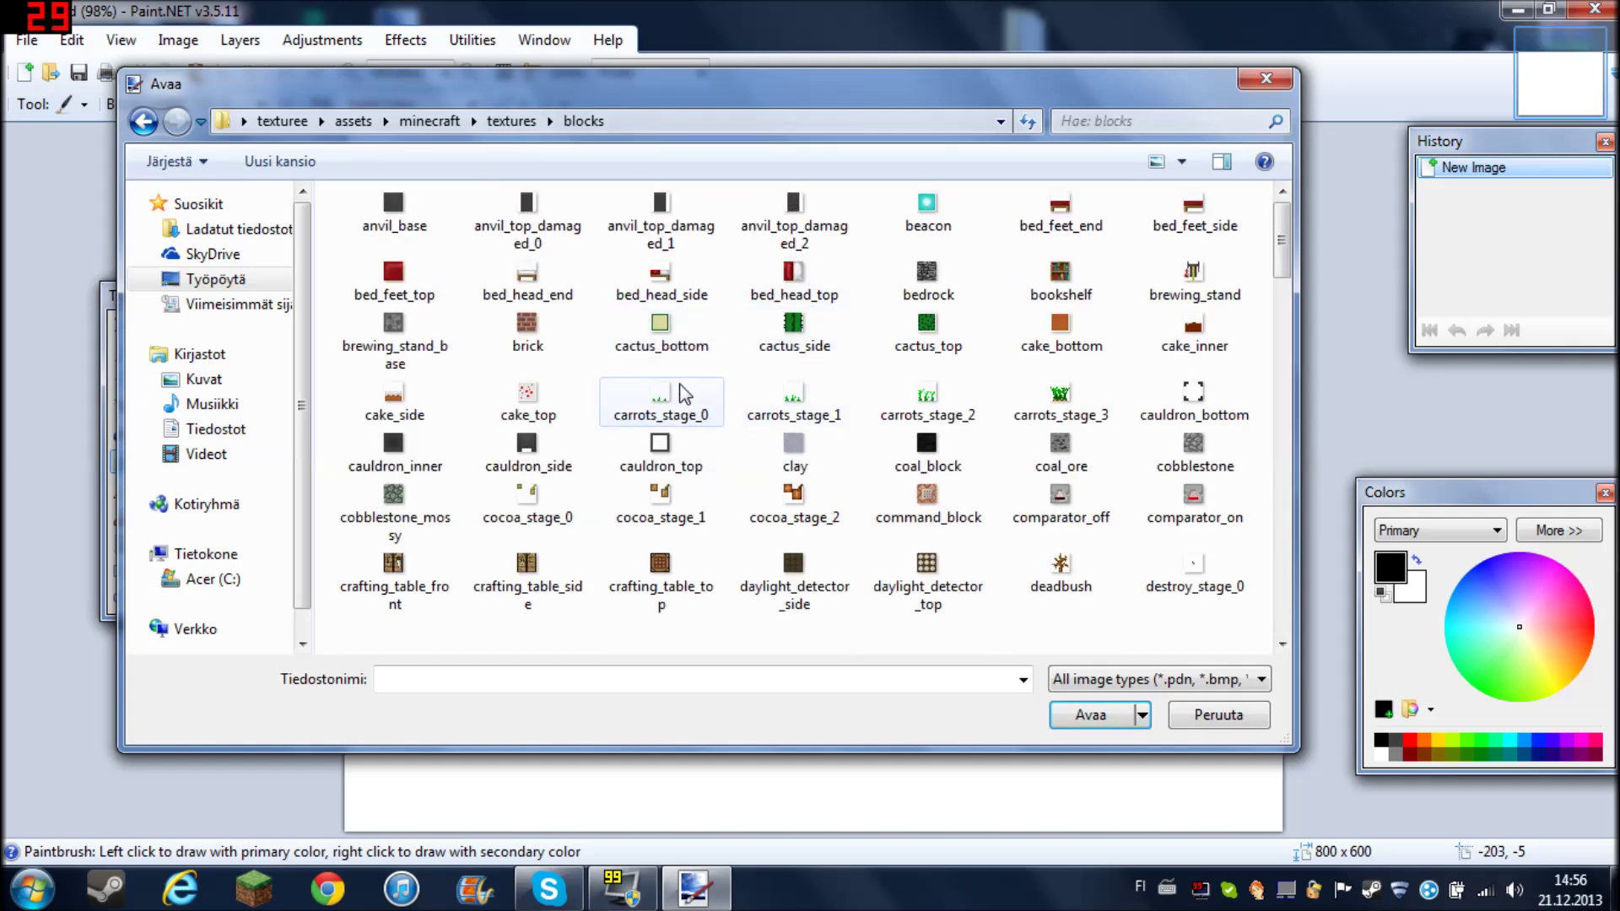
left_click(927, 283)
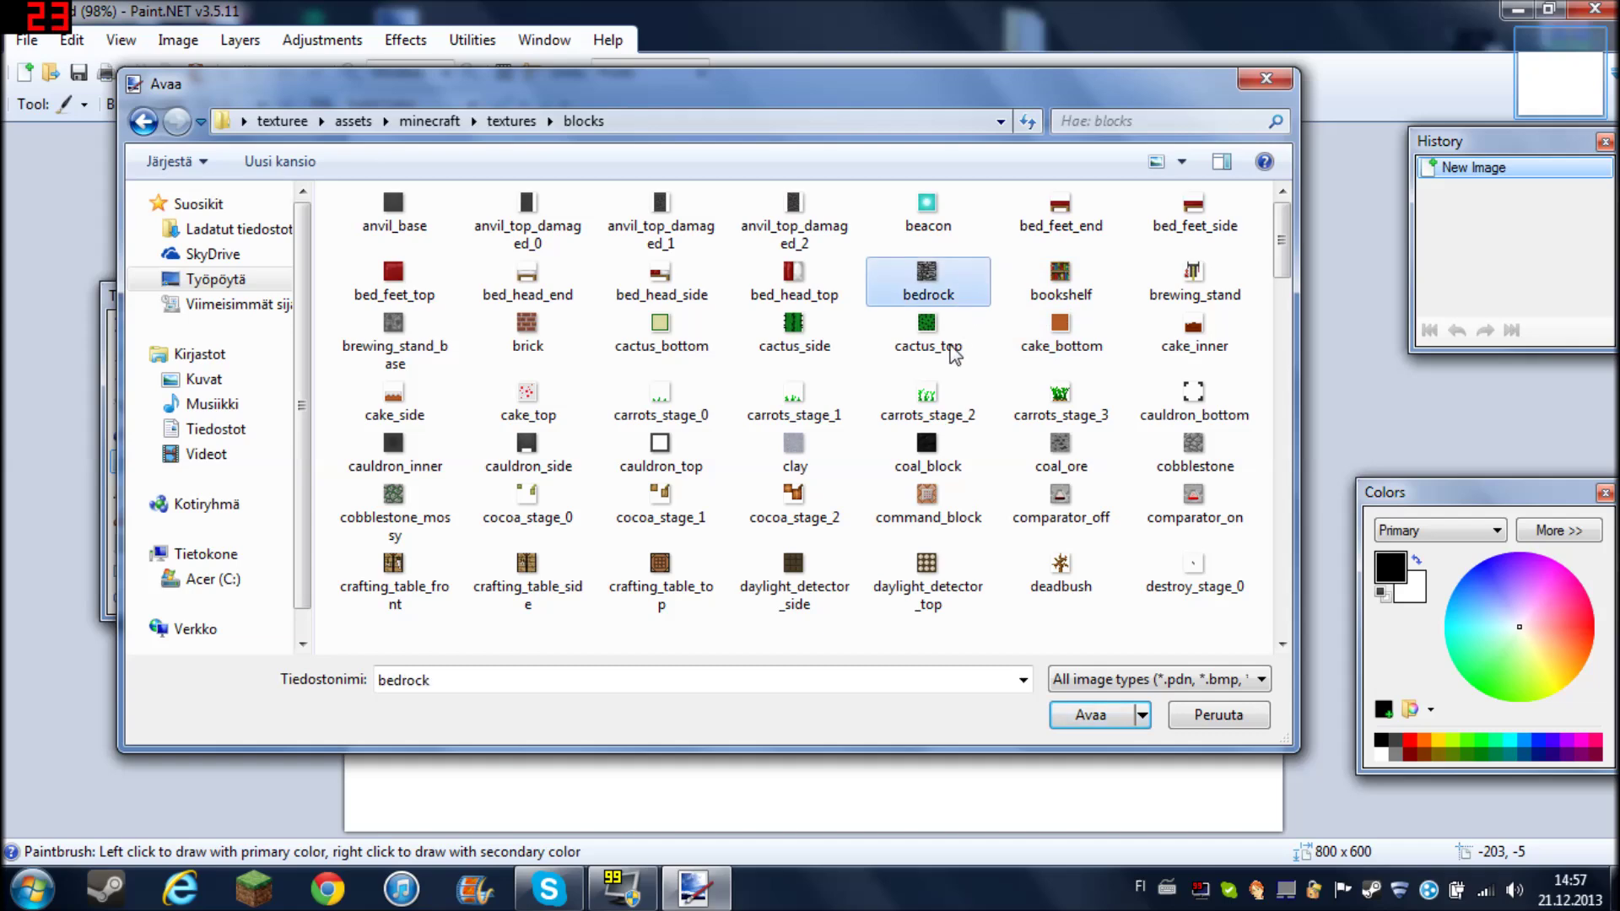
left_click(1090, 715)
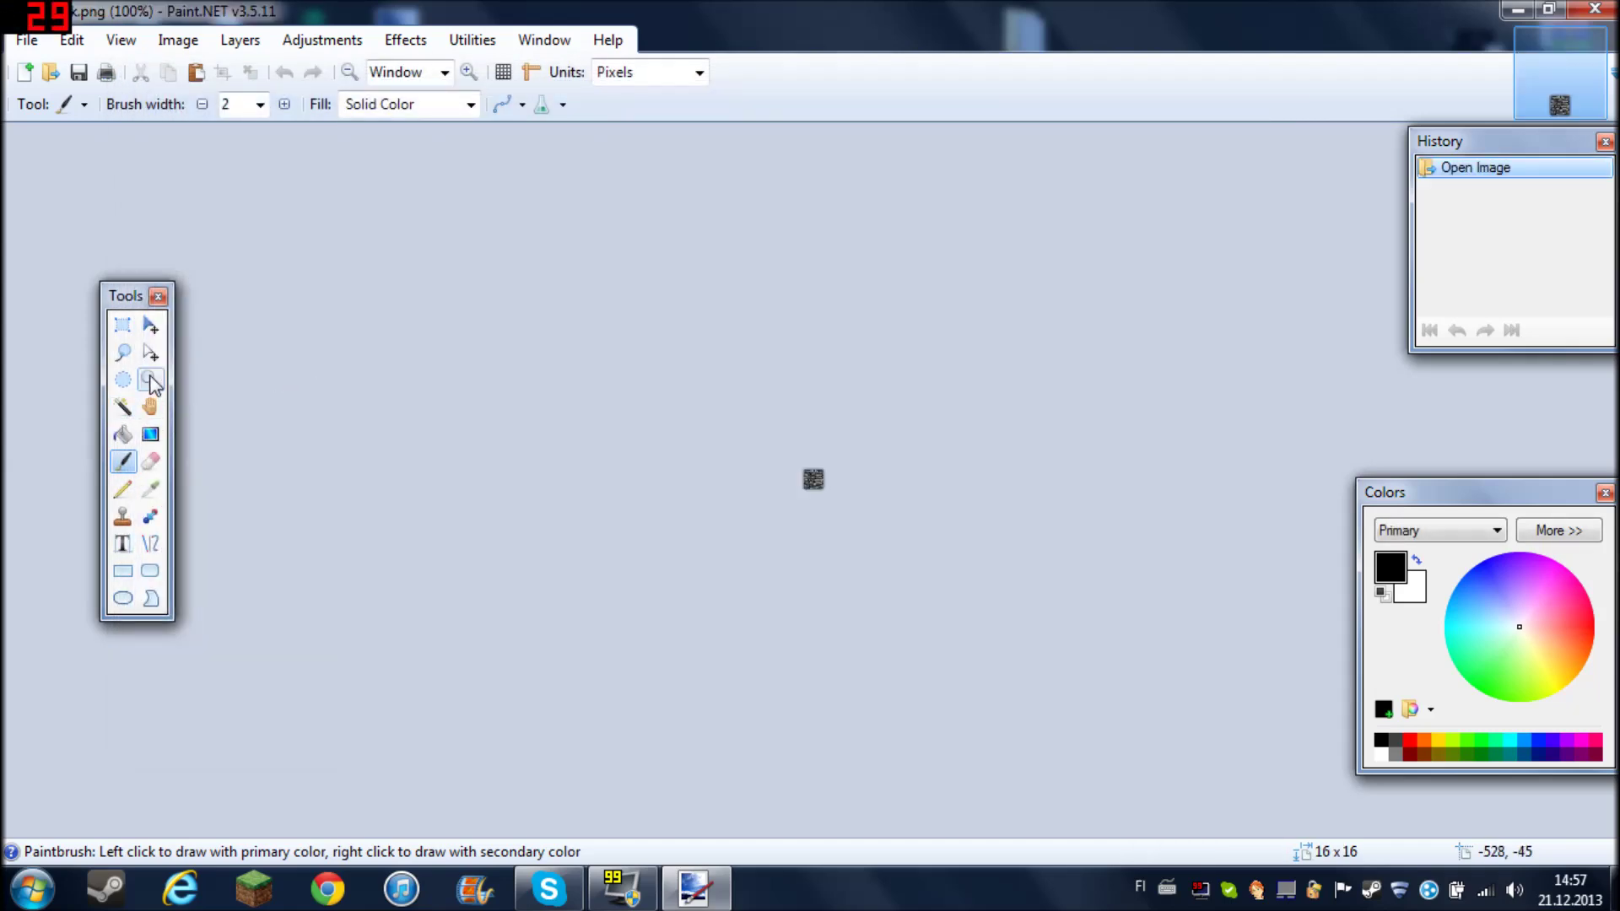
Paint over all pixels of the bedrock texture in pink with the Pencil tool.
left_click(150, 379)
scroll(817, 480, "up", 10)
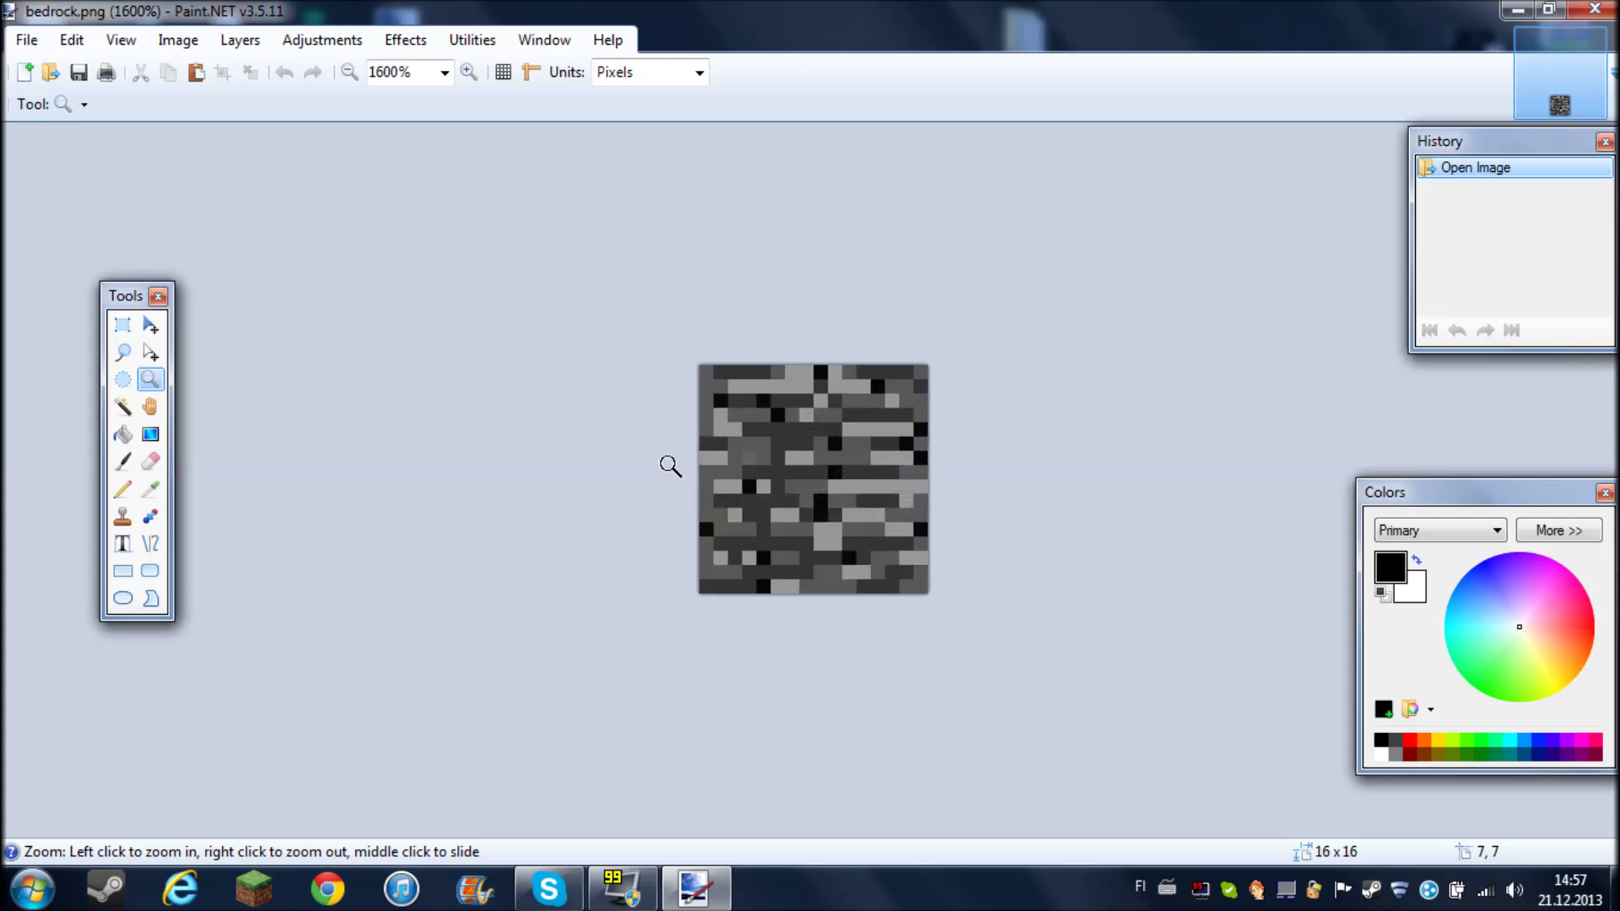
key("p")
mouse_move(1550, 609)
left_mouse_down()
mouse_move(1511, 571)
mouse_move(1539, 575)
mouse_move(1538, 592)
left_mouse_up()
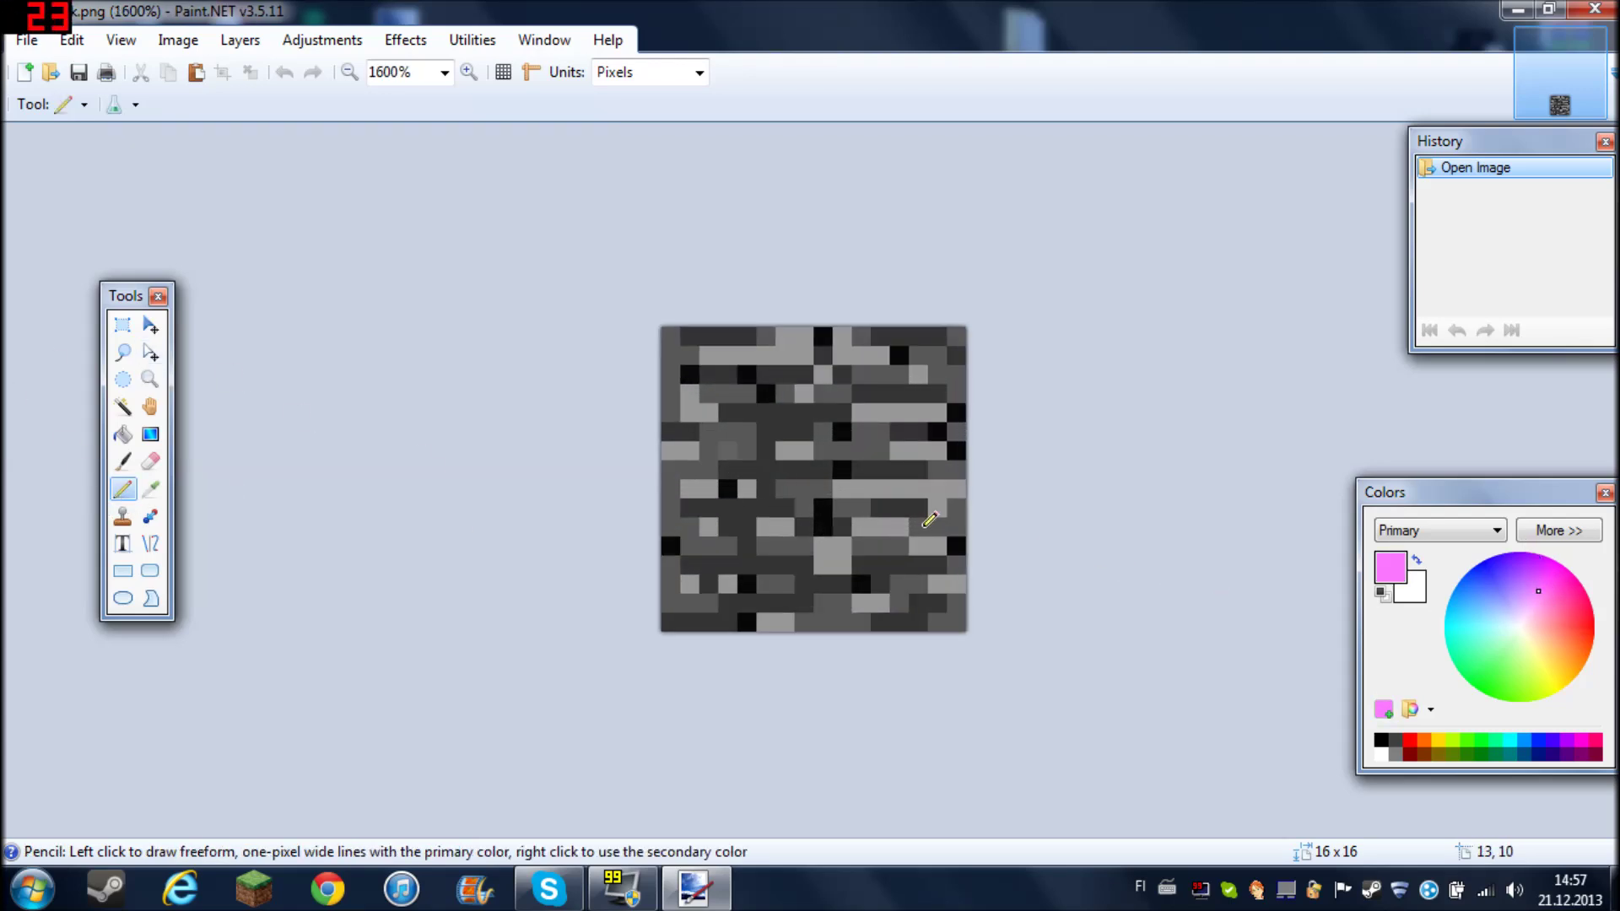
left_click(841, 431)
left_click(841, 469)
left_click_drag(955, 450, 937, 431)
left_click(955, 412)
left_click(899, 355)
mouse_move(886, 347)
left_mouse_down()
mouse_move(749, 501)
mouse_move(386, 448)
mouse_move(728, 584)
mouse_move(855, 417)
mouse_move(788, 415)
mouse_move(803, 439)
mouse_move(846, 428)
mouse_move(788, 491)
mouse_move(712, 344)
mouse_move(857, 338)
mouse_move(783, 369)
left_mouse_up()
mouse_move(680, 334)
left_mouse_down()
mouse_move(906, 356)
mouse_move(921, 373)
mouse_move(959, 353)
left_mouse_up()
mouse_move(973, 417)
left_mouse_down()
mouse_move(986, 550)
mouse_move(956, 604)
mouse_move(951, 549)
mouse_move(964, 603)
mouse_move(657, 621)
mouse_move(666, 531)
mouse_move(661, 595)
mouse_move(657, 578)
mouse_move(693, 565)
mouse_move(776, 606)
mouse_move(883, 585)
mouse_move(920, 605)
mouse_move(846, 540)
mouse_move(885, 511)
mouse_move(932, 521)
left_mouse_up()
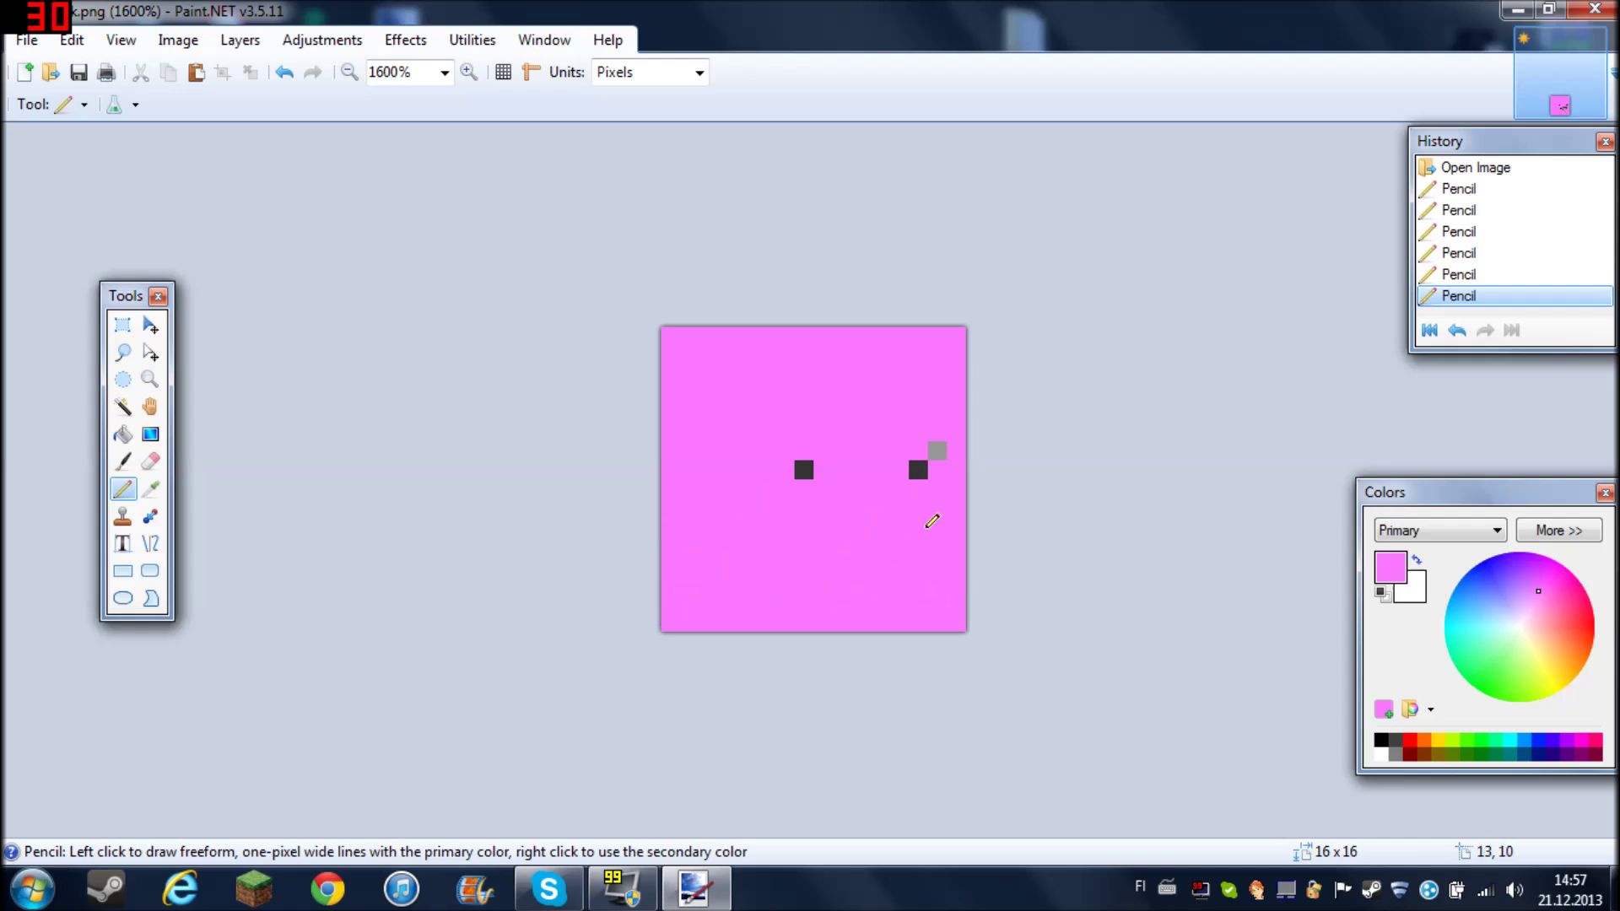
left_click_drag(826, 477, 803, 470)
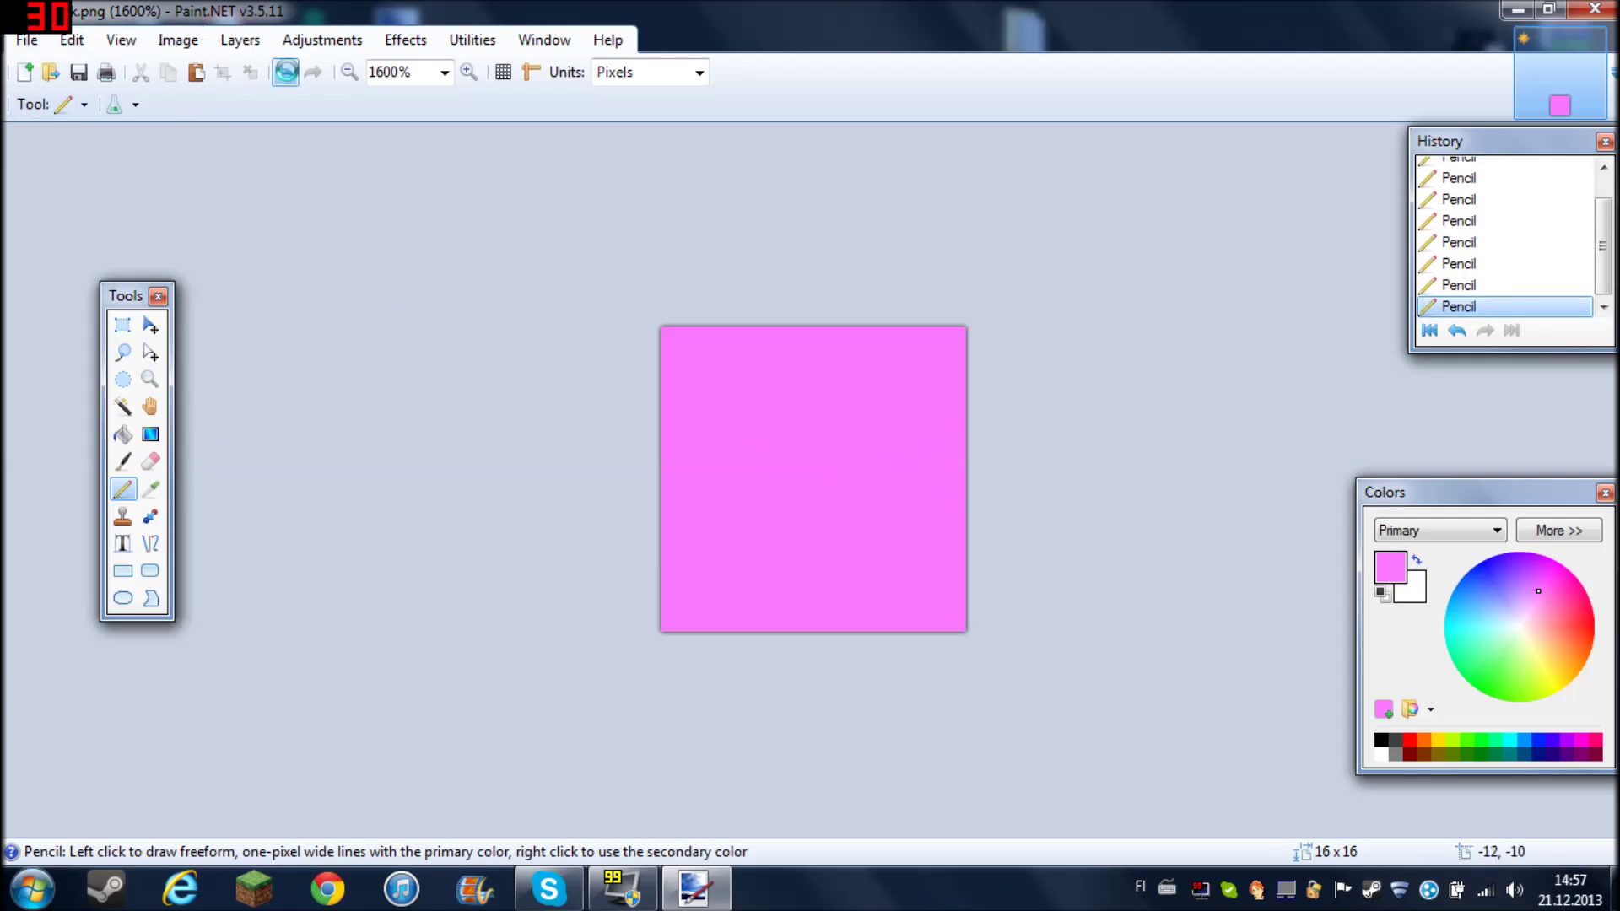
Undo the last five pencil strokes on the bedrock texture and redo them.
left_click(284, 72)
left_click(285, 72)
left_click(285, 72)
left_click(285, 71)
left_click(284, 72)
left_click(312, 71)
left_click(311, 72)
left_click(311, 71)
left_click(311, 71)
left_click(311, 72)
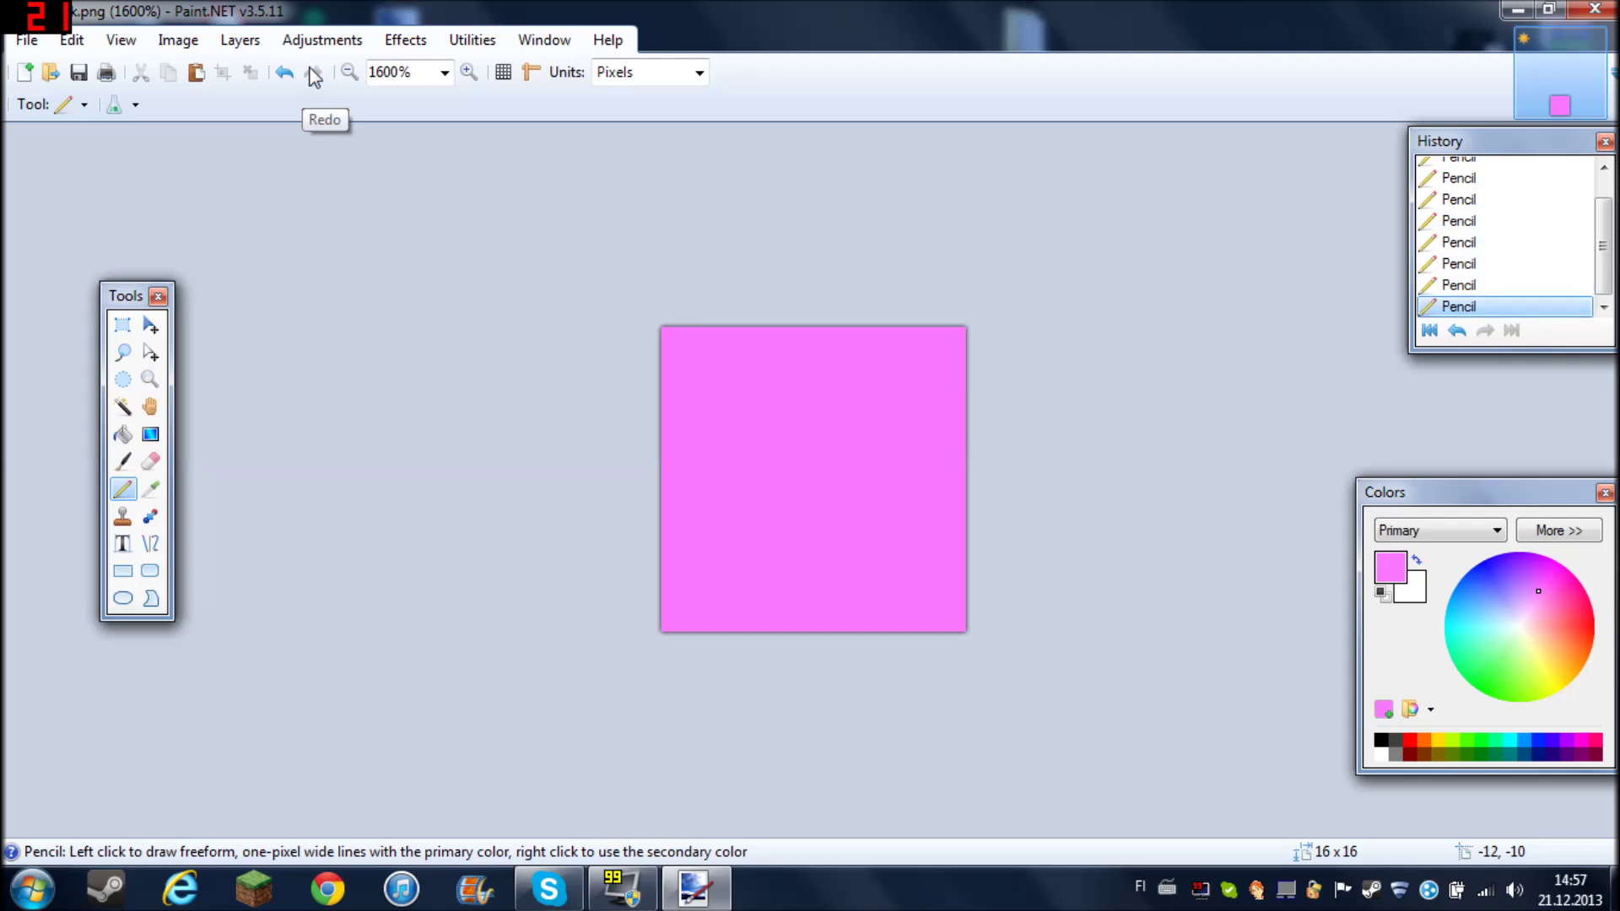
Undo all the pink pencil strokes to restore the original bedrock texture.
left_click(285, 72)
left_click(285, 72)
left_click(285, 71)
left_click(285, 72)
left_click(285, 72)
left_click(285, 71)
left_click(285, 72)
left_click(285, 71)
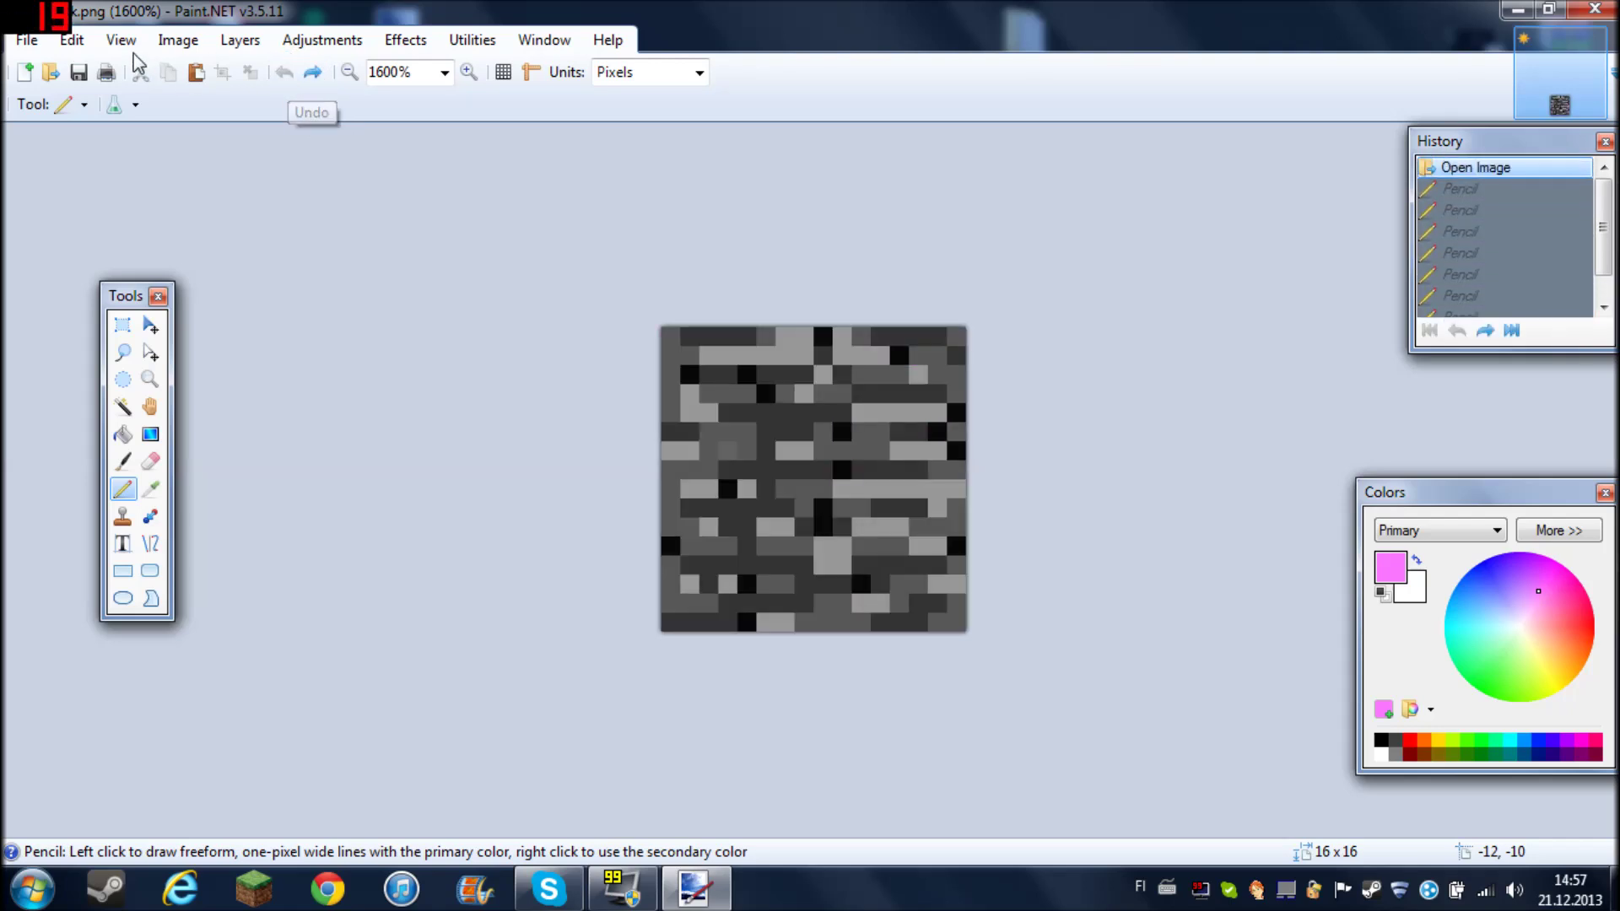
Save the bedrock texture as a PNG in the blocks folder, replacing the existing bedrock file and using auto-detected bit depth.
left_click(30, 42)
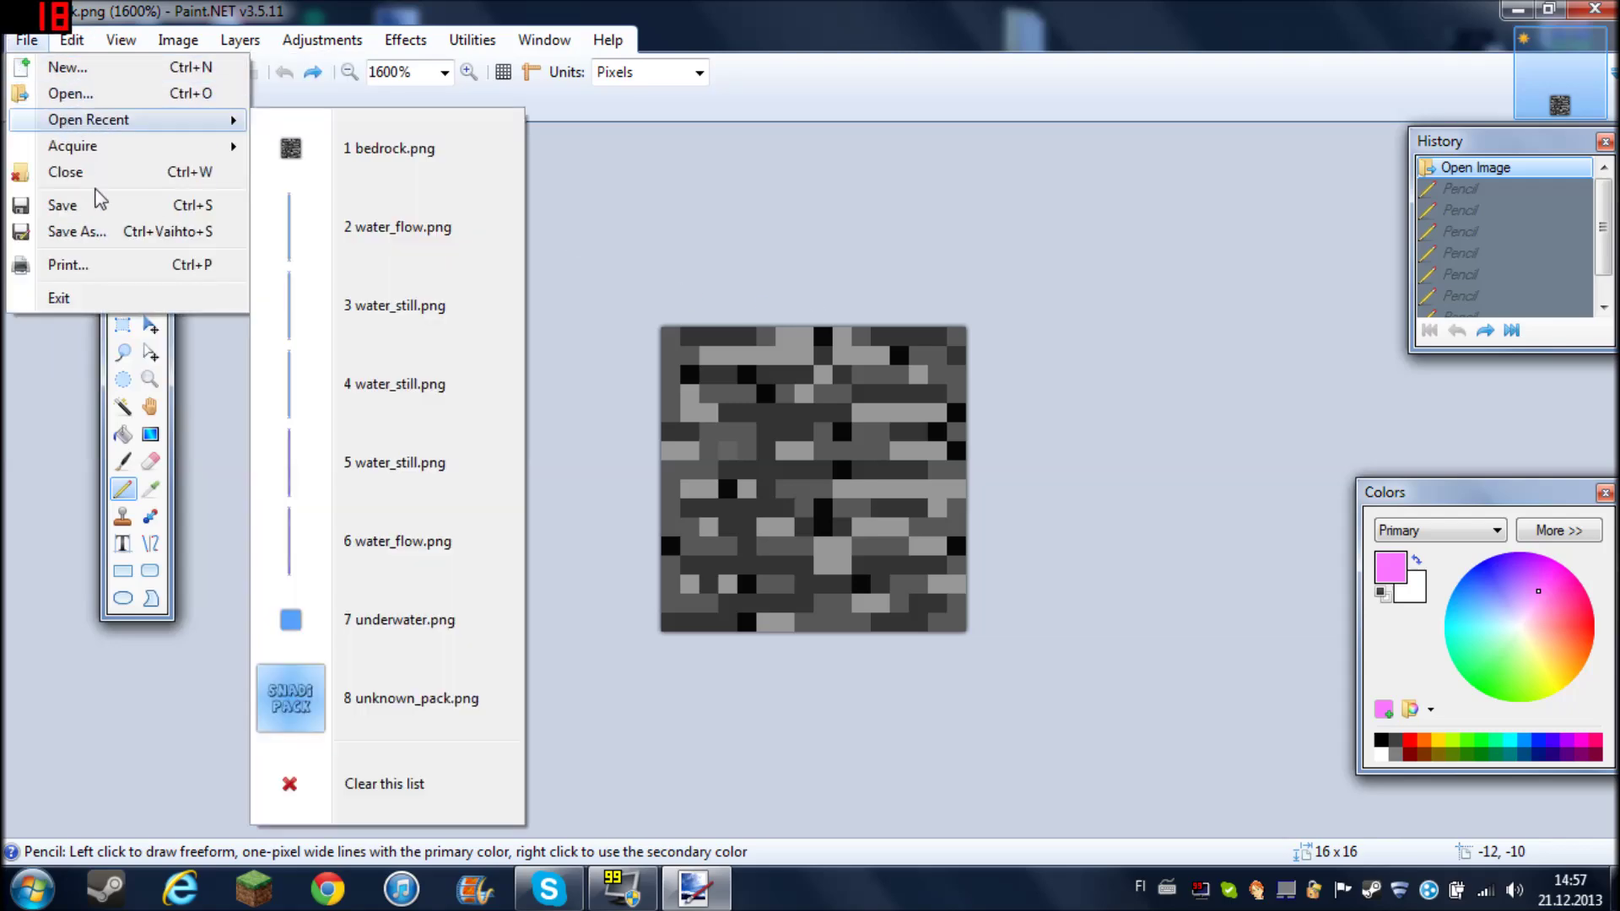
left_click(102, 233)
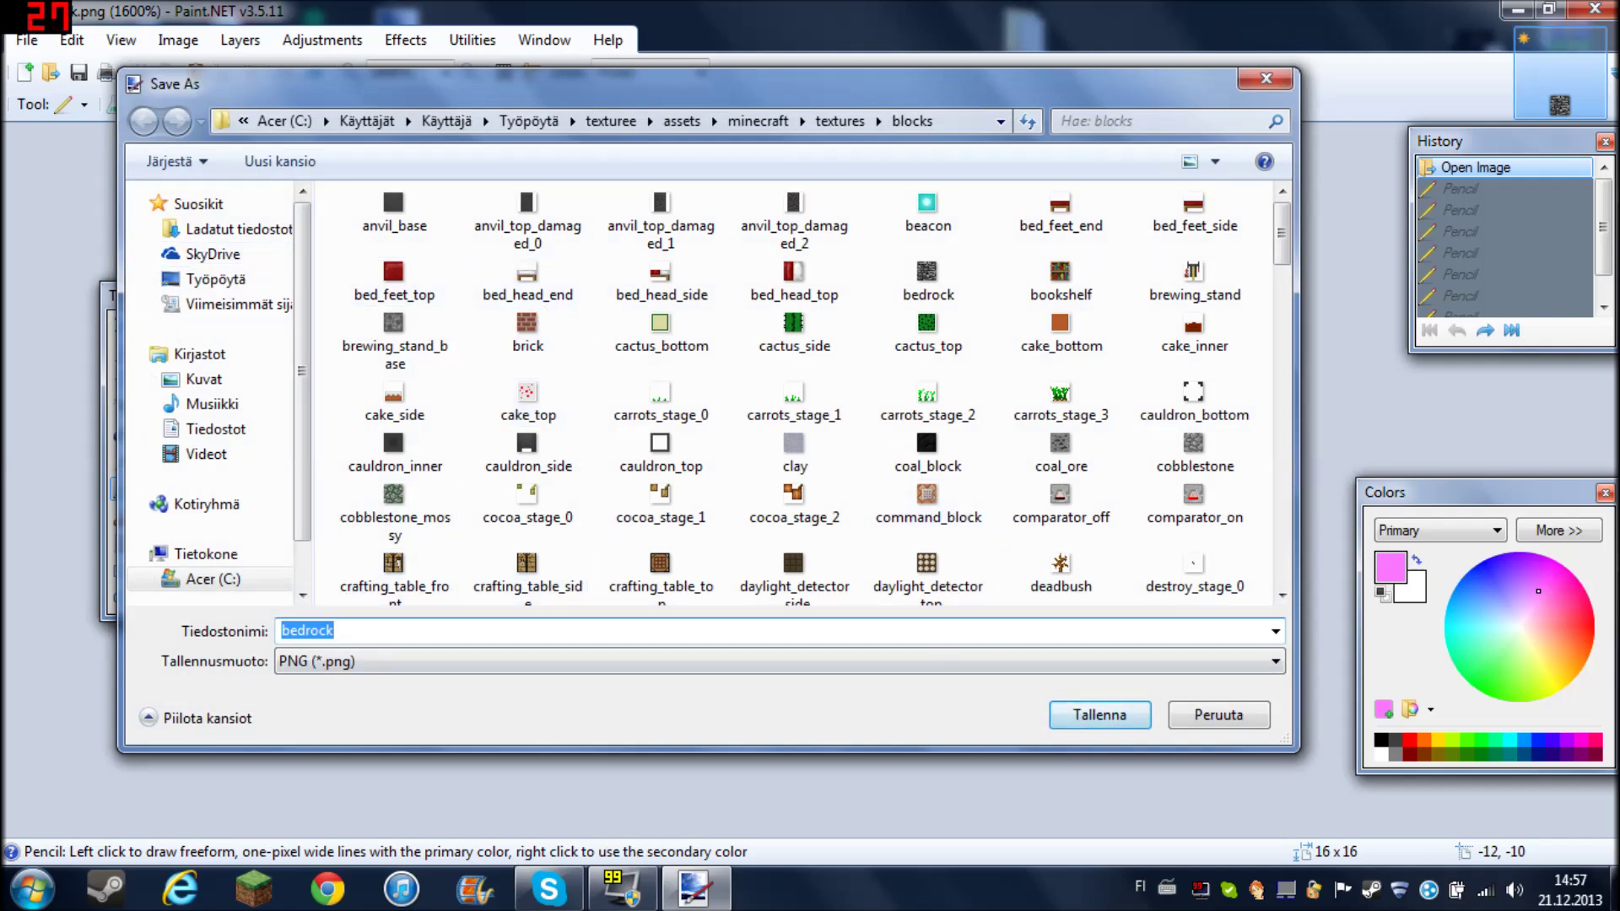
left_click(1099, 715)
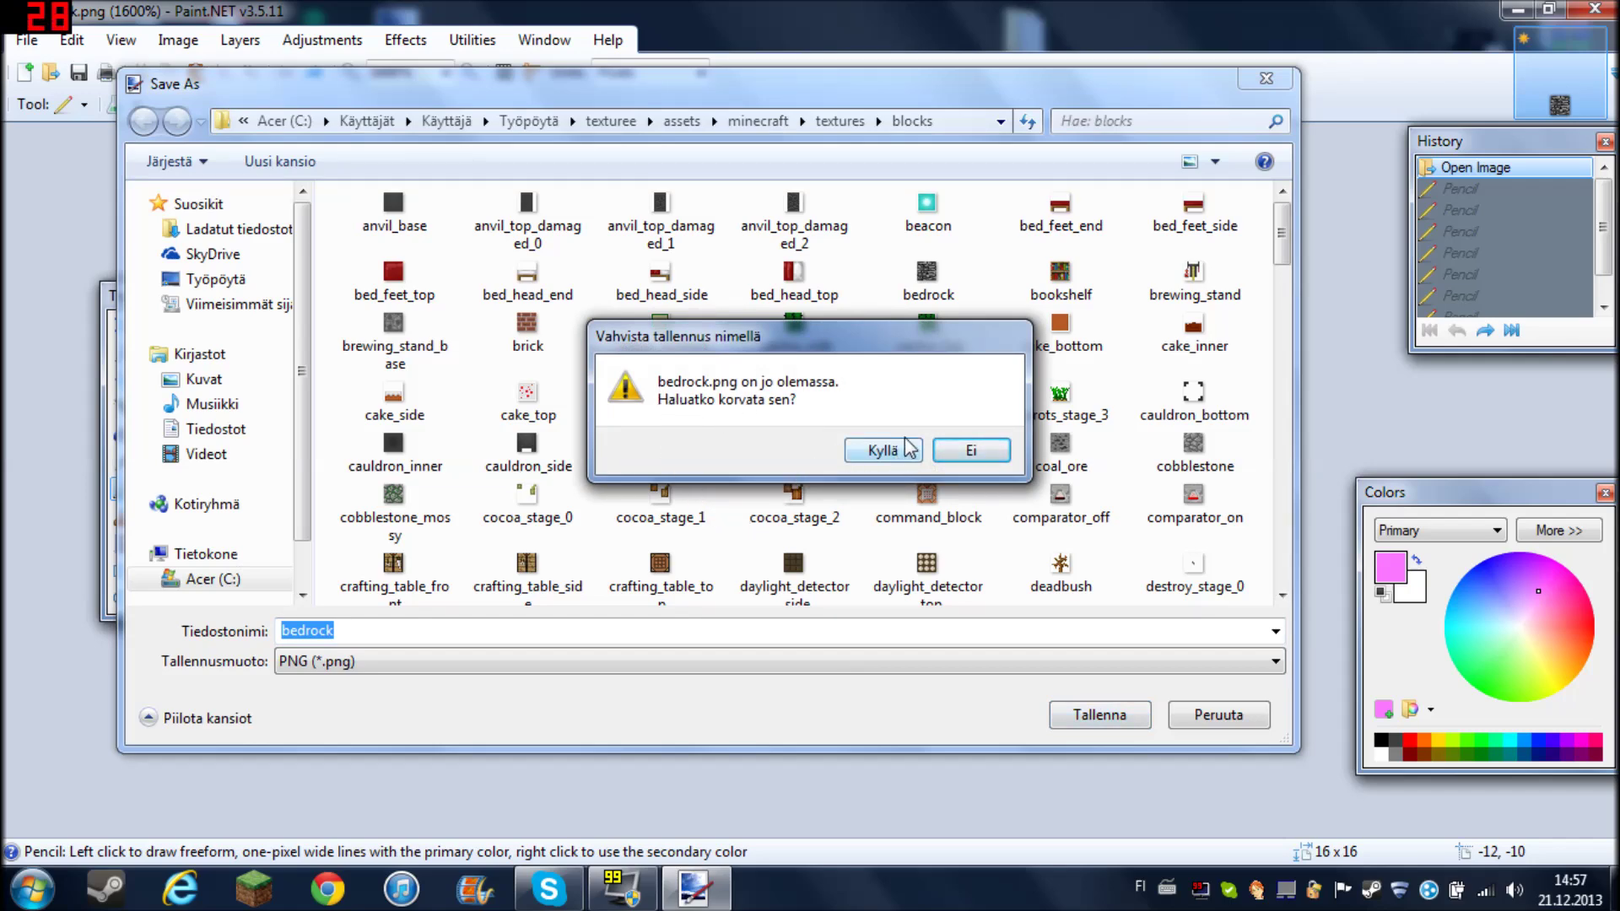
left_click(883, 450)
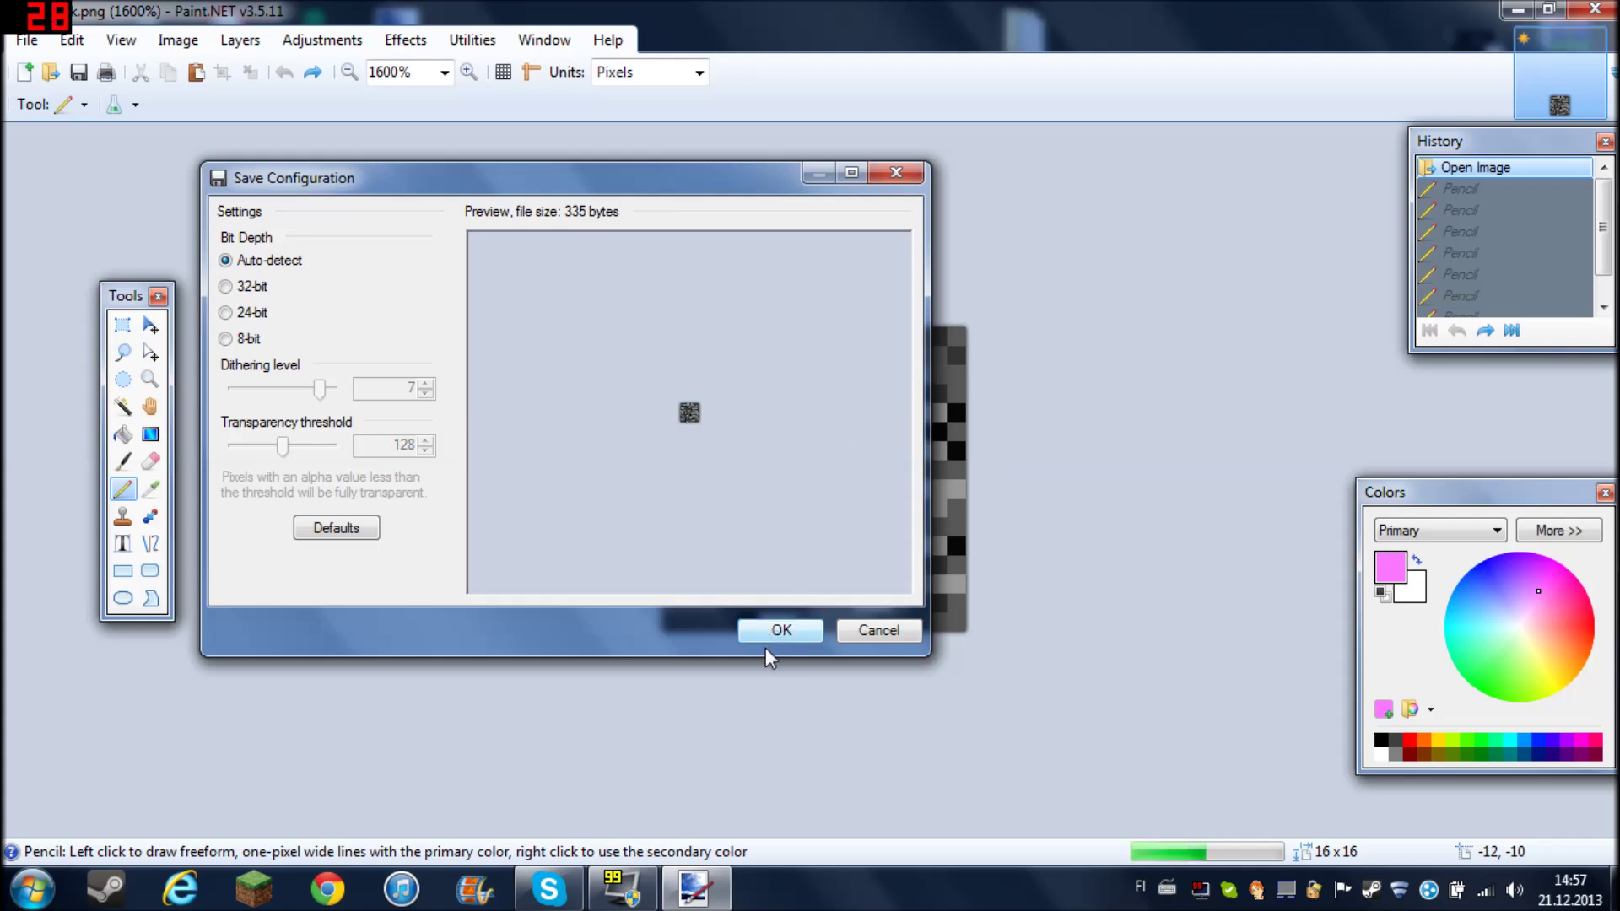
left_click(796, 625)
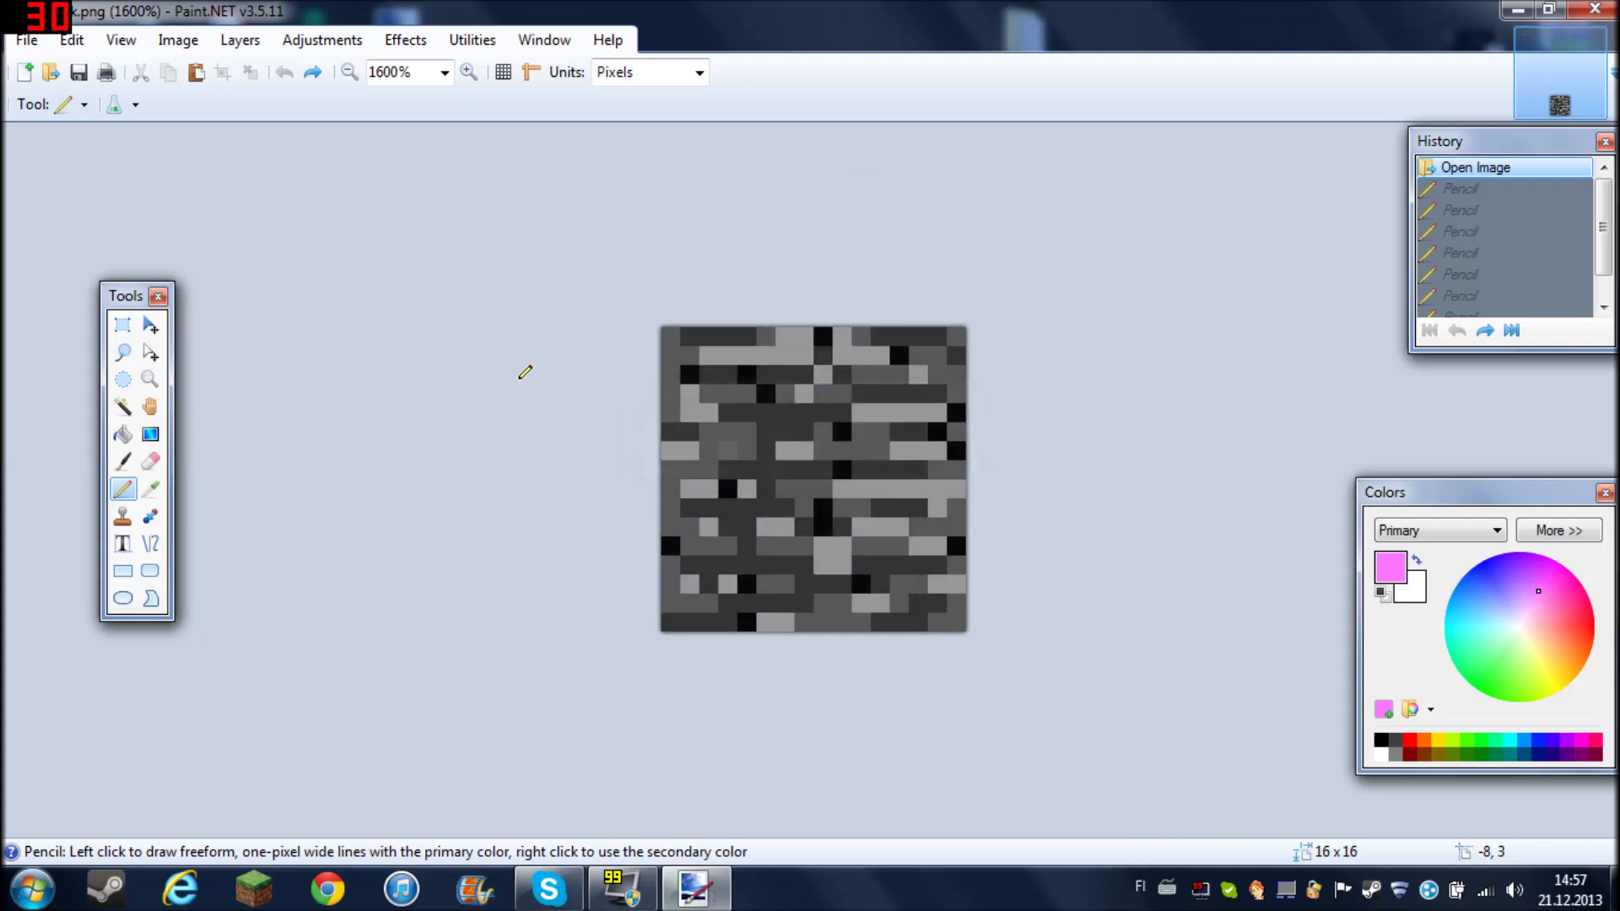
Save the bedrock texture once more over bedrock.png with the same PNG settings and close Paint.NET.
left_click(16, 42)
key("Escape")
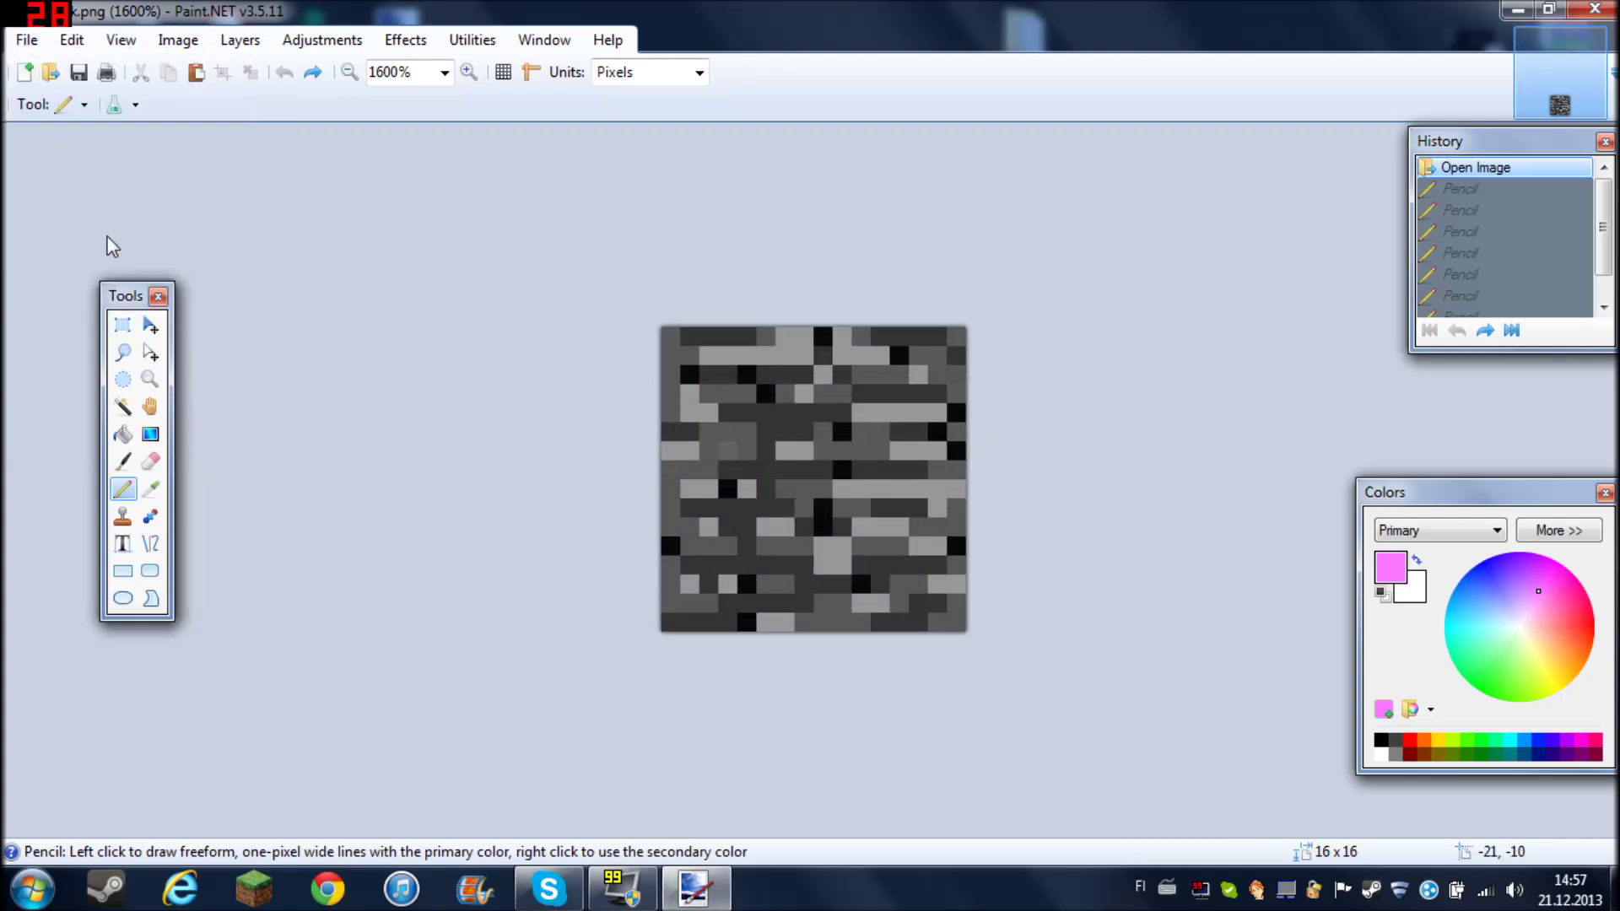
key("ctrl+shift+s")
left_click(1114, 713)
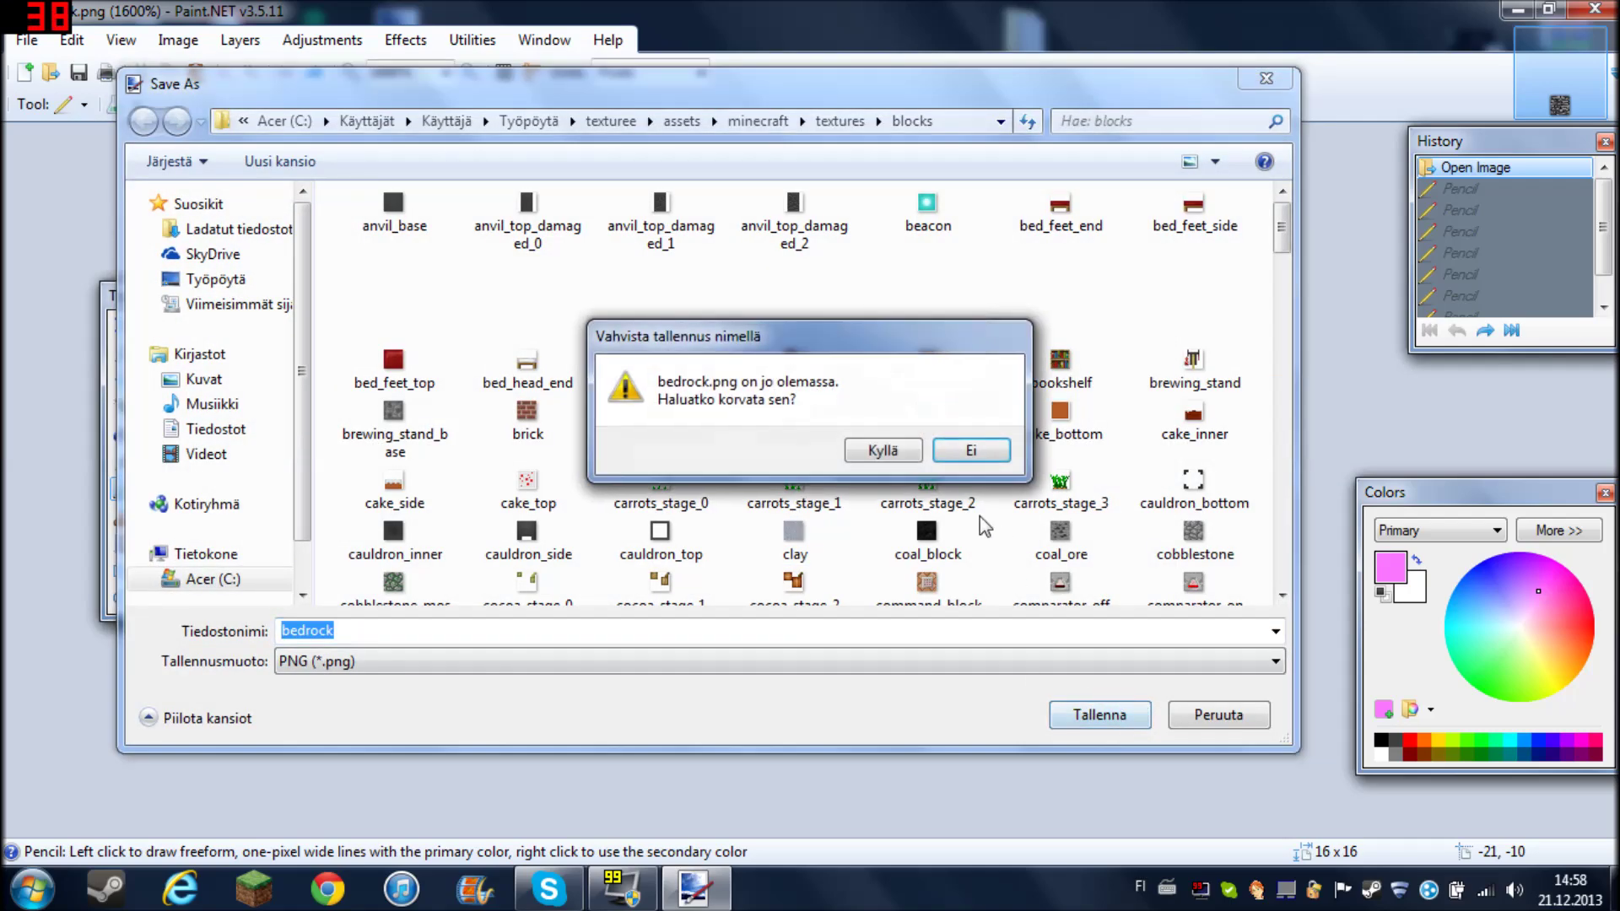
left_click(884, 452)
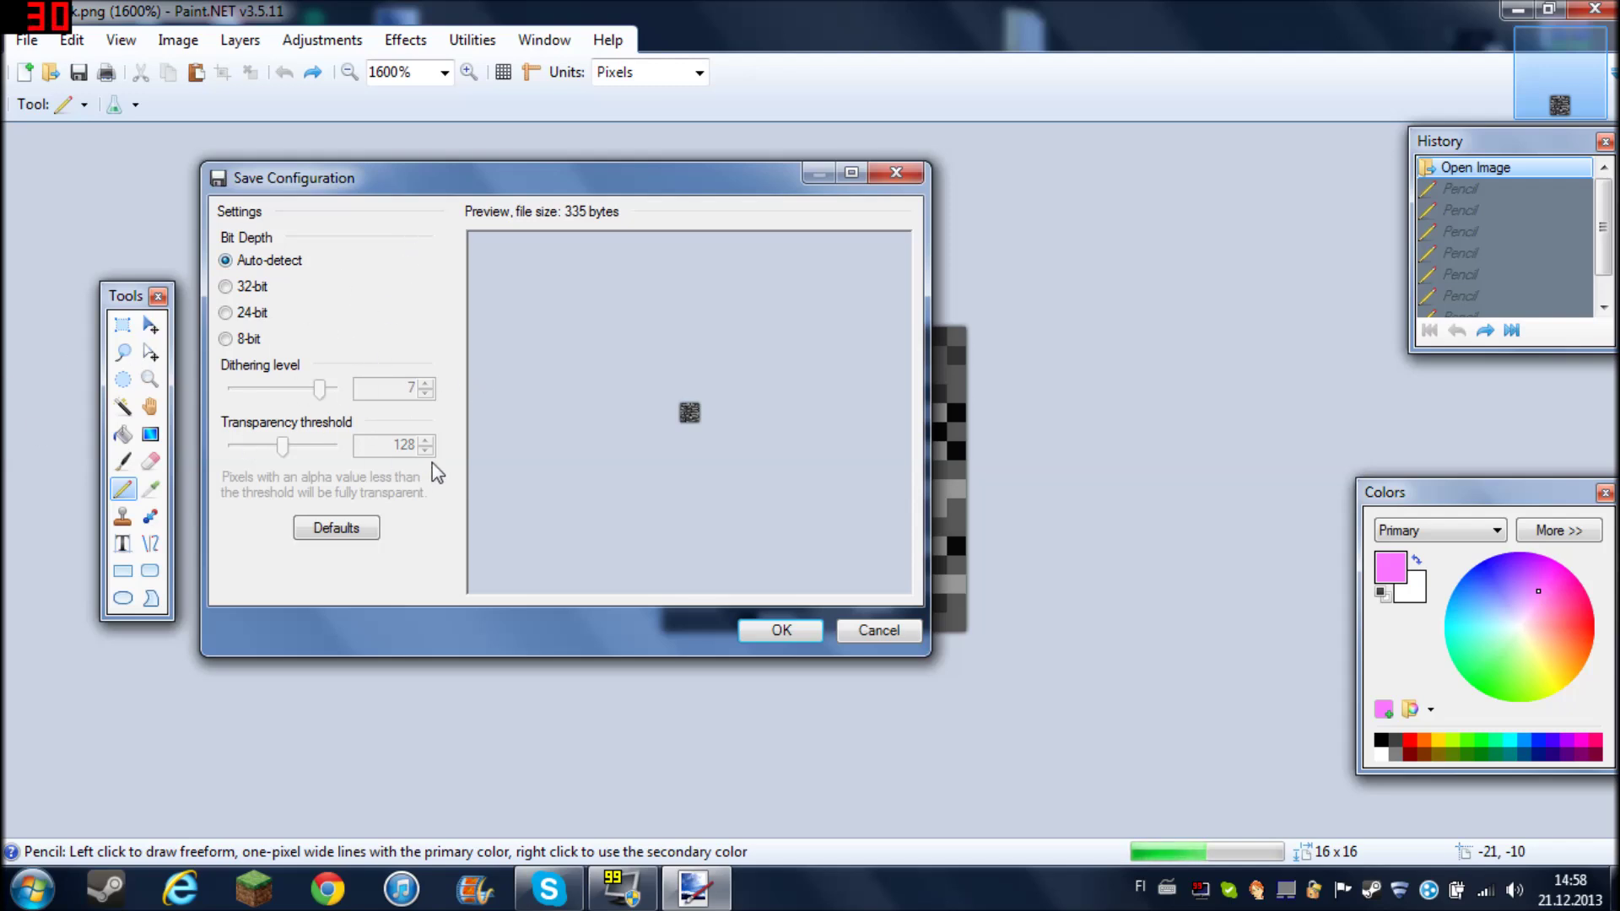
left_click(771, 636)
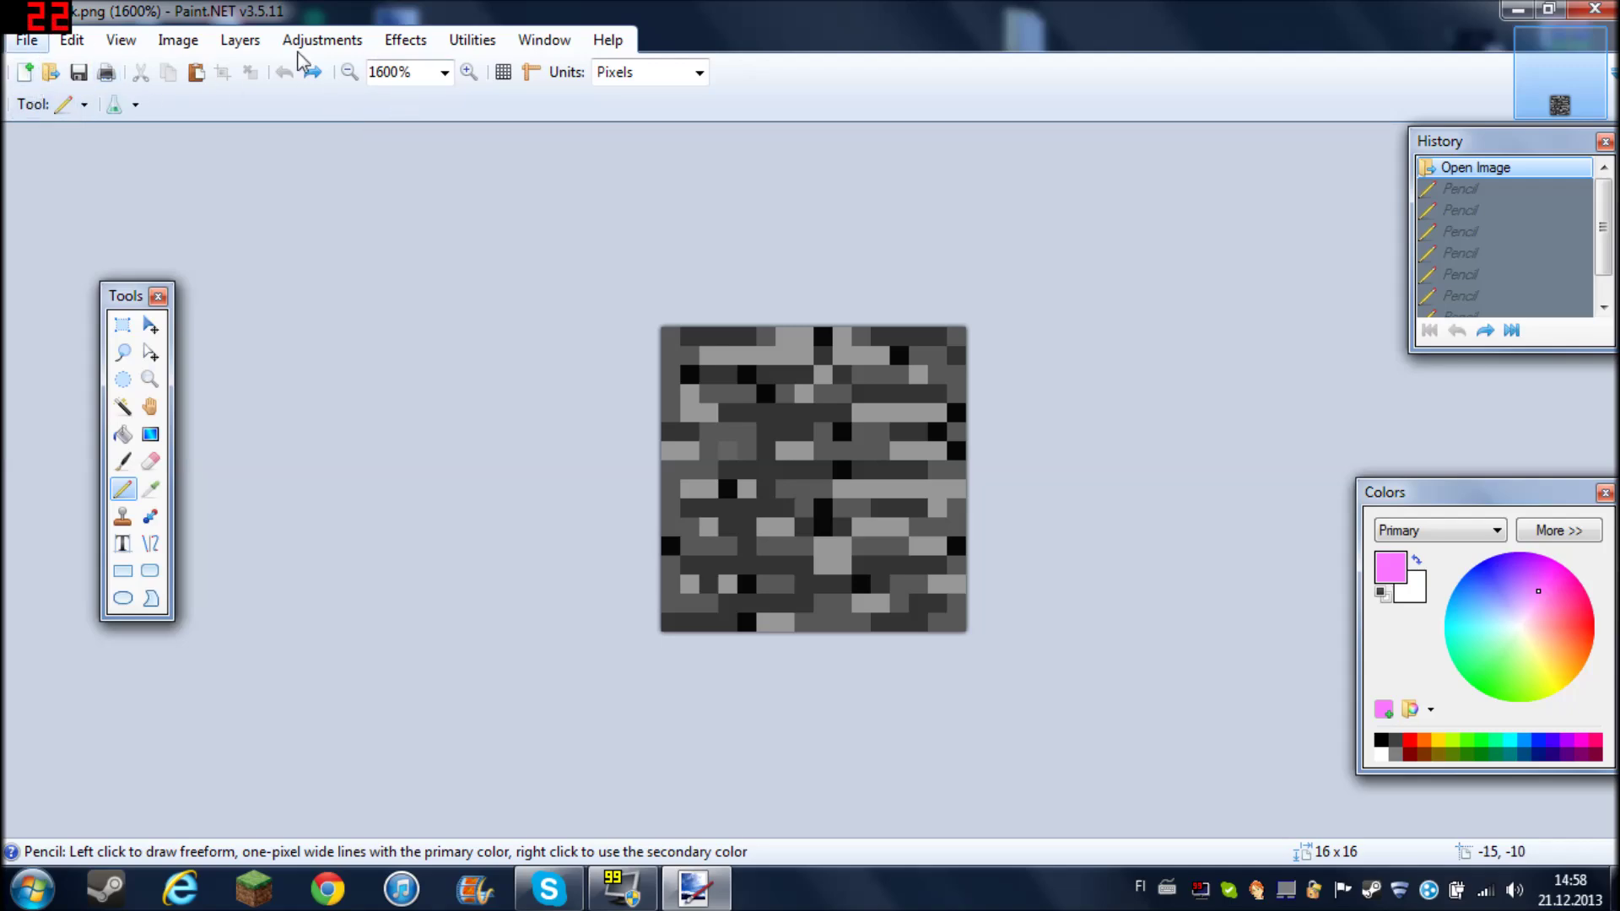
left_click(1595, 9)
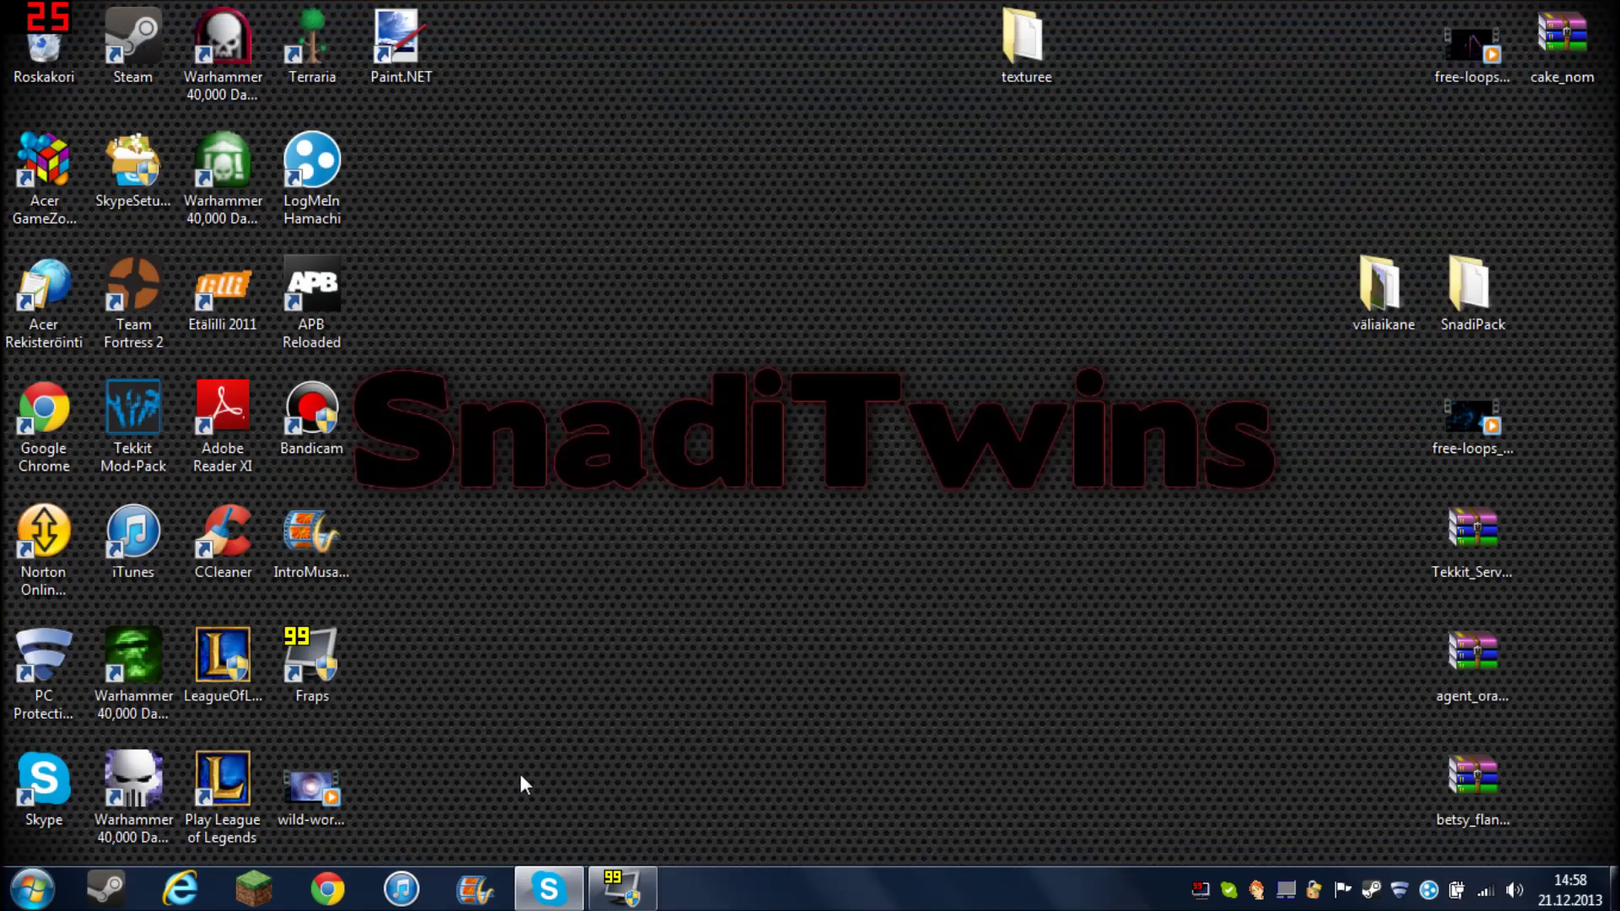
double_click(1027, 50)
left_click_drag(625, 269, 622, 291)
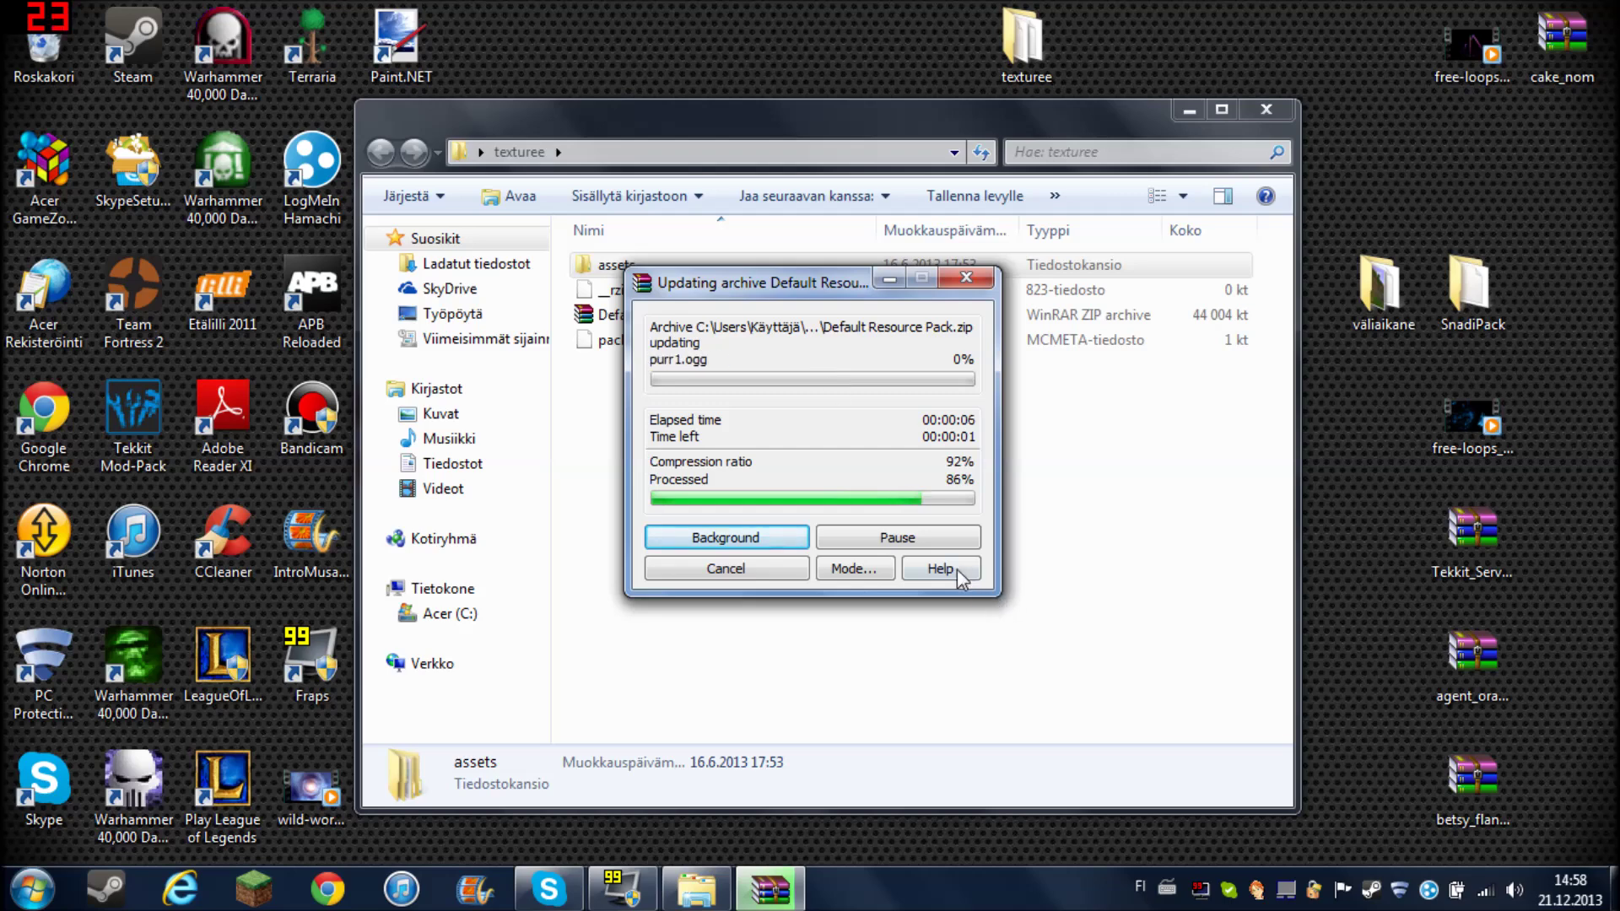
left_click(755, 568)
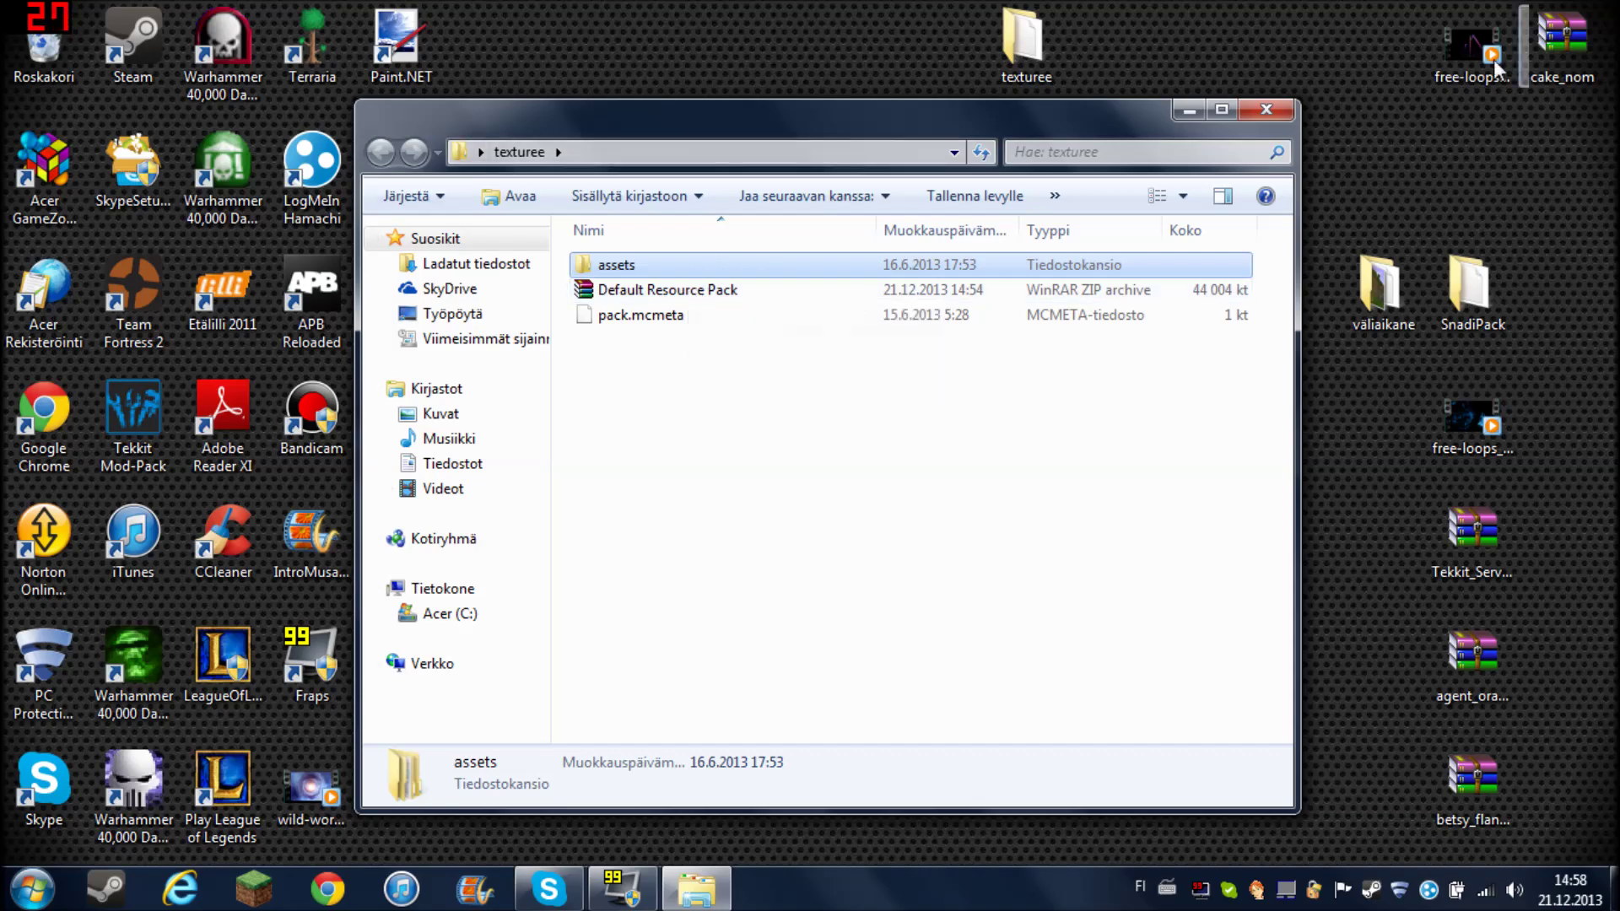
left_click(1189, 110)
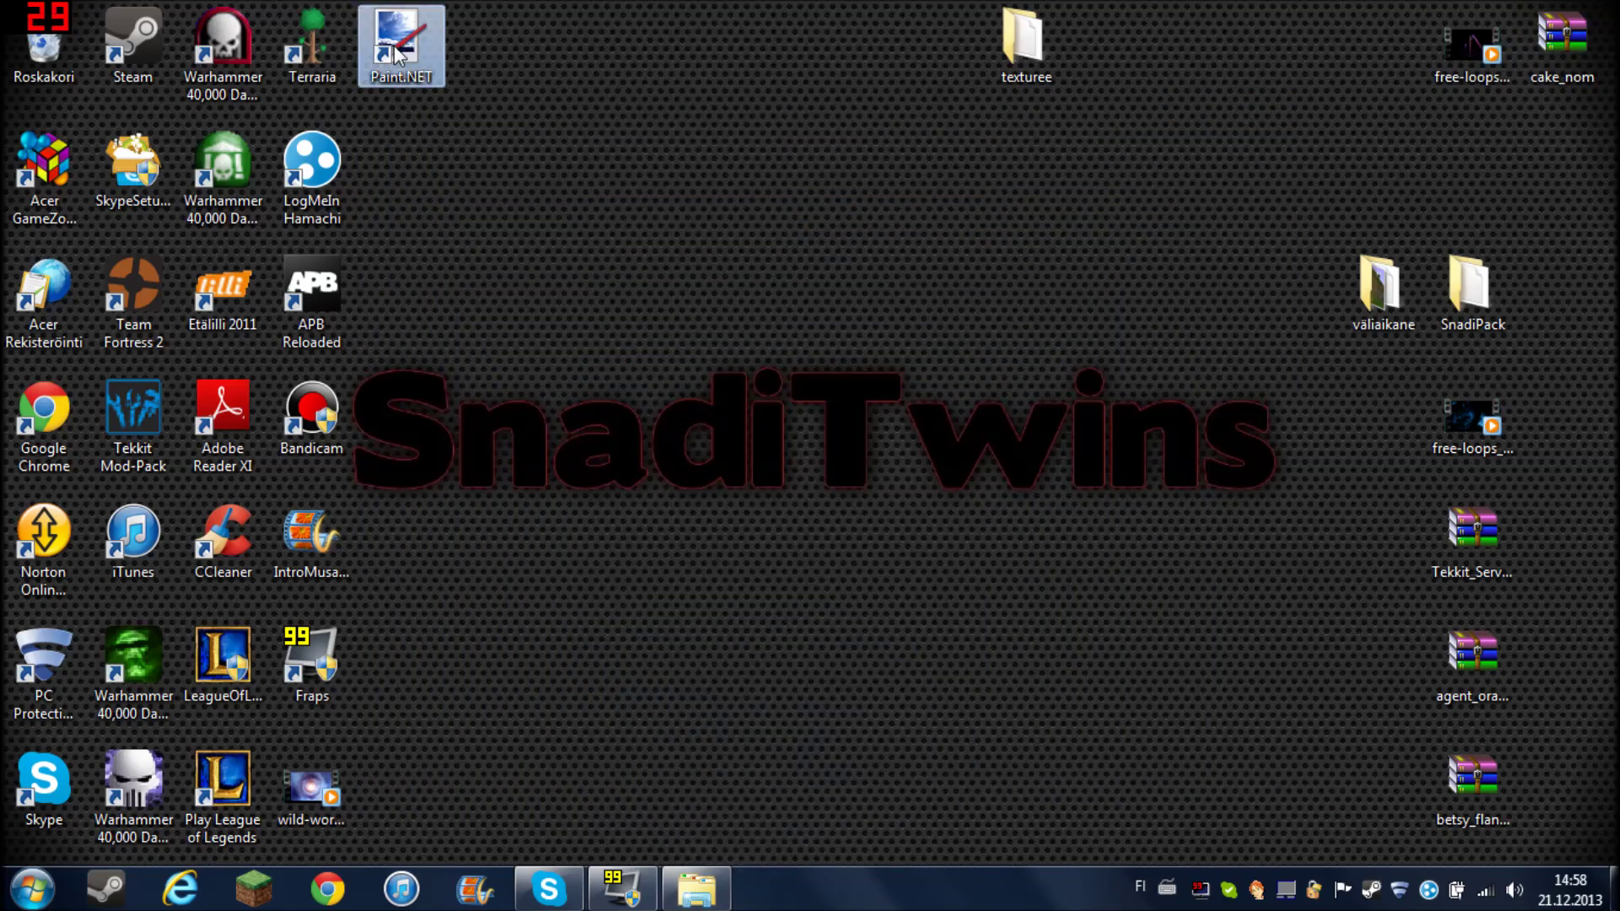
Launch Paint.NET and open the cobblestone image from the texturee blocks folder.
double_click(400, 42)
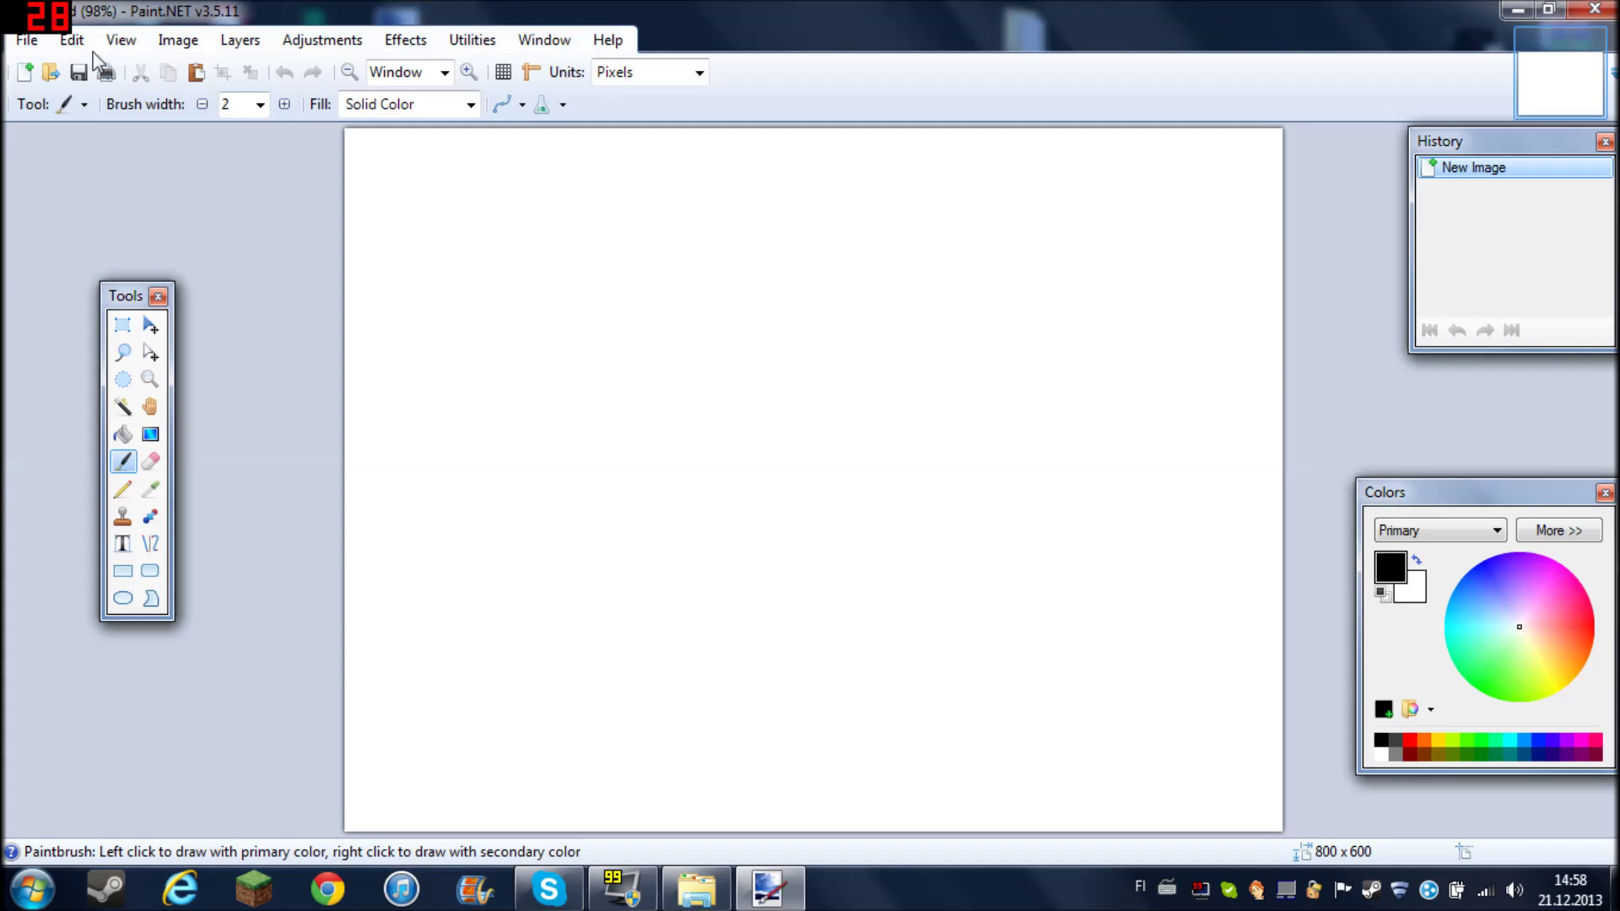
left_click(26, 40)
left_click(63, 100)
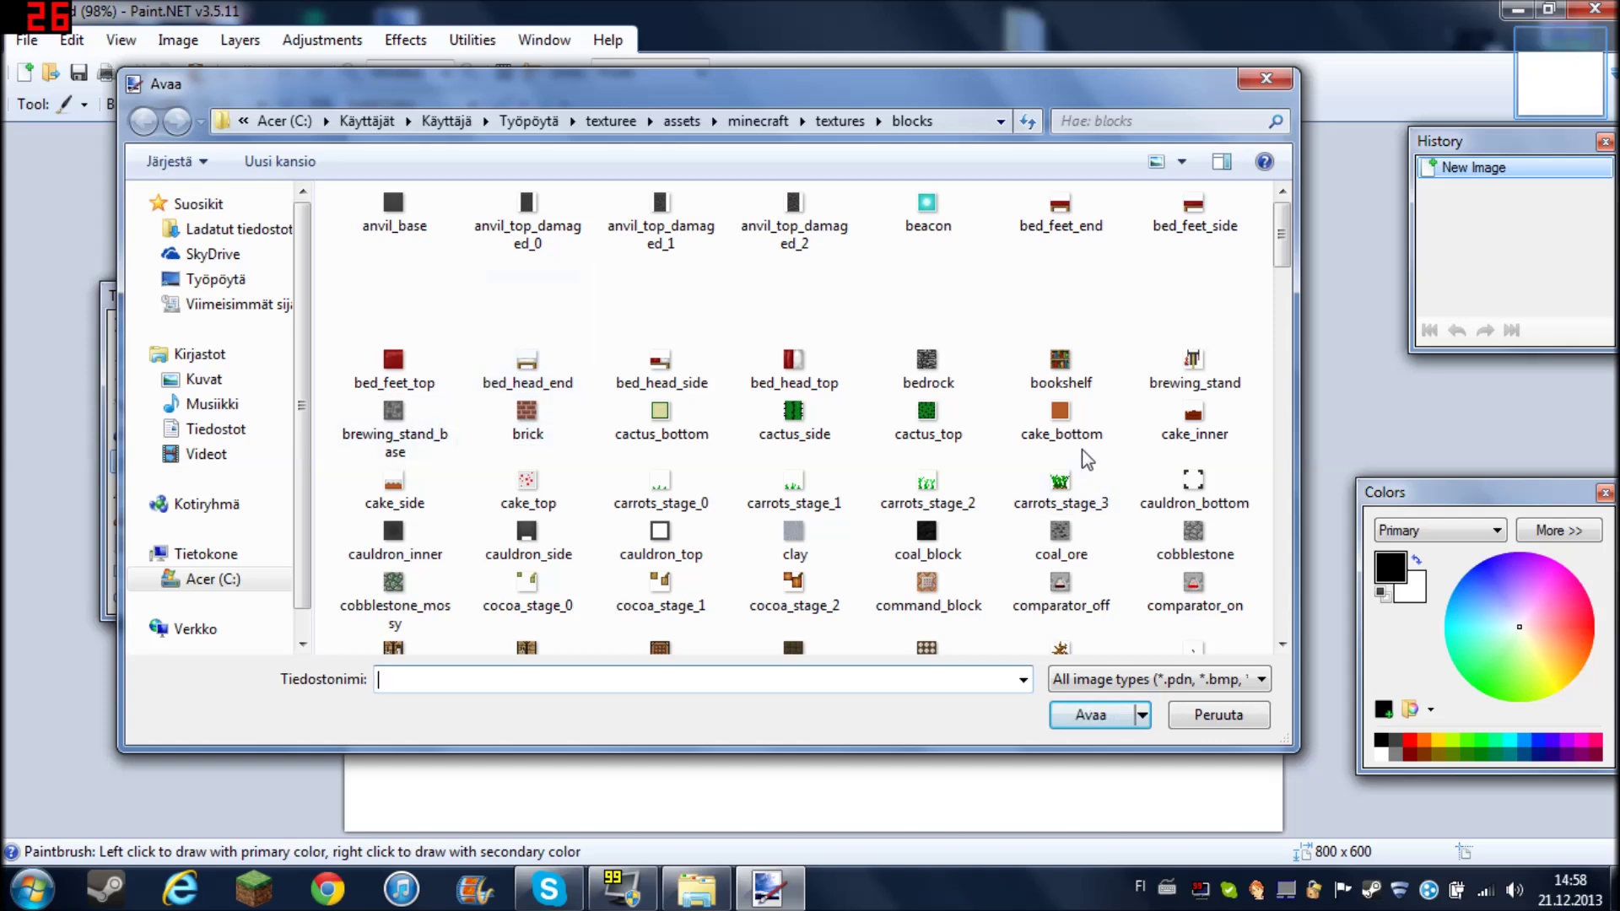
left_click_drag(1298, 237, 1306, 236)
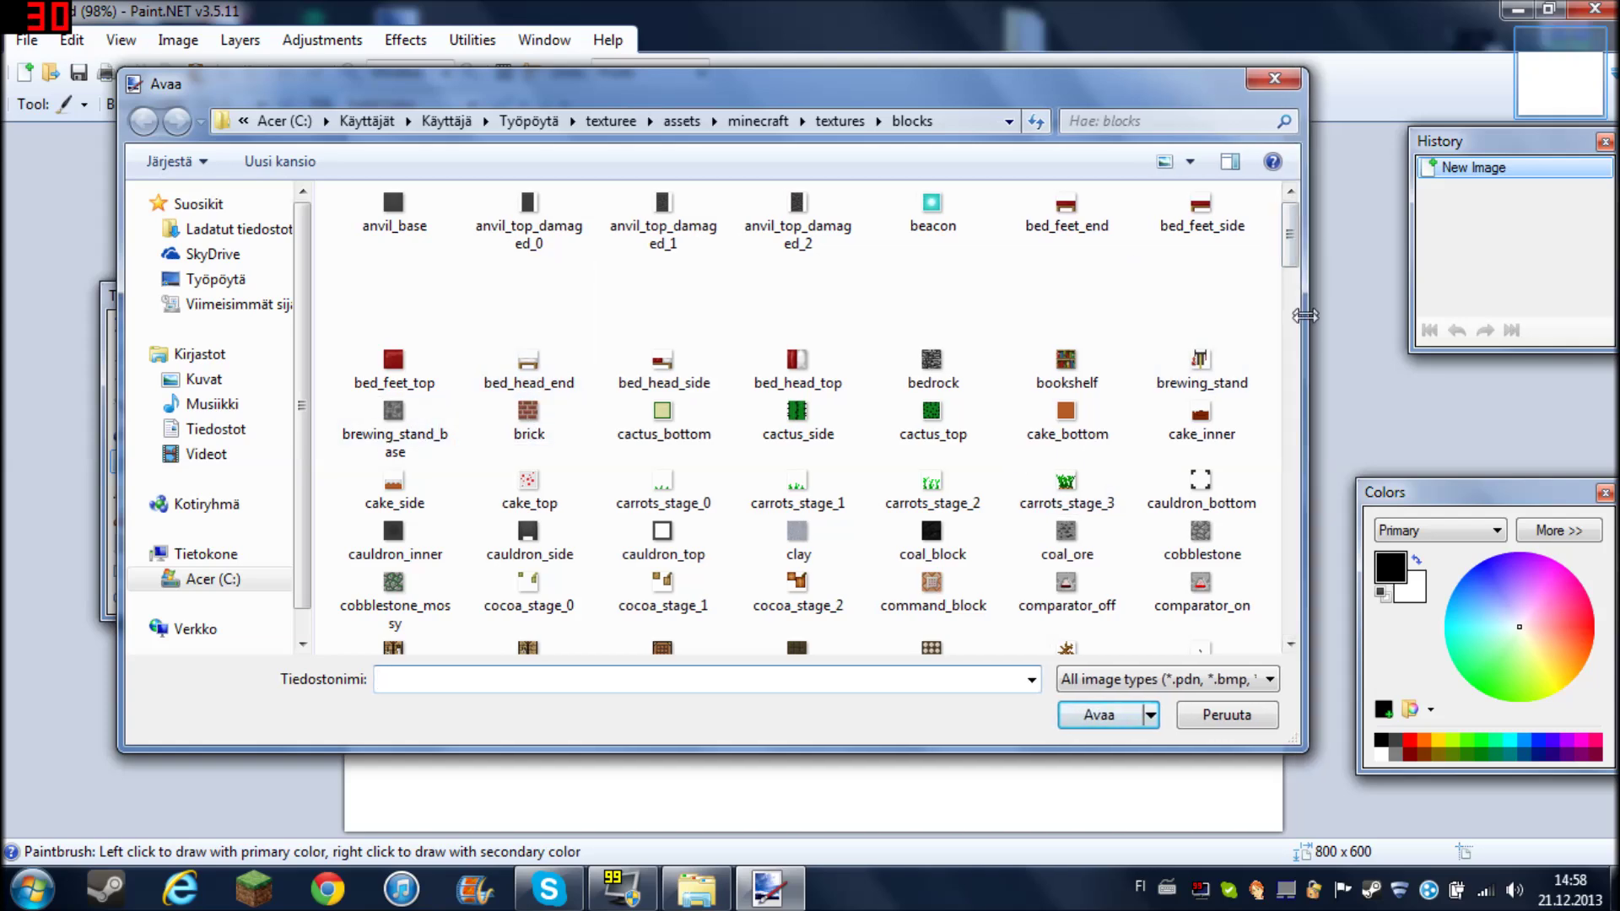
left_click(1200, 540)
left_click(1110, 710)
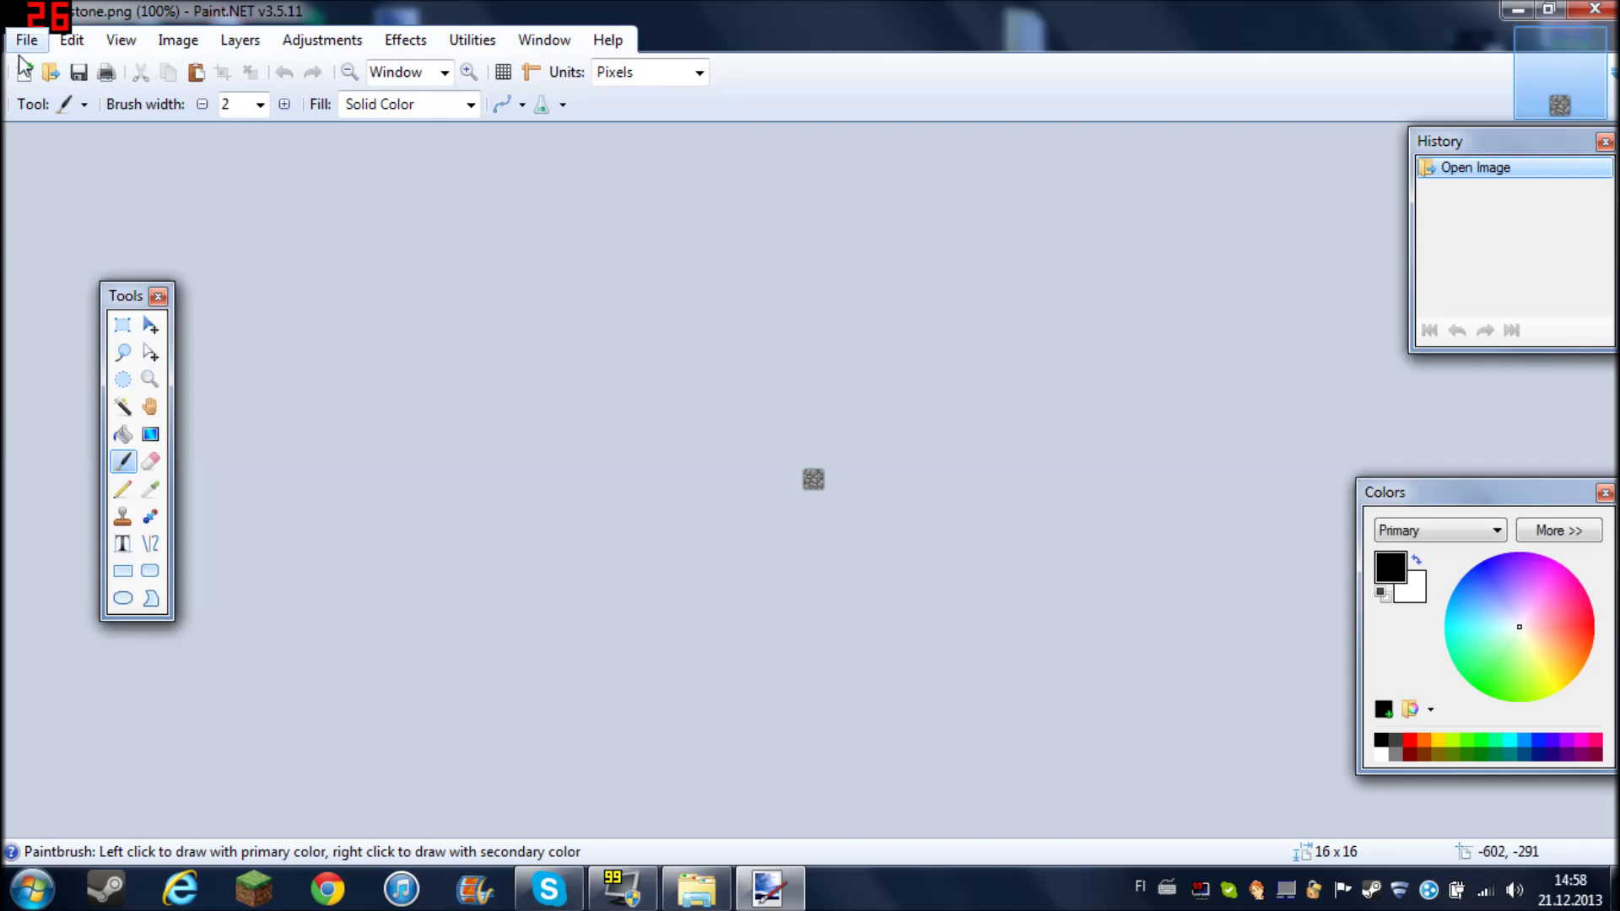
Open the log_oak image from the blocks folder as a second image.
left_click(27, 40)
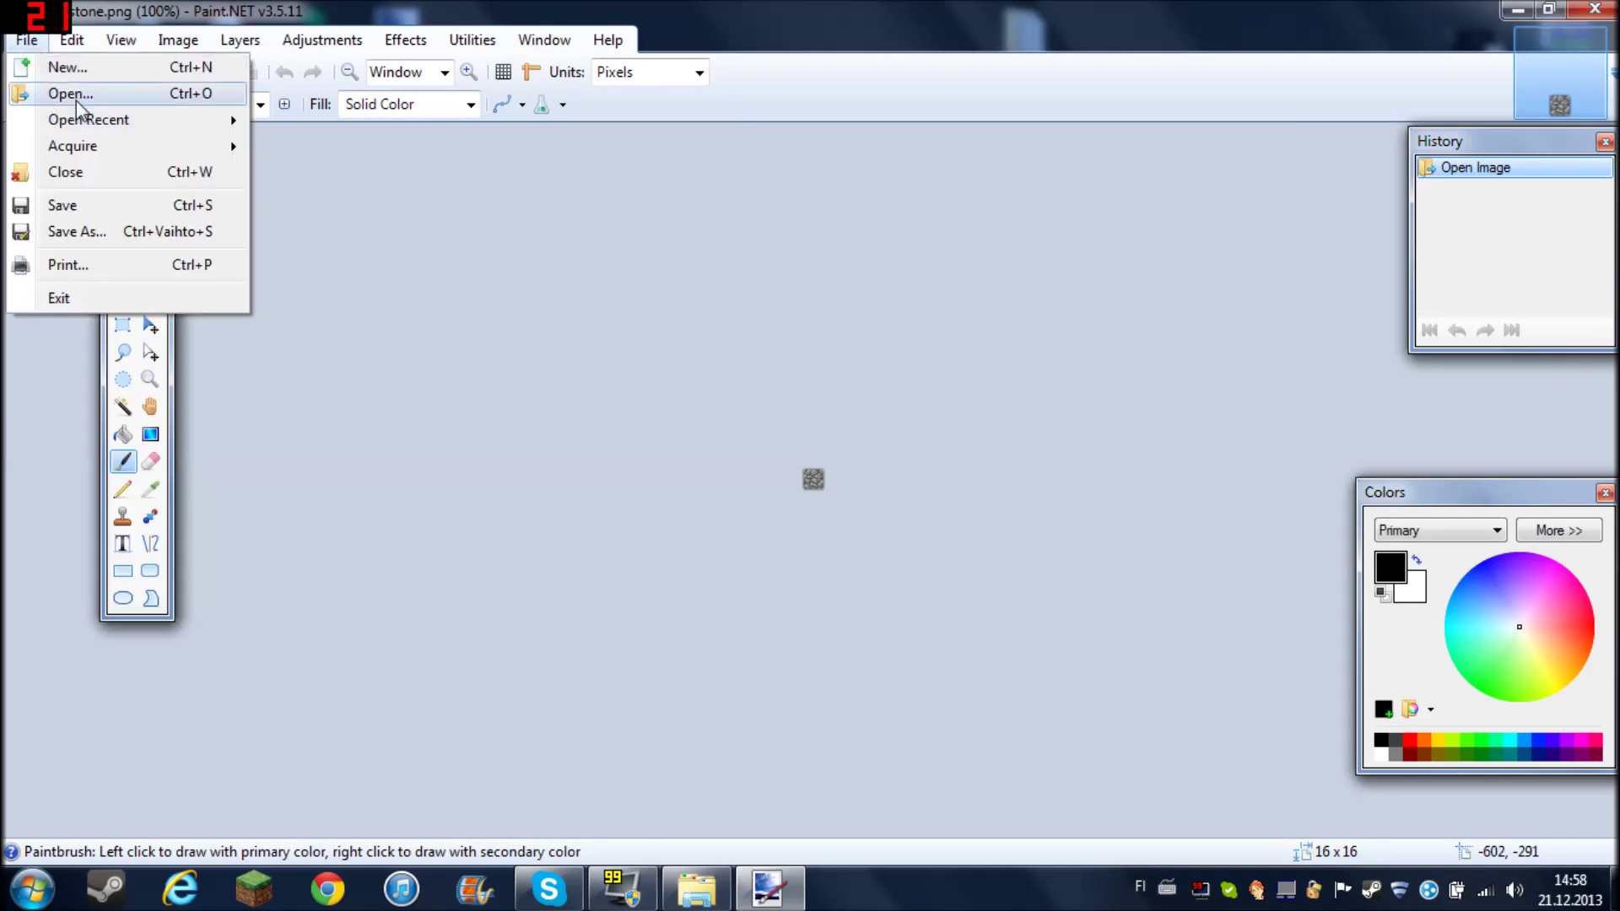
left_click(78, 94)
left_click_drag(1296, 253, 1251, 463)
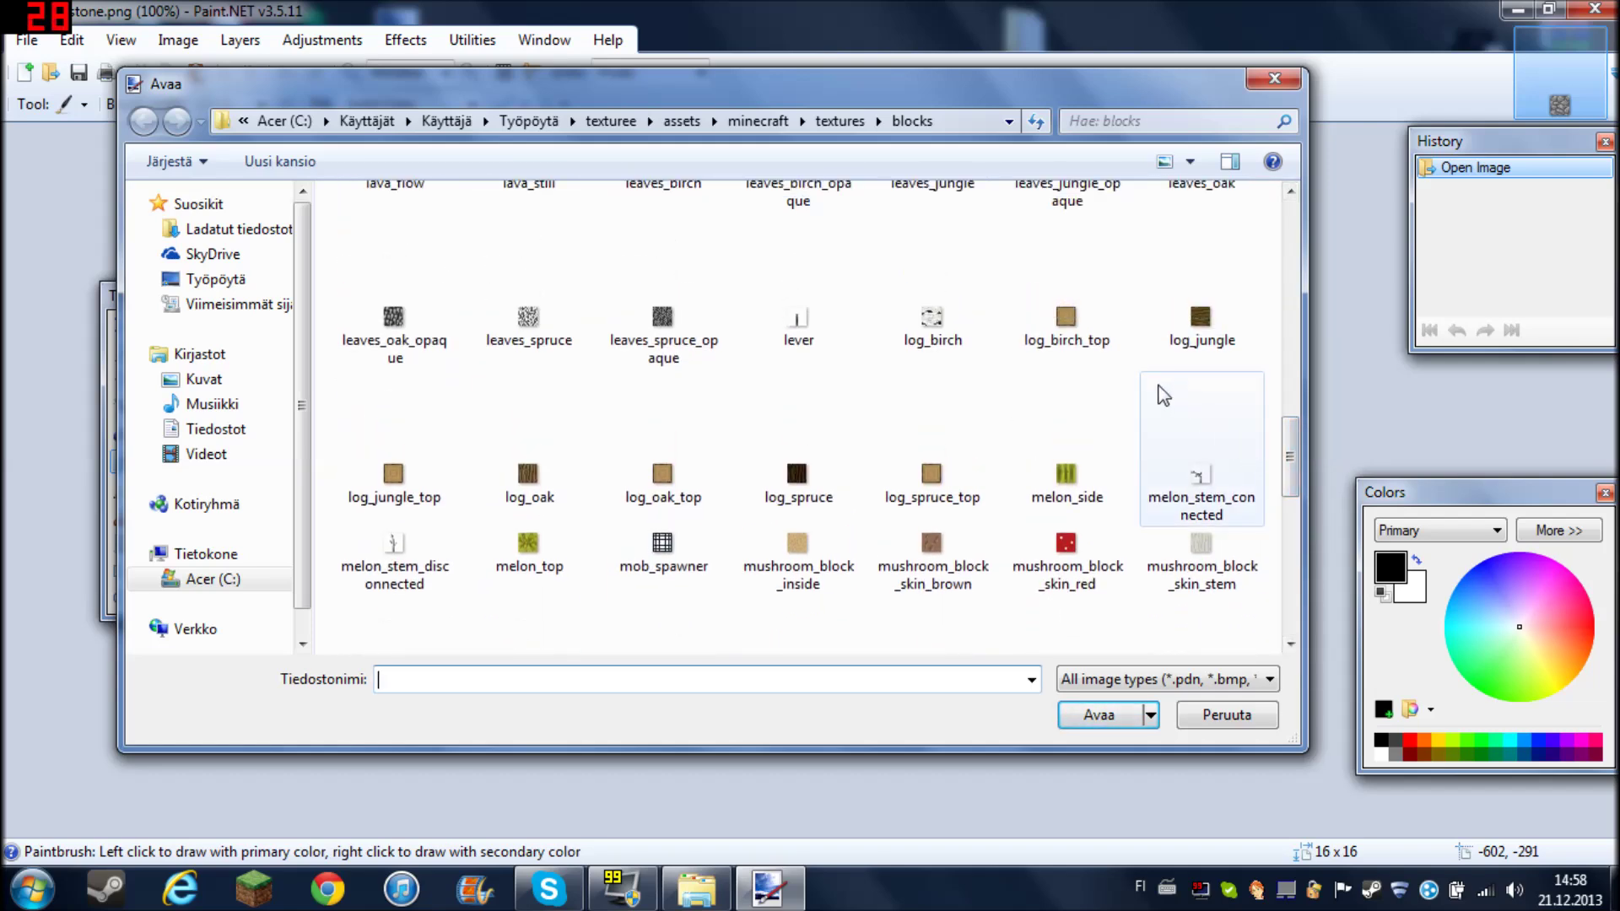
left_click(529, 456)
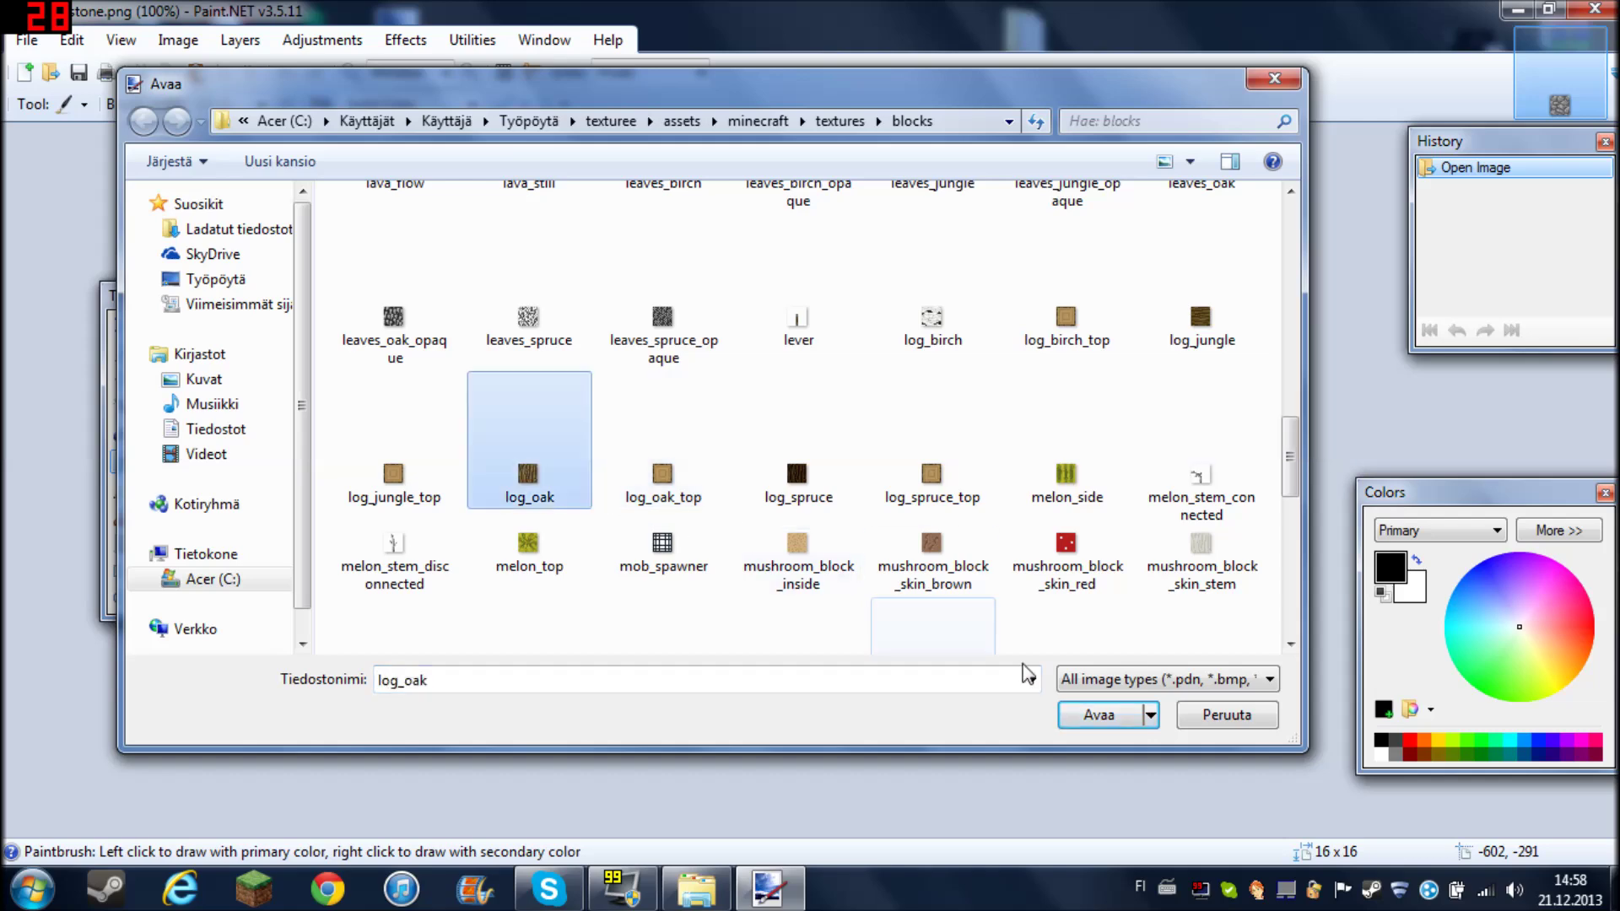
left_click(1097, 714)
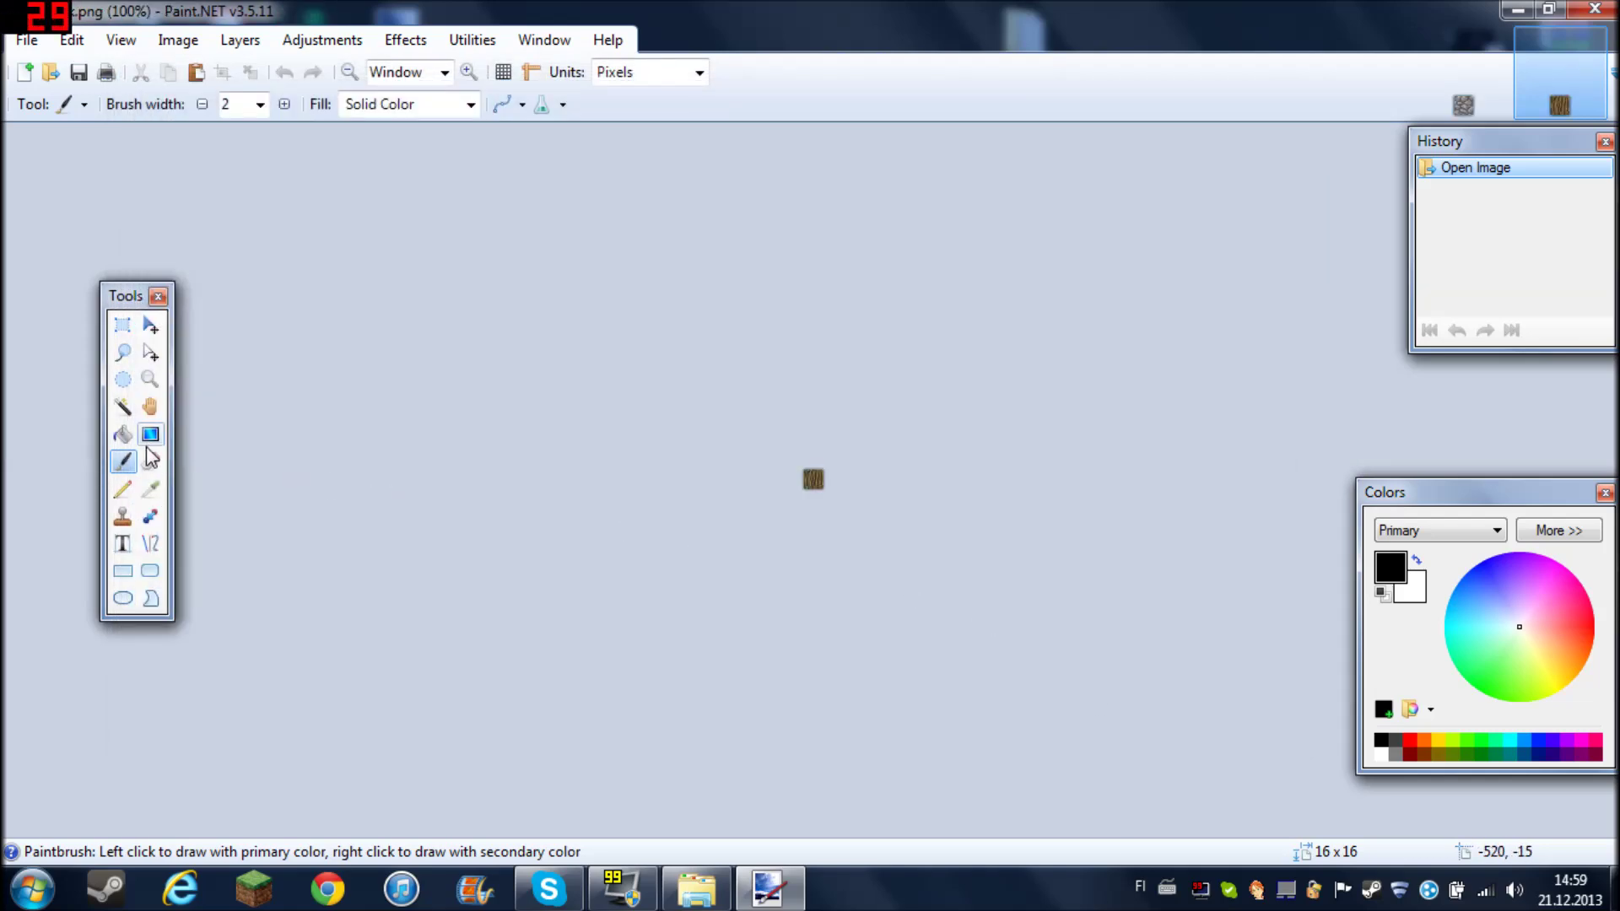
Paint over all pixels of the log_oak texture in blue with the Pencil tool.
left_click(150, 380)
left_click(756, 473)
left_click(756, 473)
left_click(825, 477)
left_click(824, 477)
left_click(825, 477)
left_click(824, 478)
left_click(824, 477)
left_click(1505, 584)
left_click_drag(1490, 598, 1487, 577)
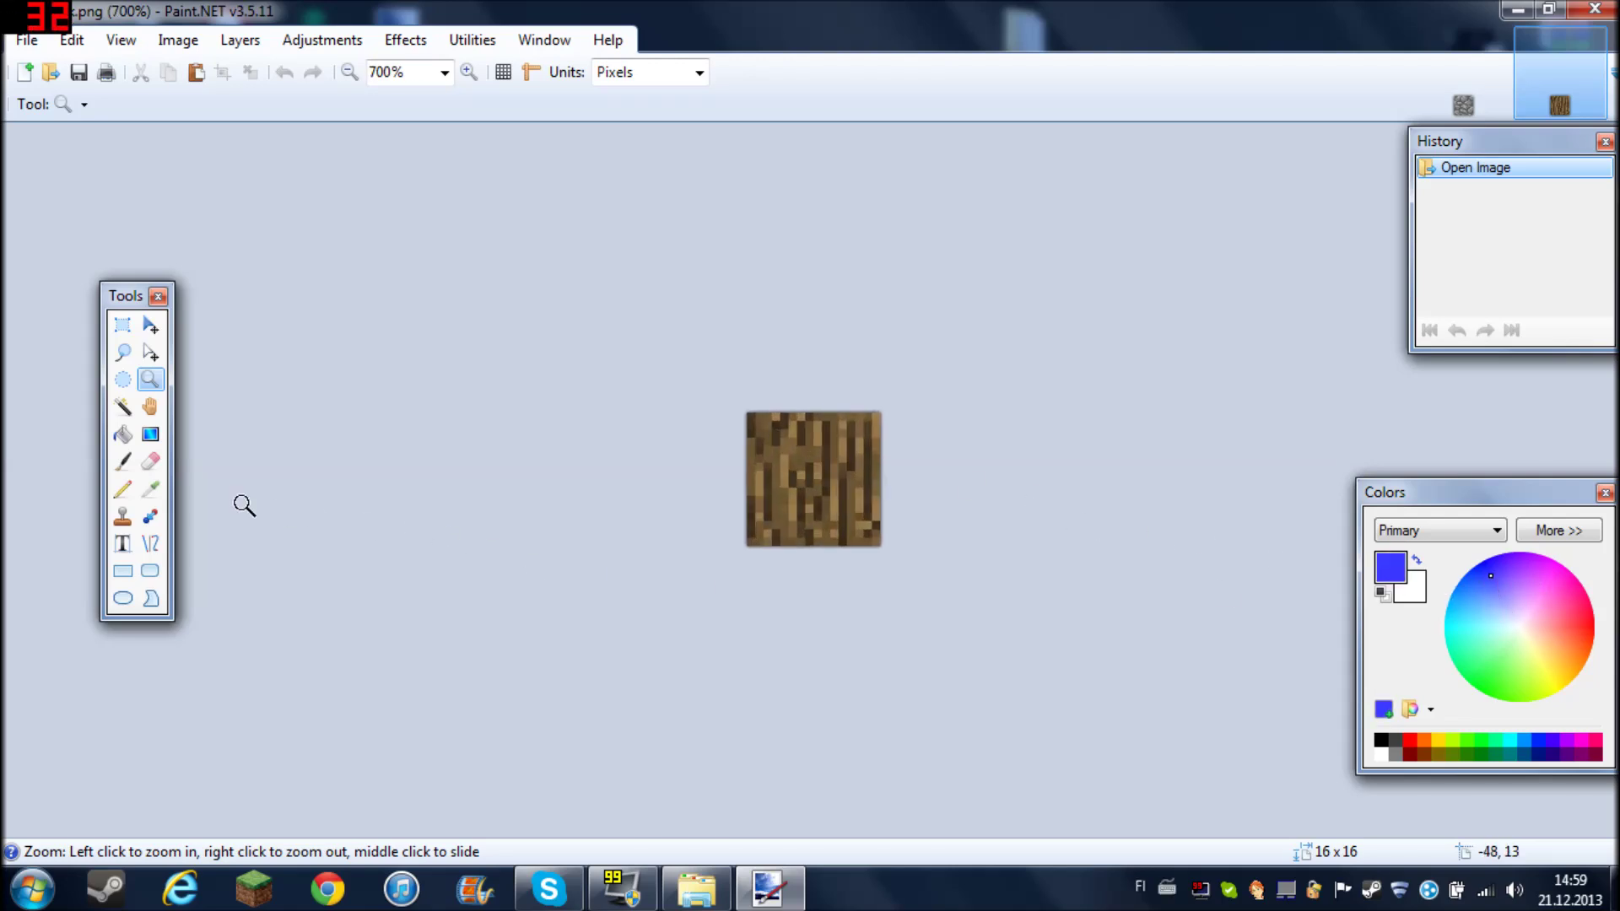
left_click(133, 493)
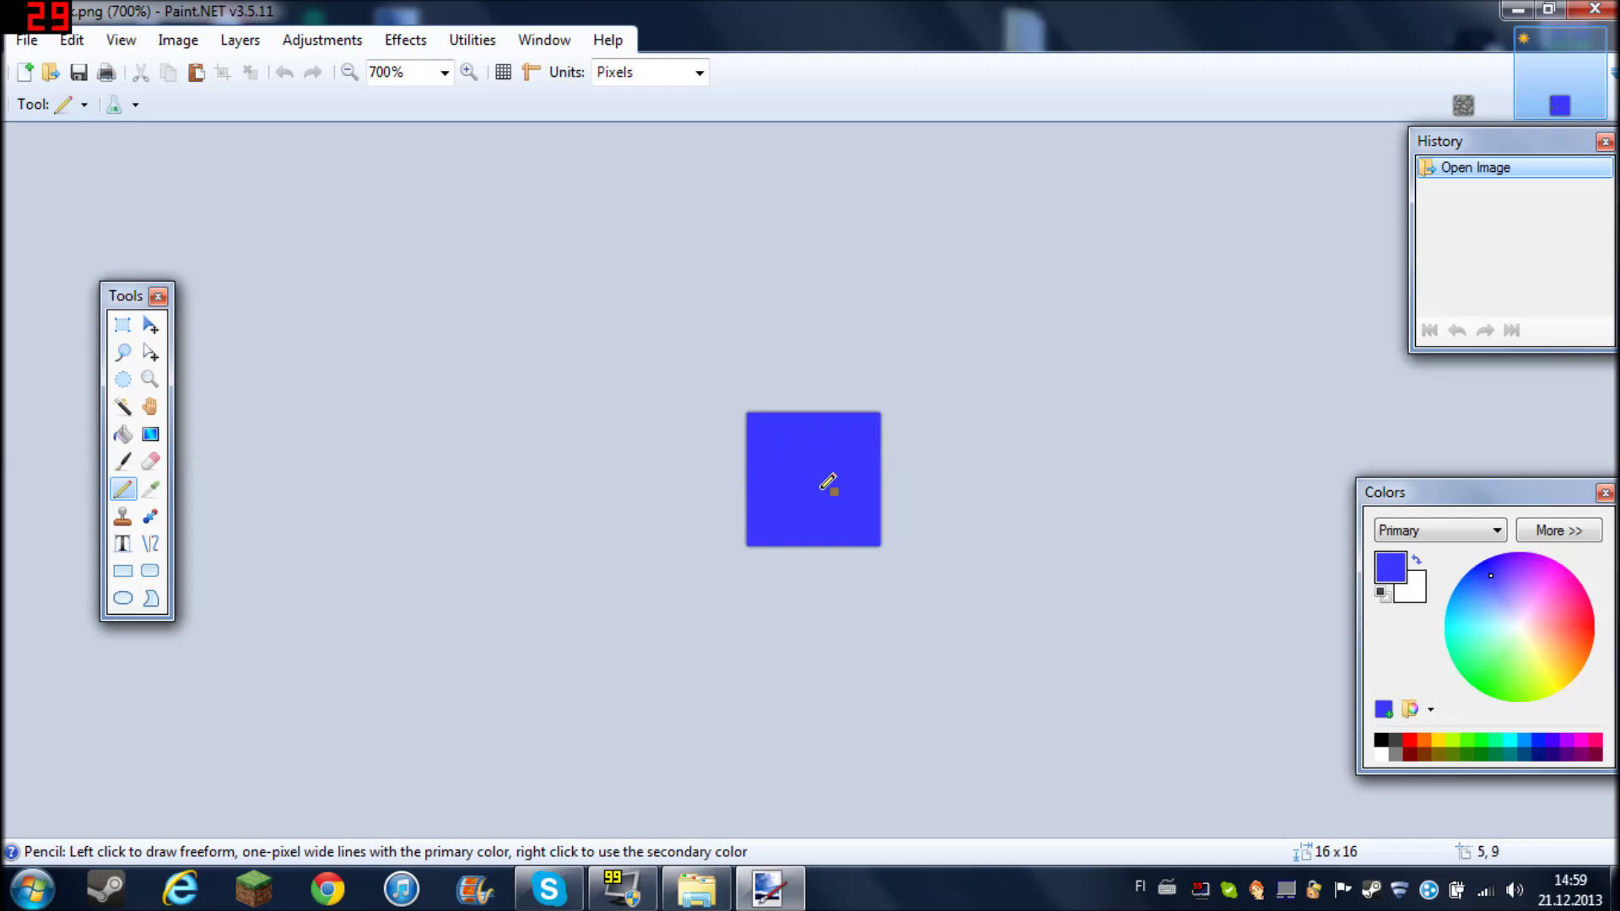
left_click(825, 470)
Save the blue texture as PNG over the existing log_oak file with auto-detected bit depth, and close Paint.NET.
left_click(71, 40)
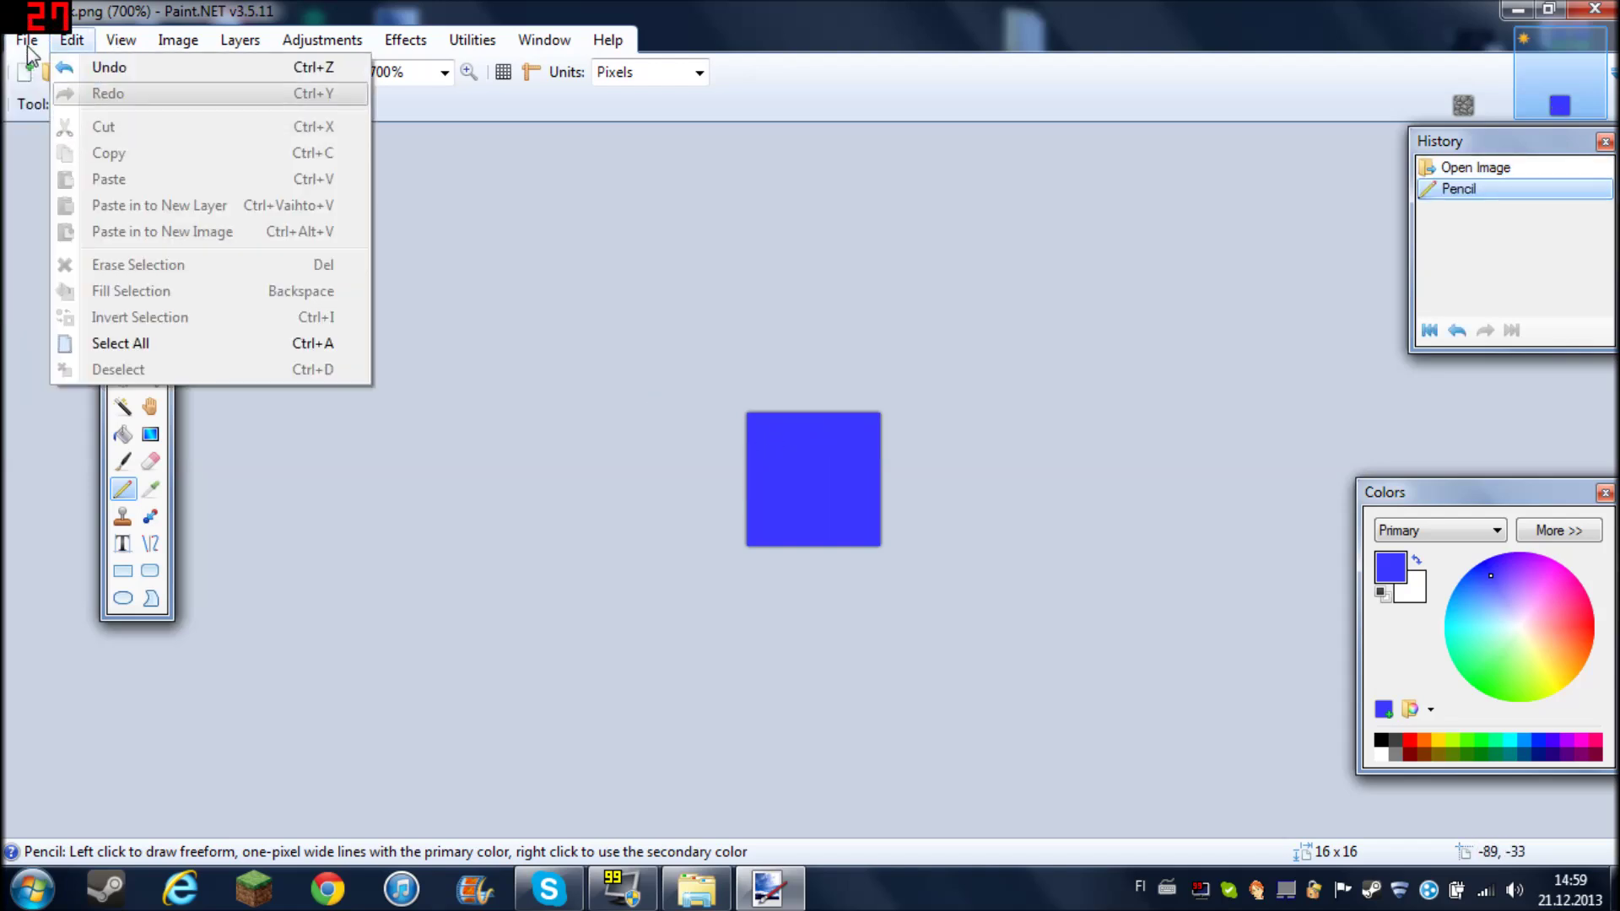
mouse_move(27, 40)
left_click(67, 232)
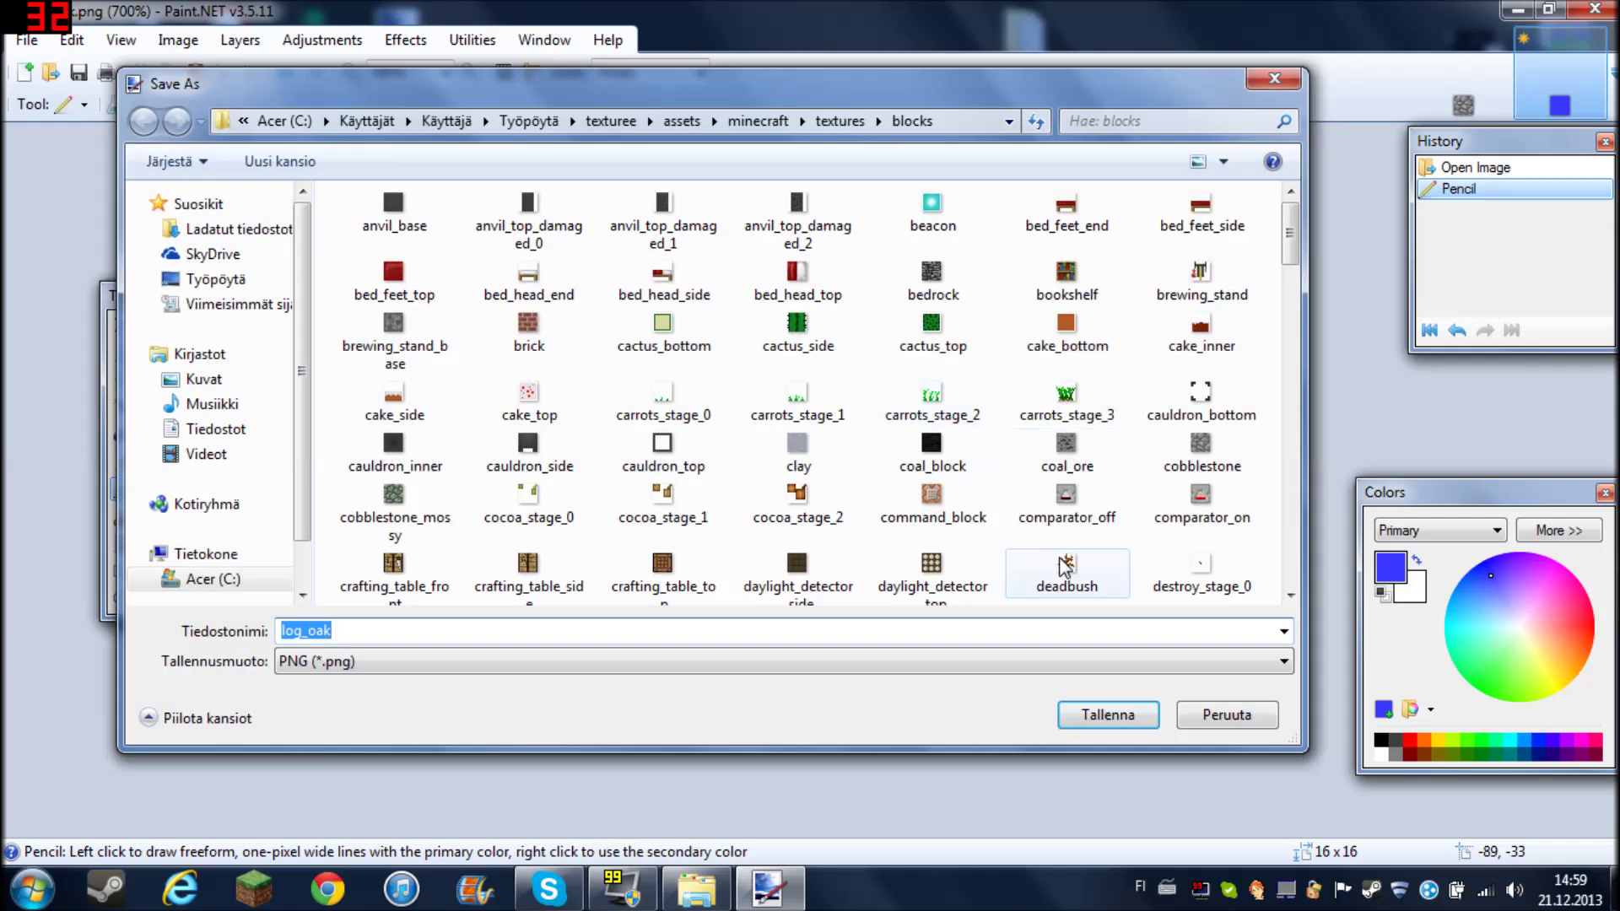
left_click(1070, 710)
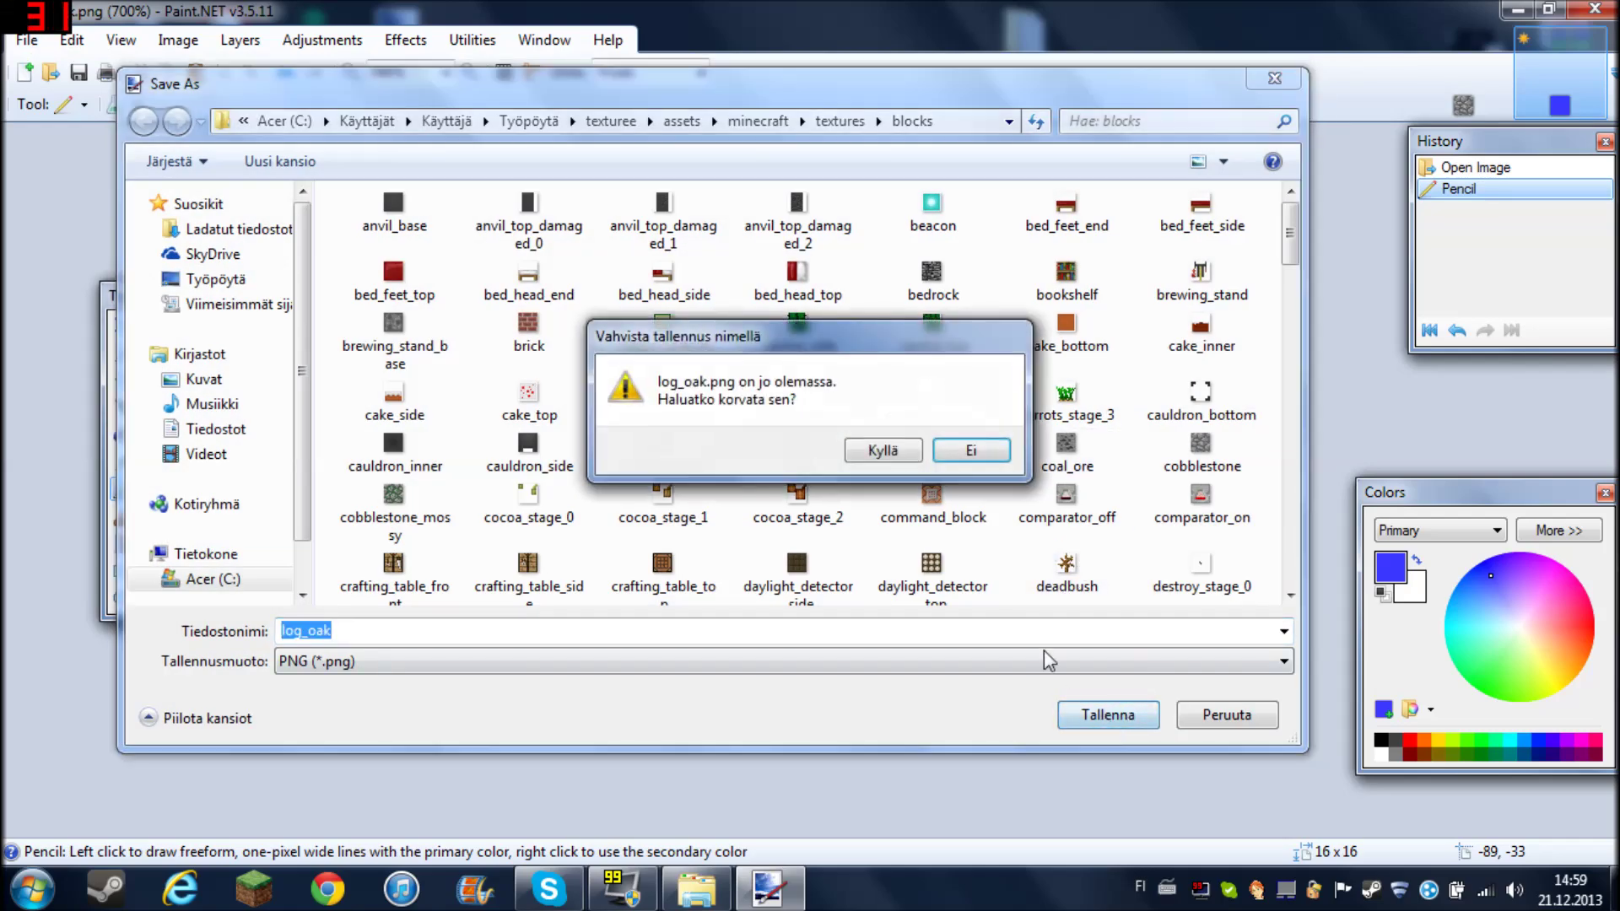
left_click(881, 459)
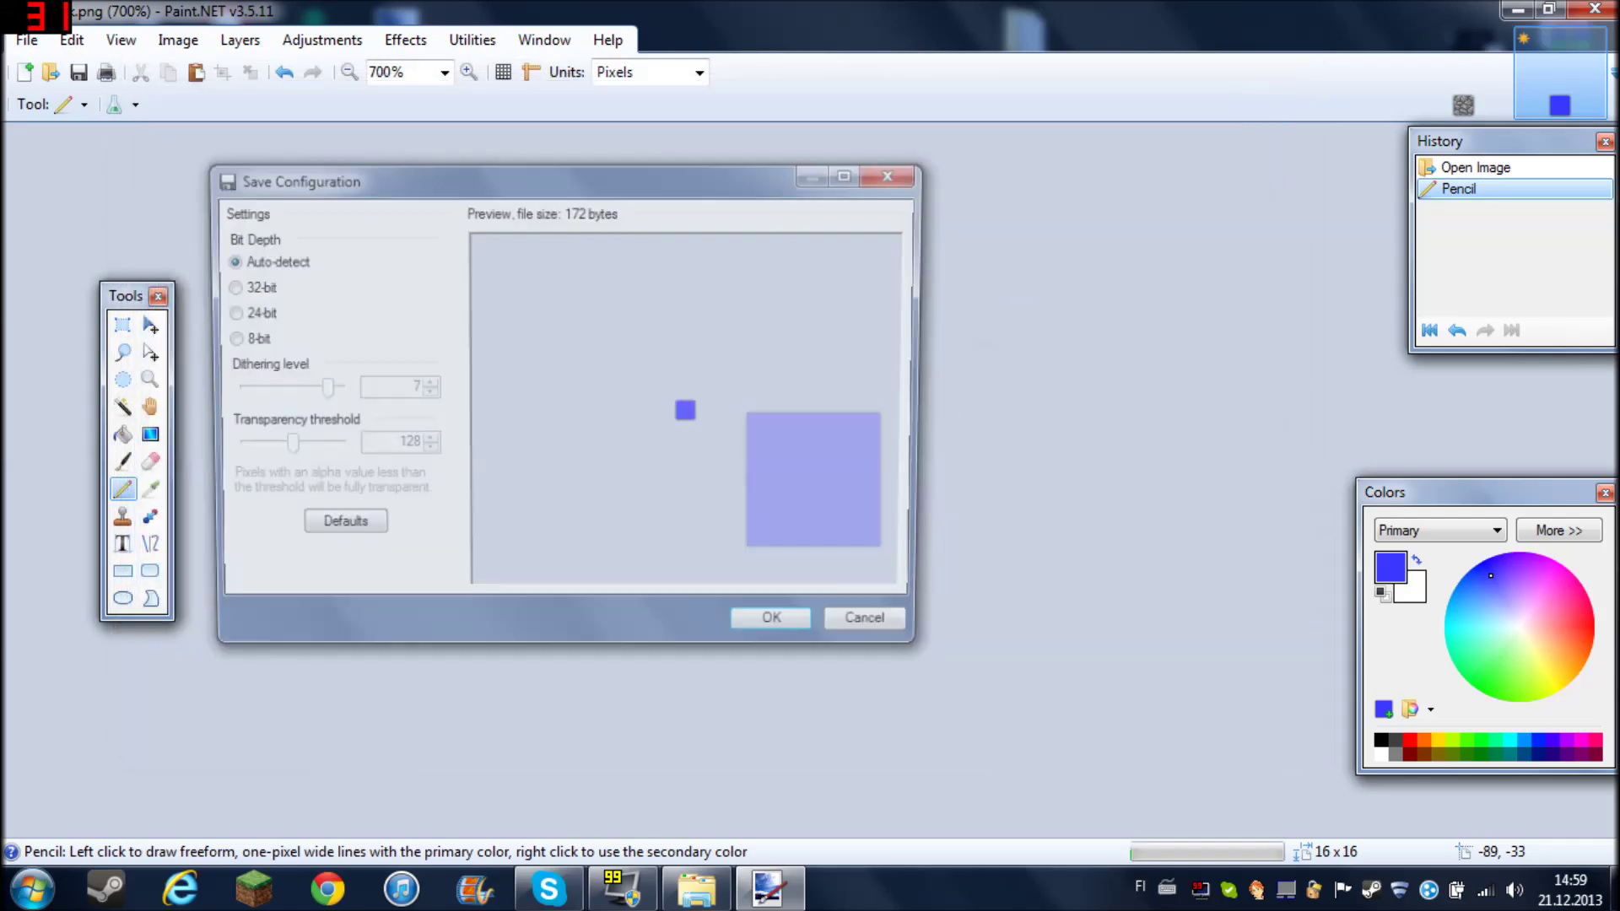
left_click(781, 631)
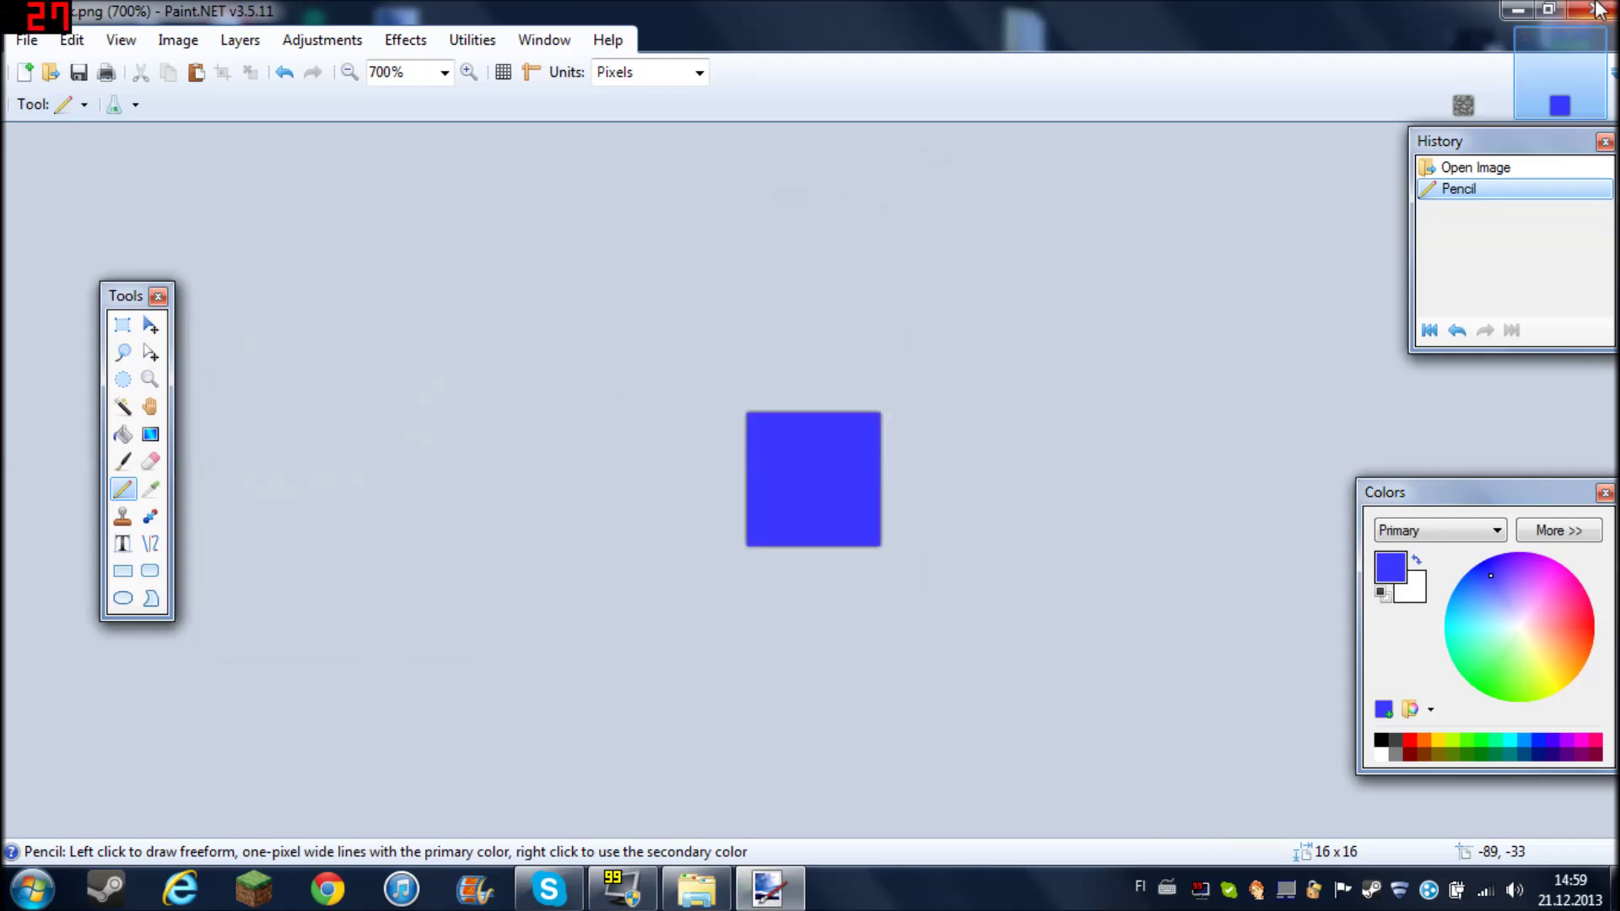
key("alt+F4")
Add the assets folder and pack.mcmeta from the texturee folder to the Default Resource Pack ZIP archive.
double_click(1051, 54)
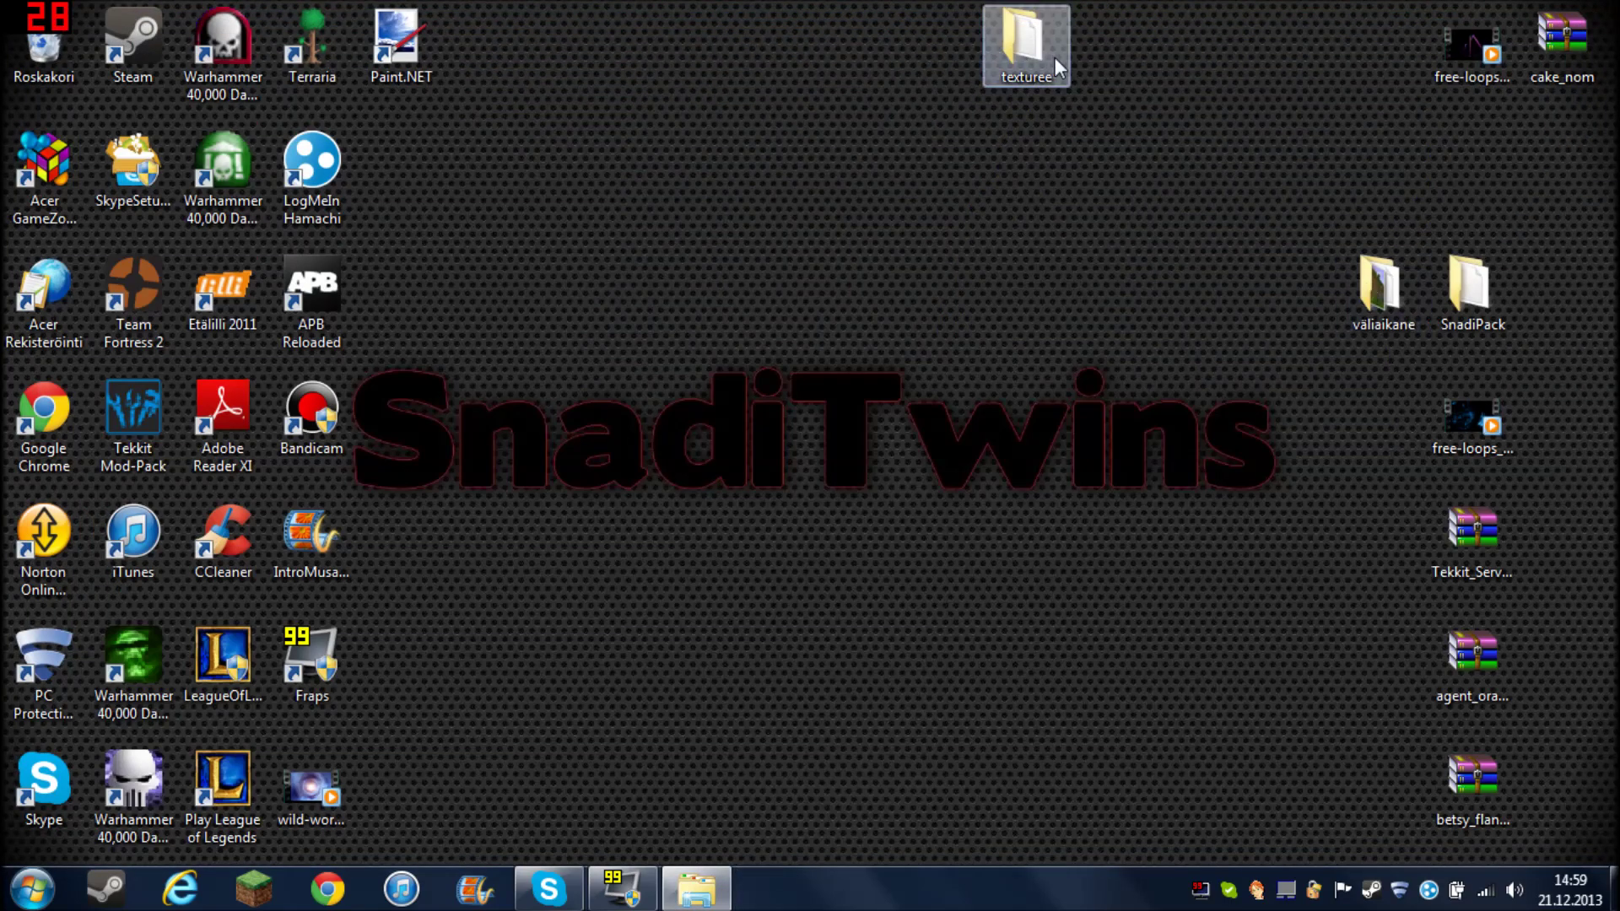
left_click_drag(655, 275, 652, 291)
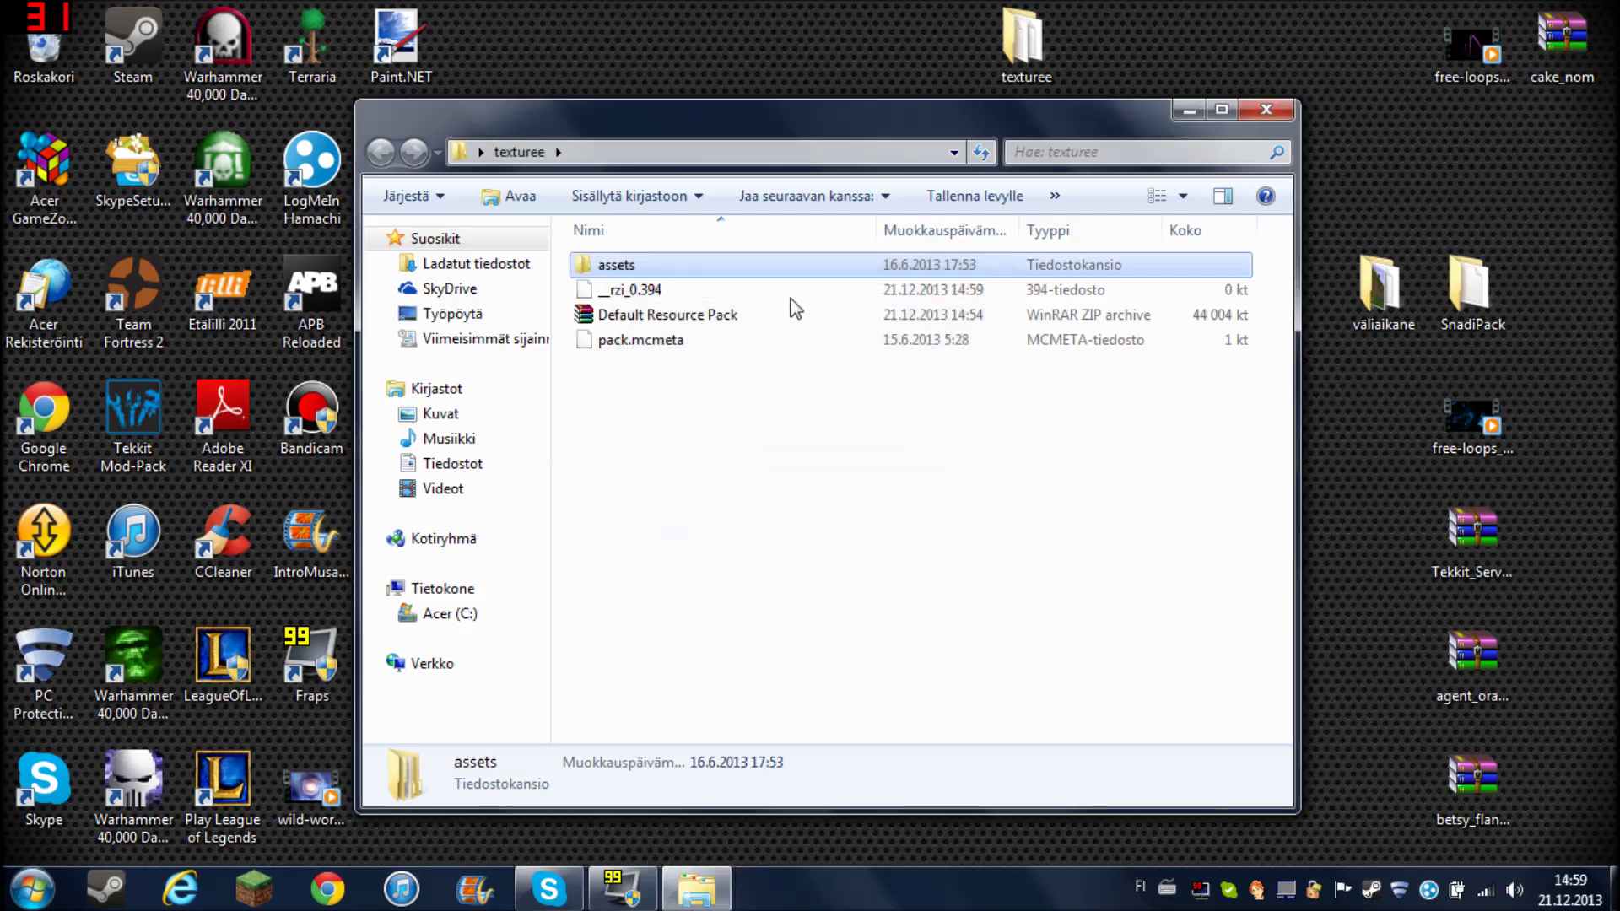
left_click_drag(654, 323, 684, 289)
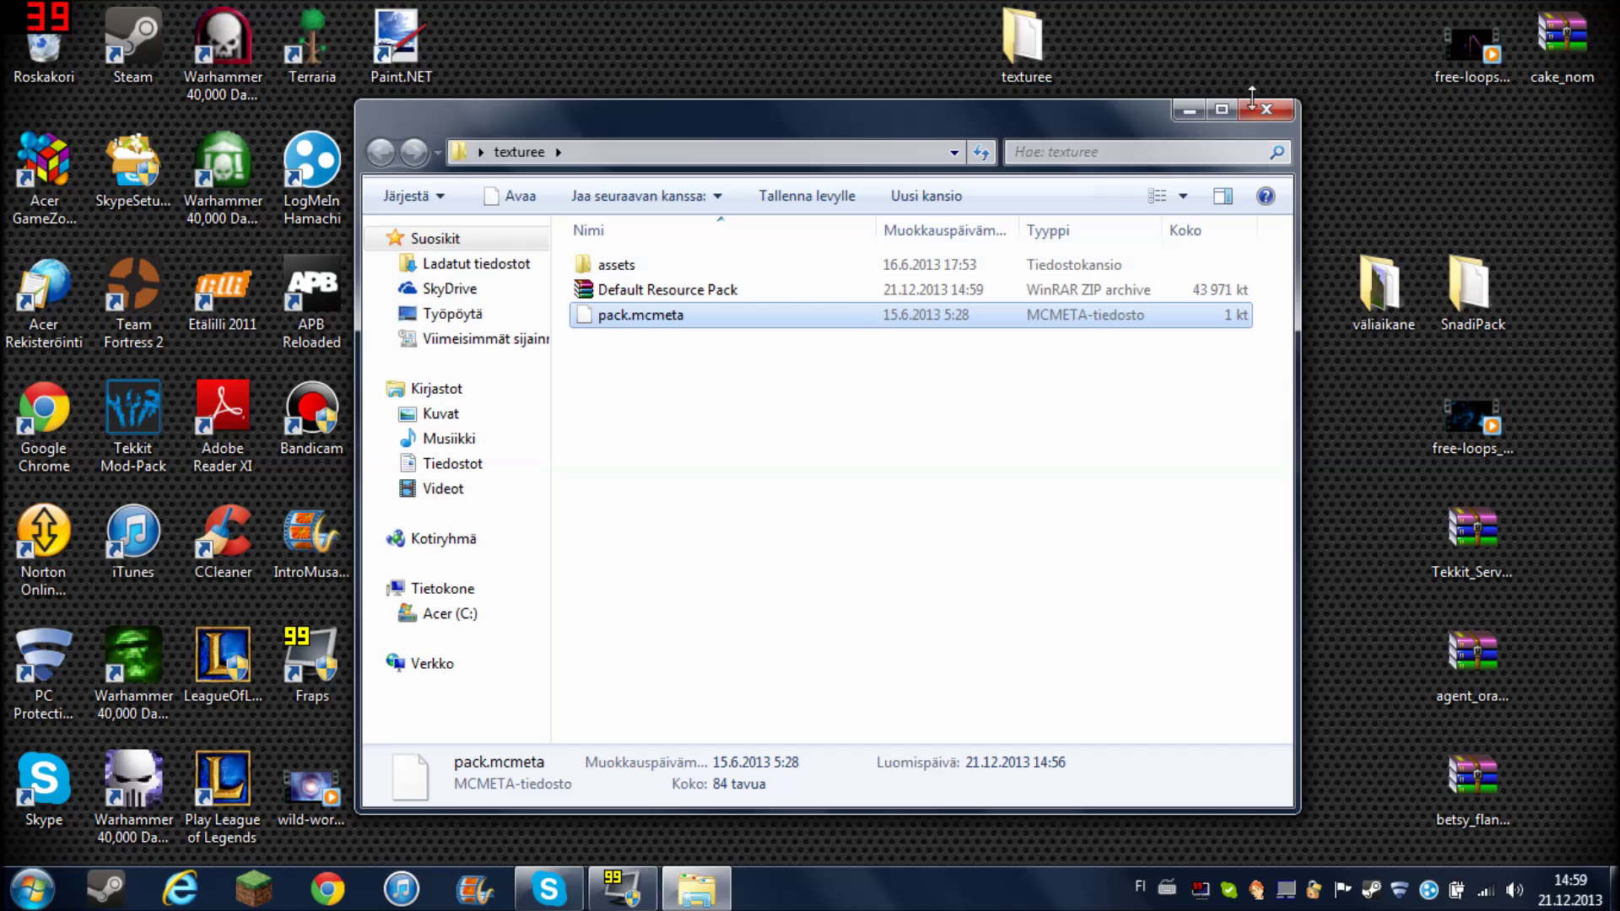
Rename the Default Resource Pack archive in the texturee folder as sinistäoakkia.
double_click(681, 291)
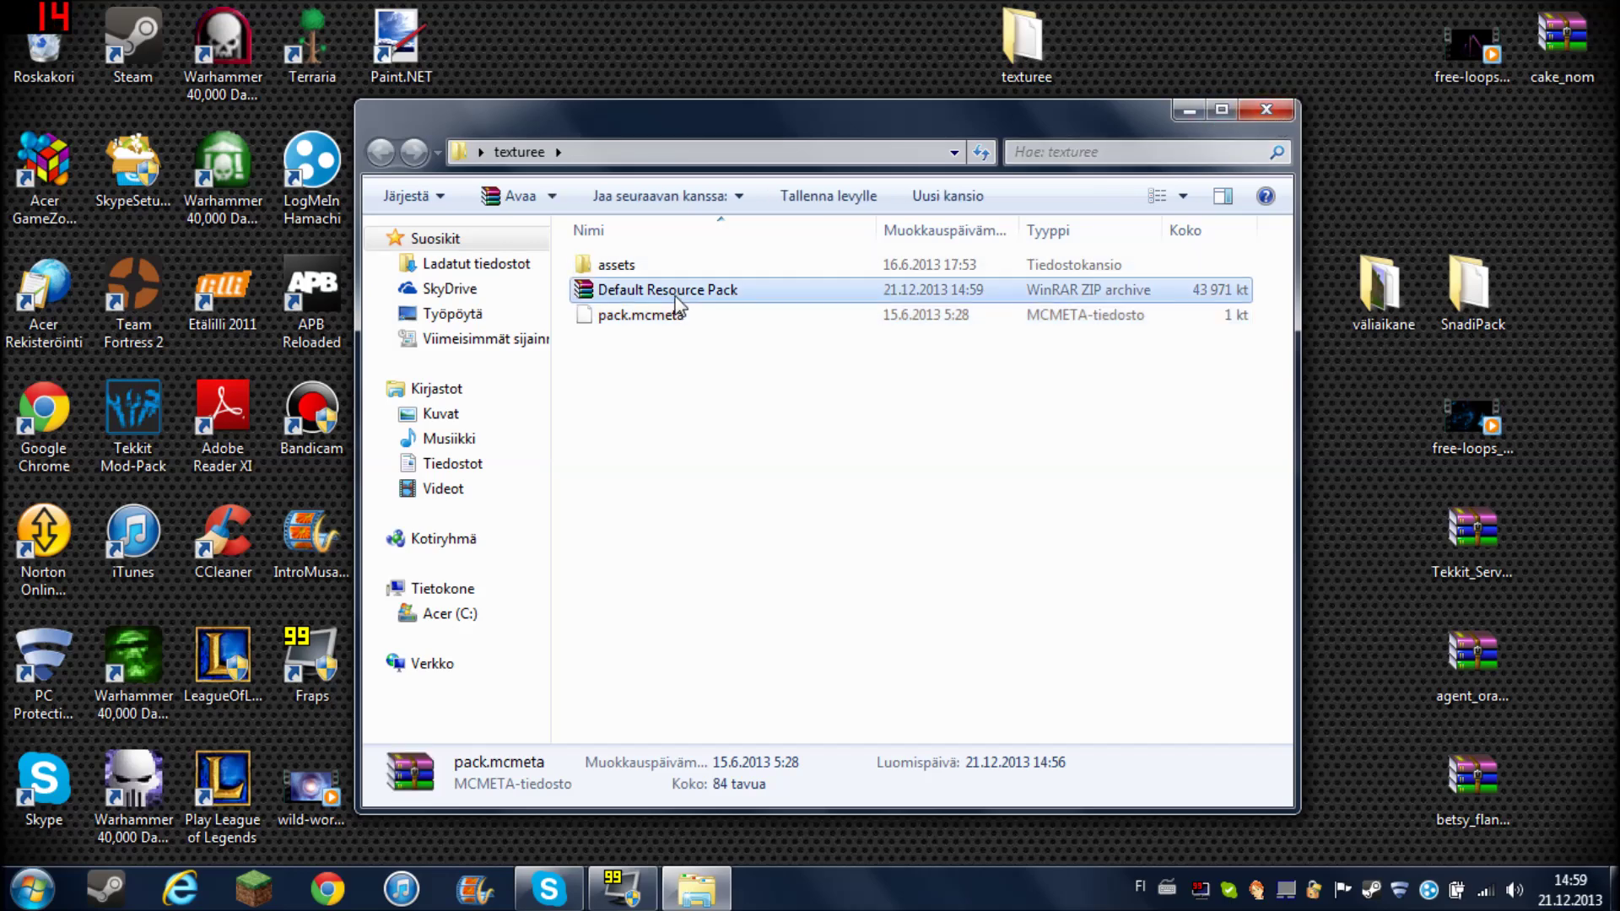
right_click(622, 293)
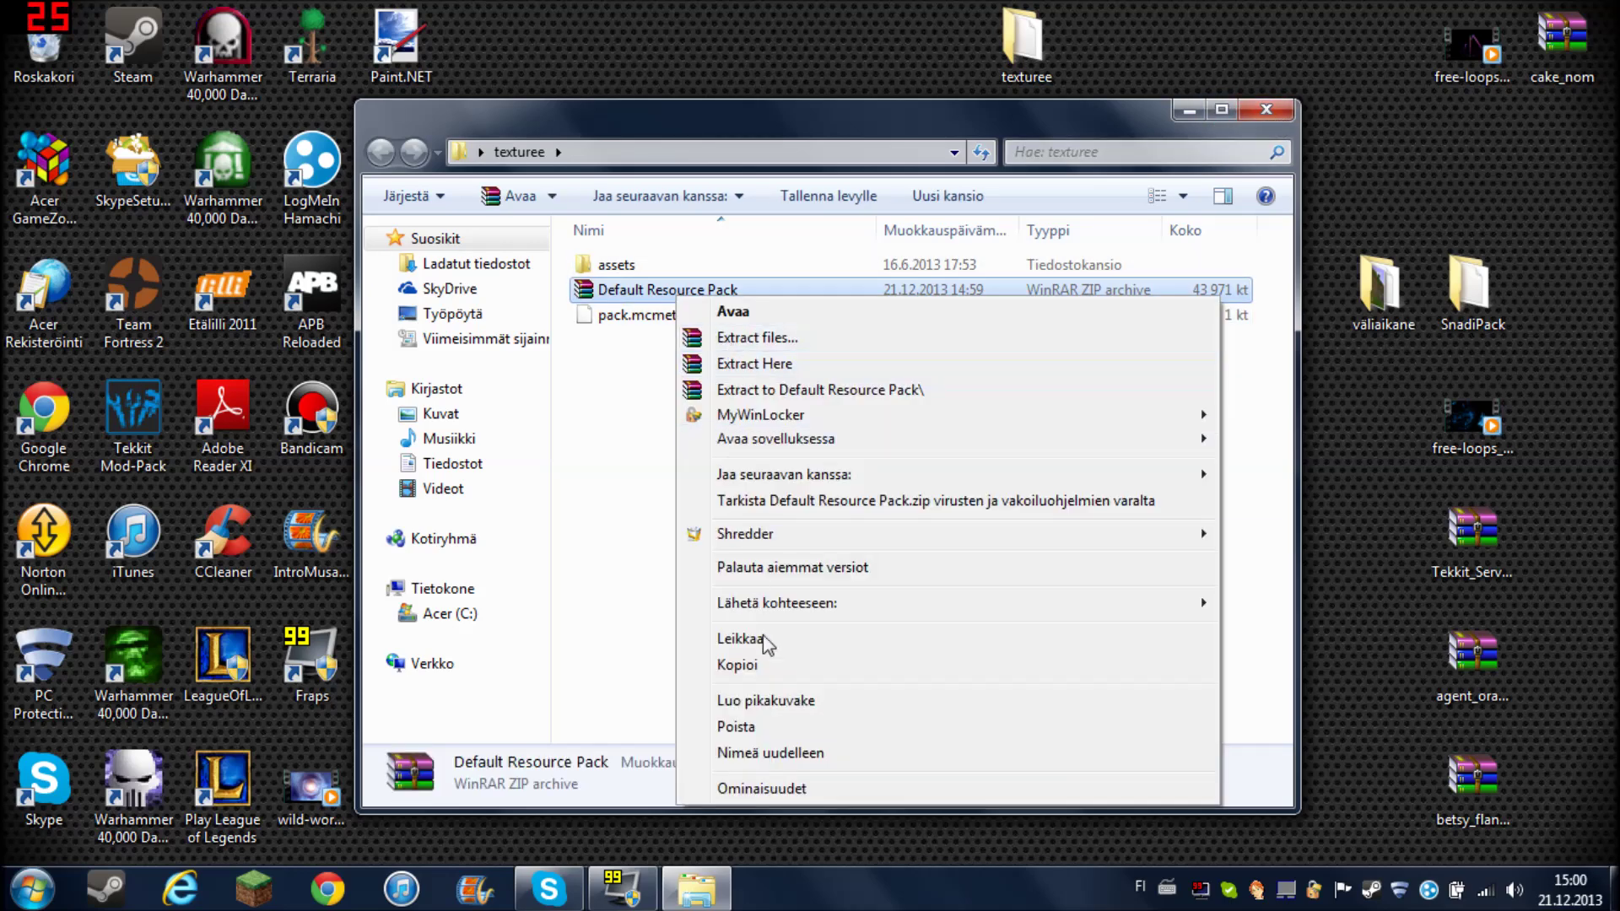
left_click(763, 756)
key("BackSpace")
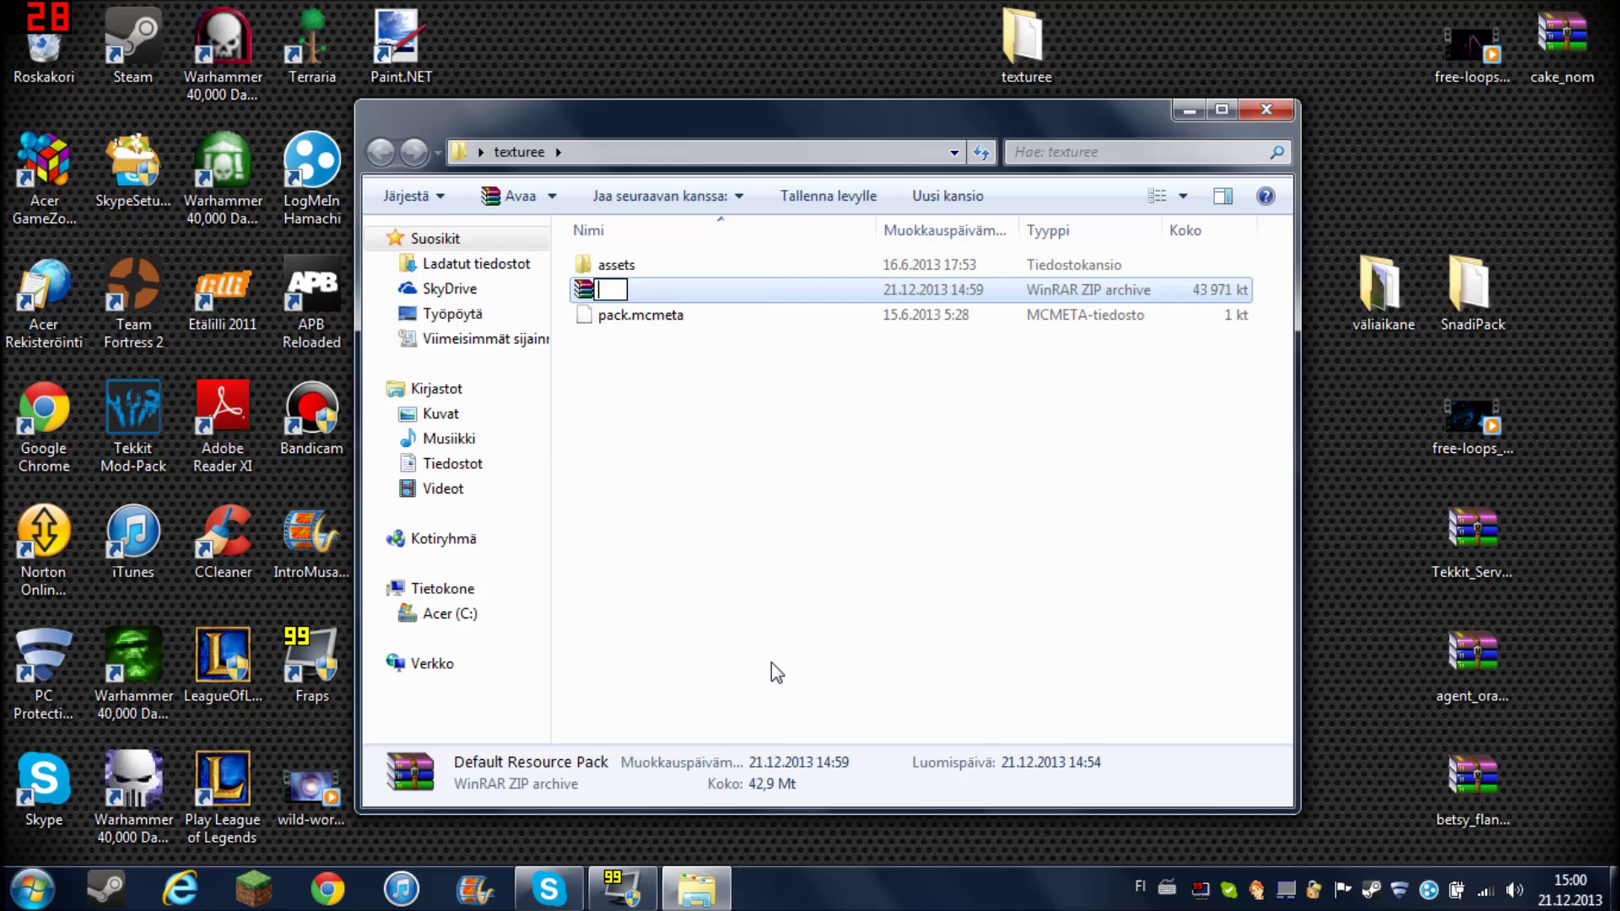
type("sinistäoakkia")
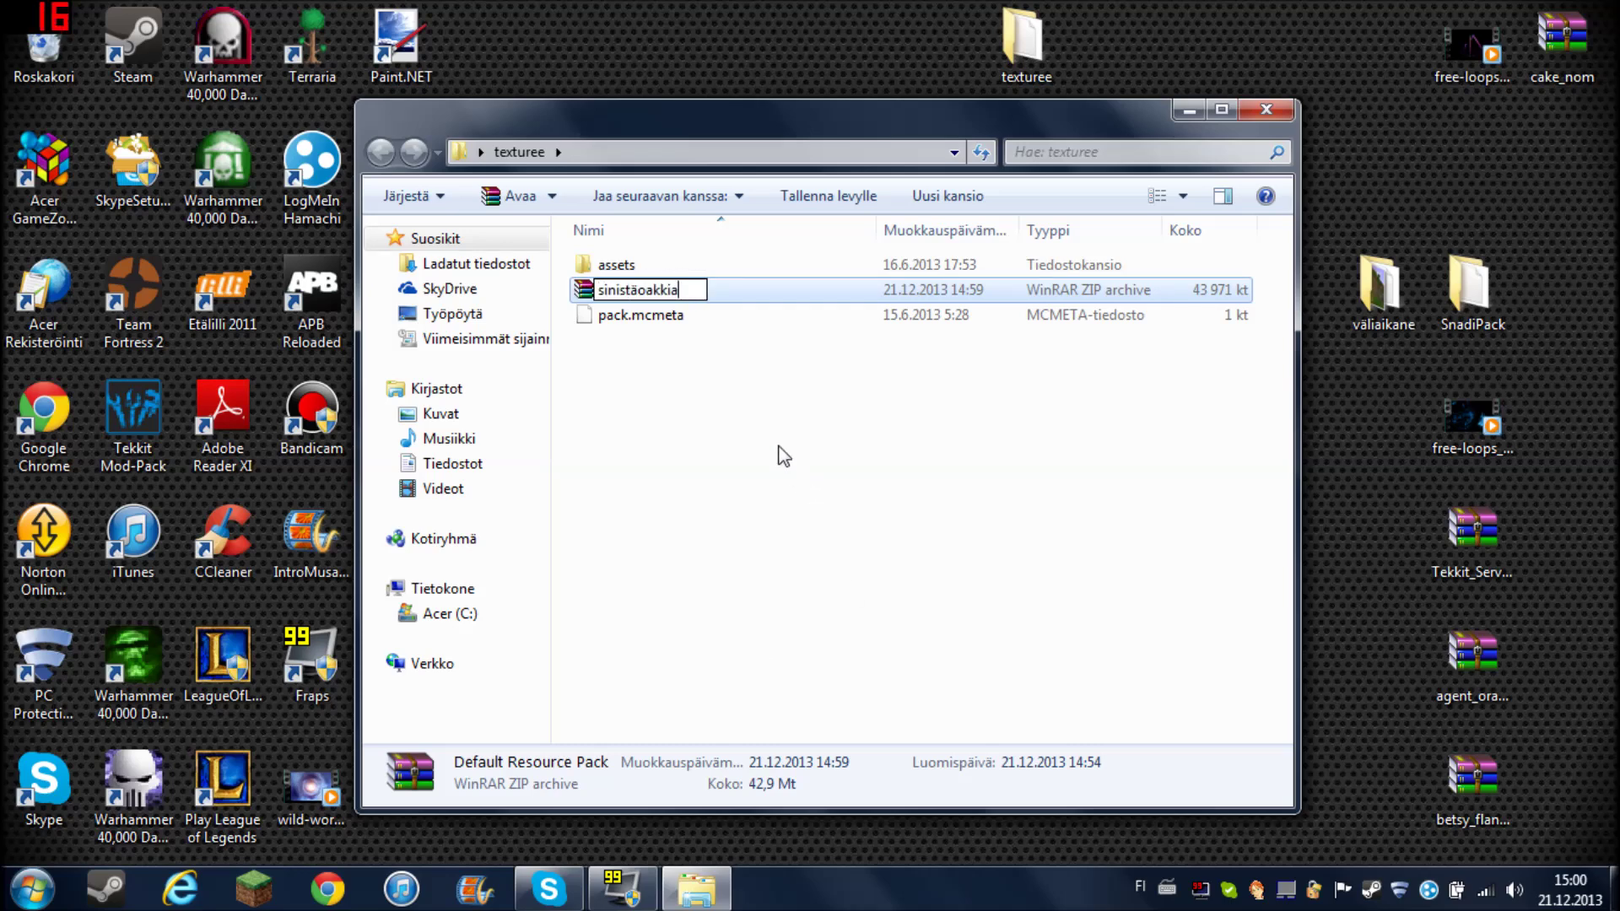
key("Return")
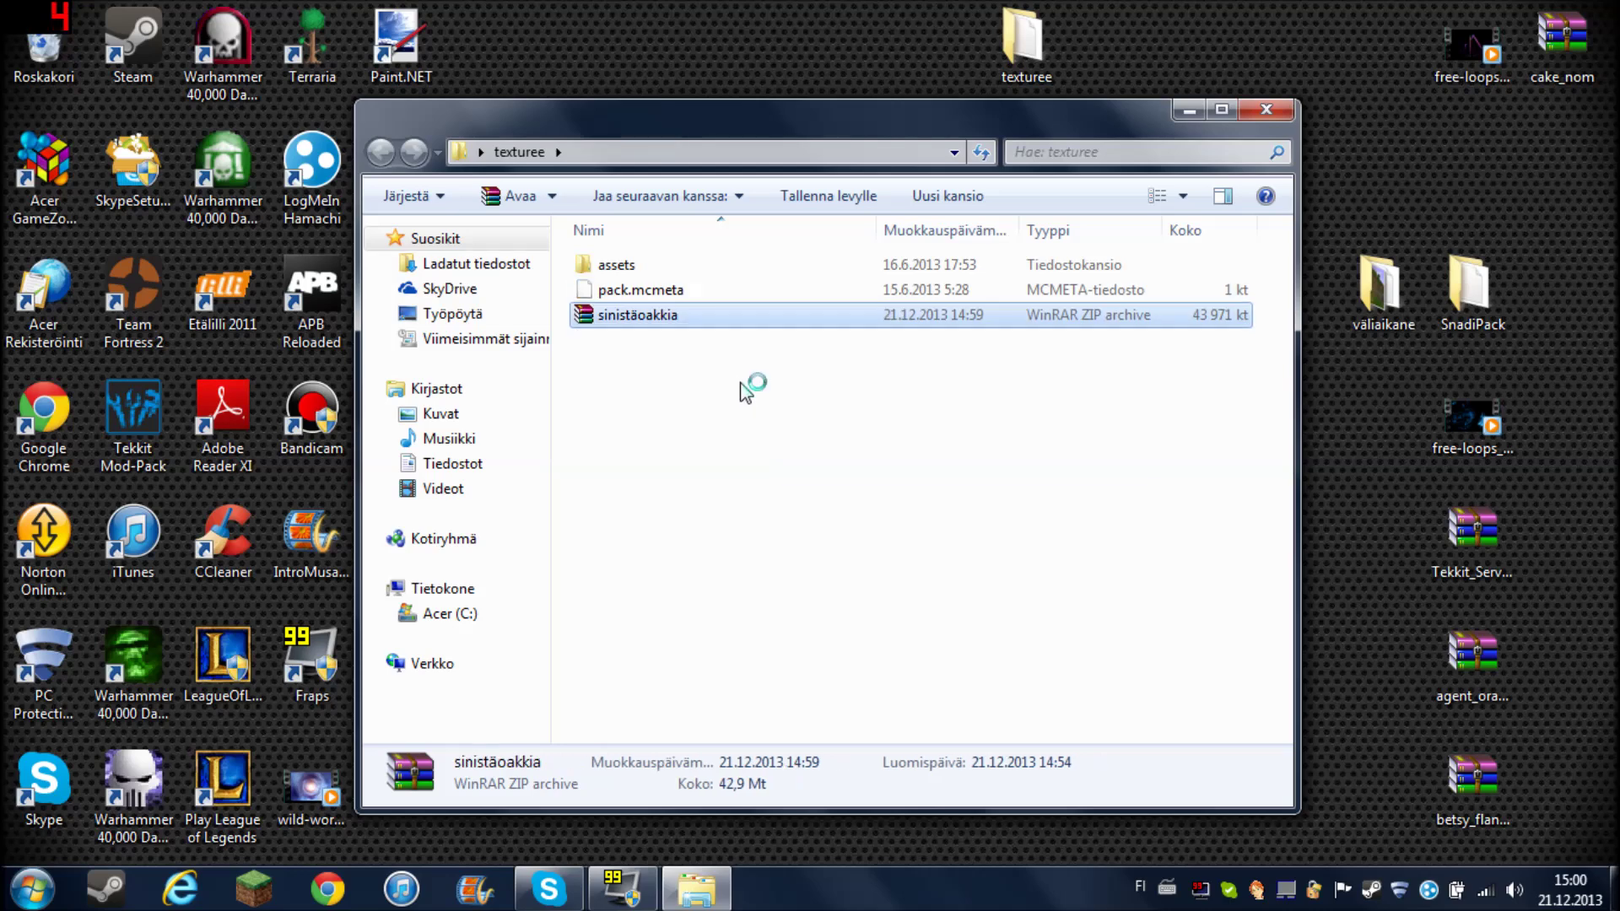
Go to the %appdata% location and open the resourcepacks folder inside .minecraft.
left_click(19, 898)
type("%a")
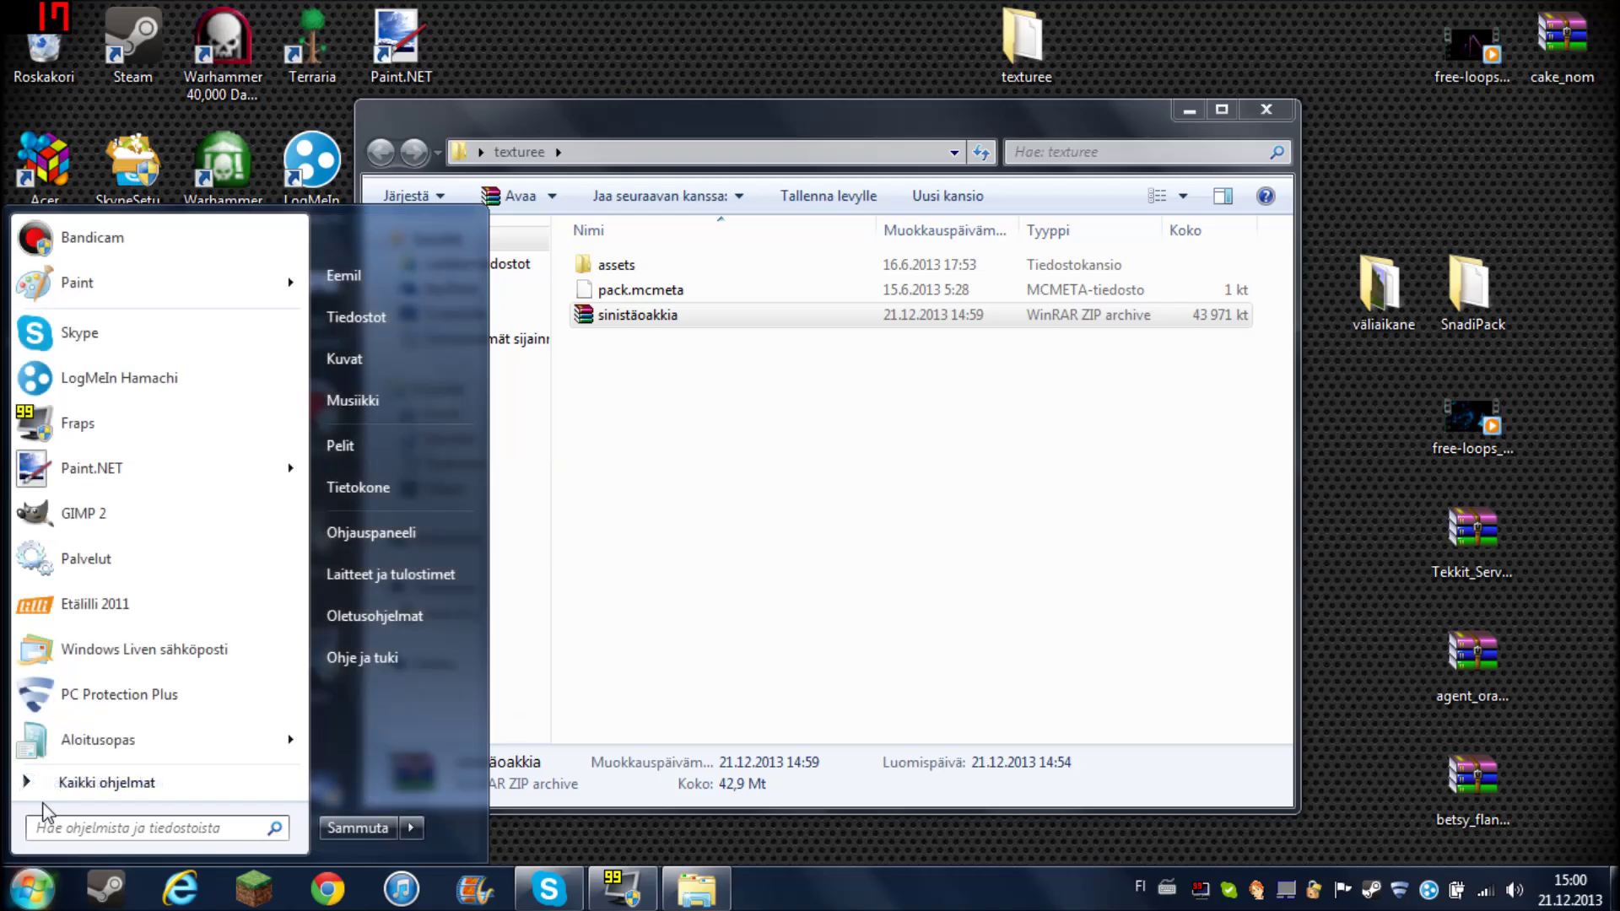
type("ppdata%")
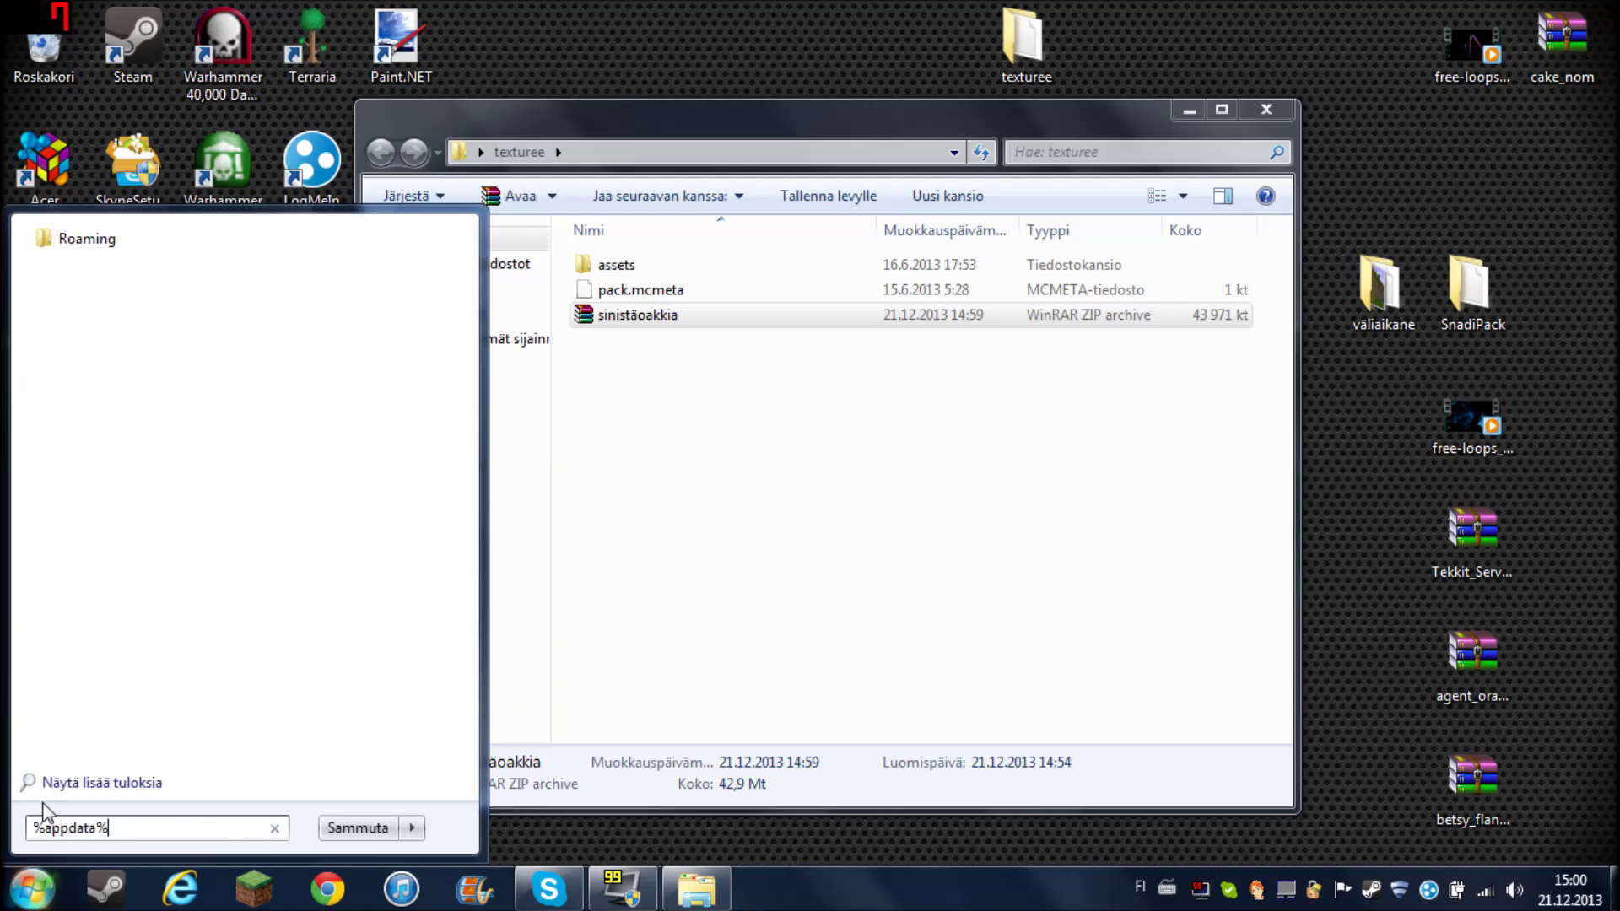
key("Return")
double_click(719, 294)
double_click(710, 295)
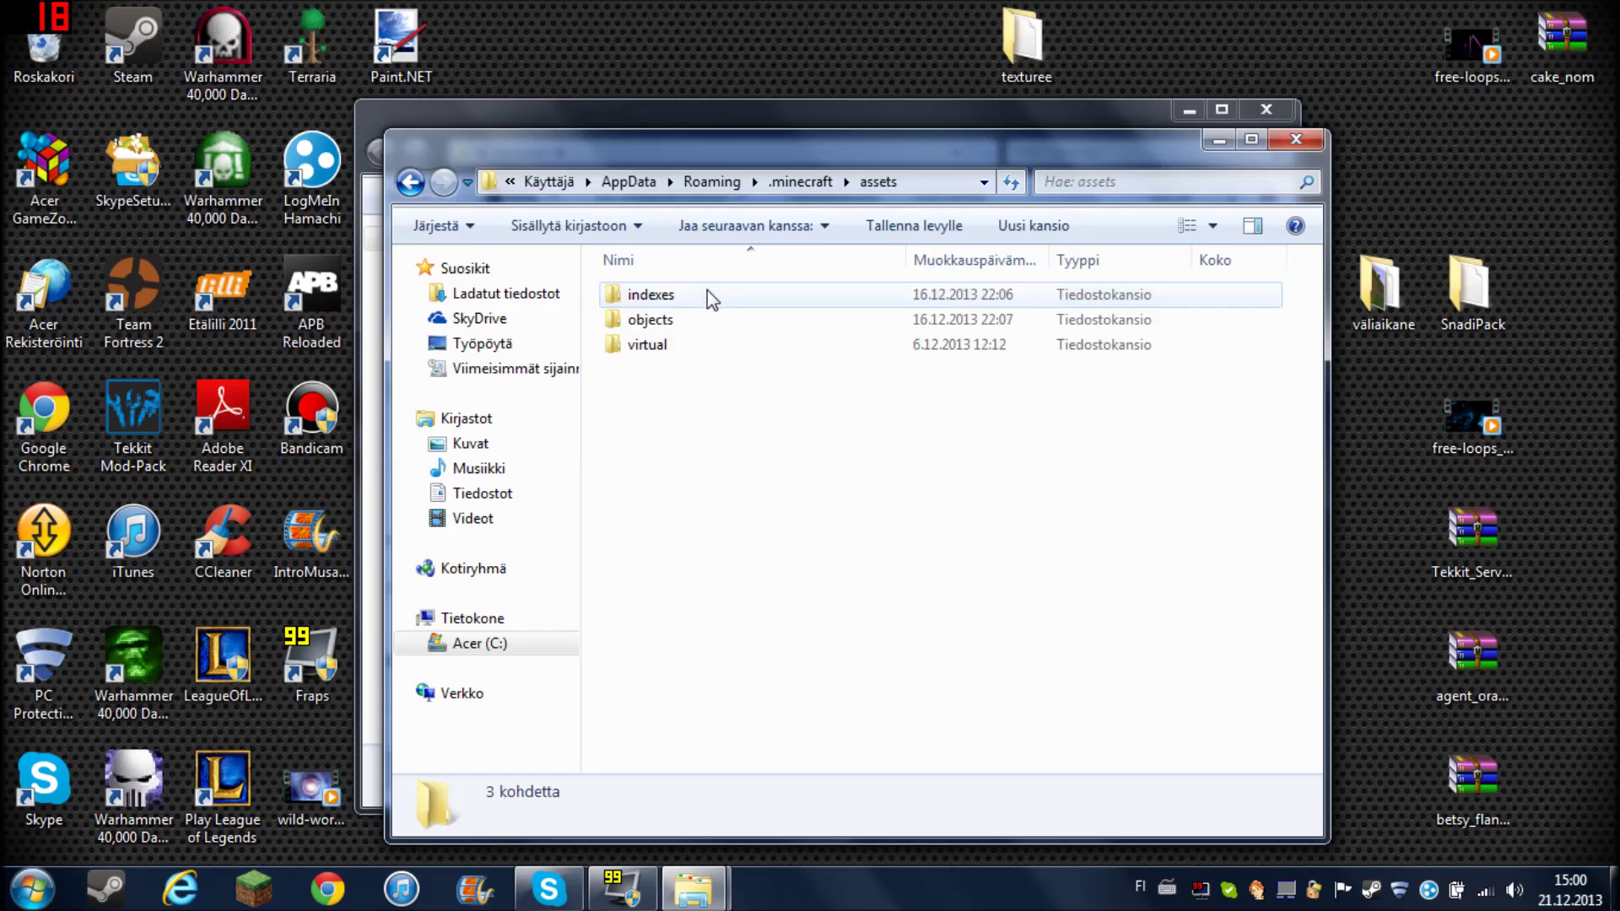
key("BackSpace")
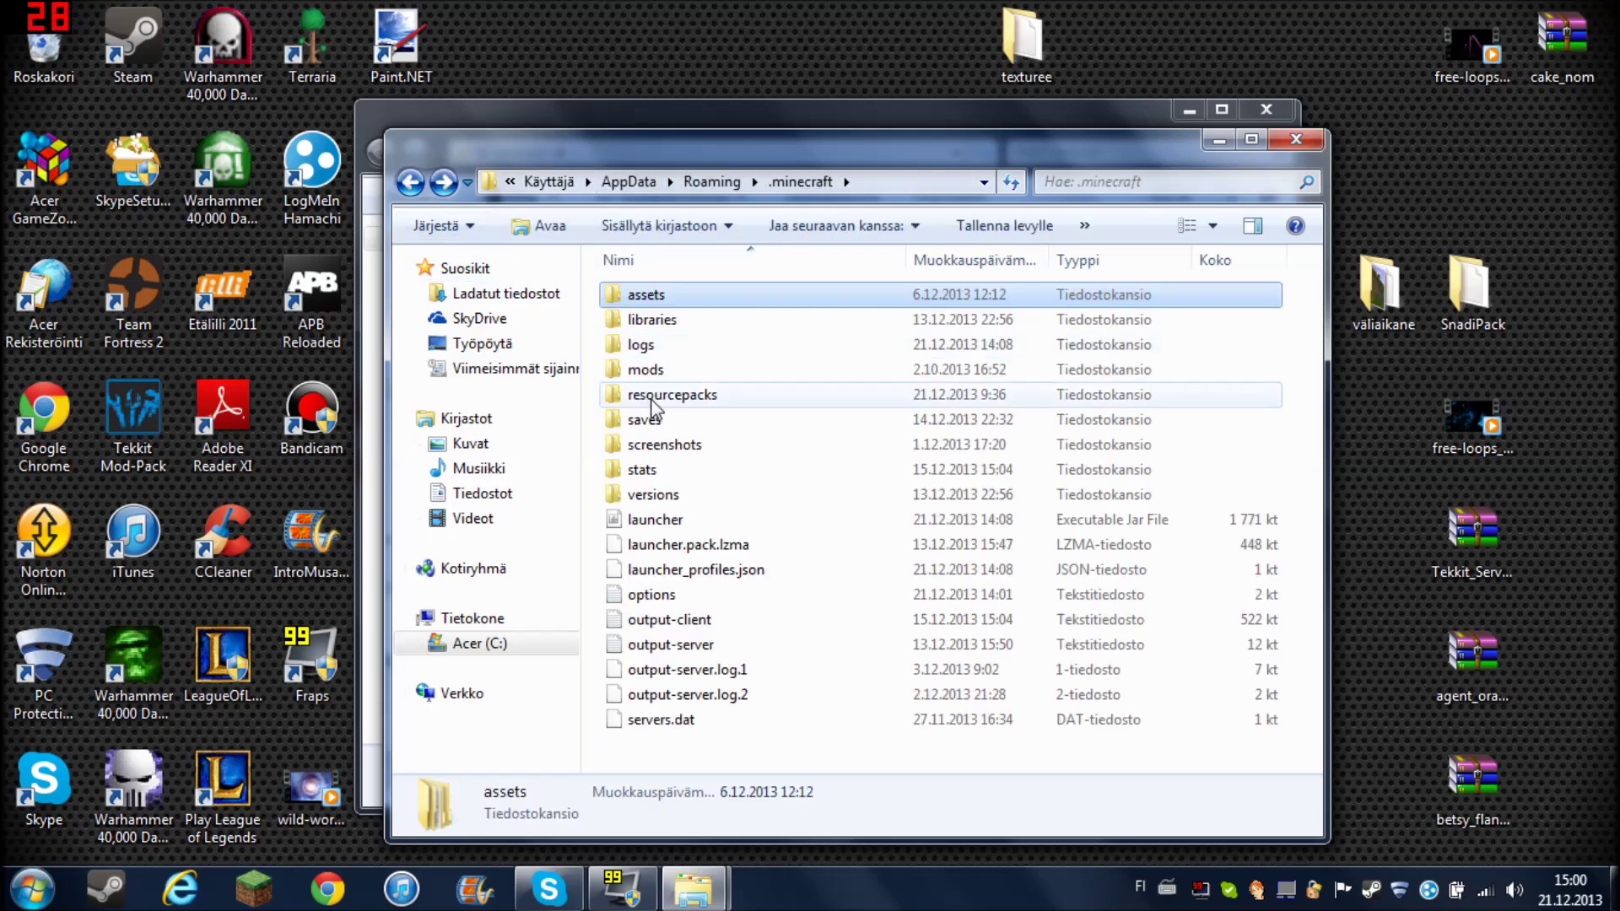
double_click(641, 394)
Move the sinistäoakkia archive from the texturee folder into resourcepacks, and close both folder windows.
left_click_drag(750, 145, 691, 393)
left_click_drag(637, 315, 626, 609)
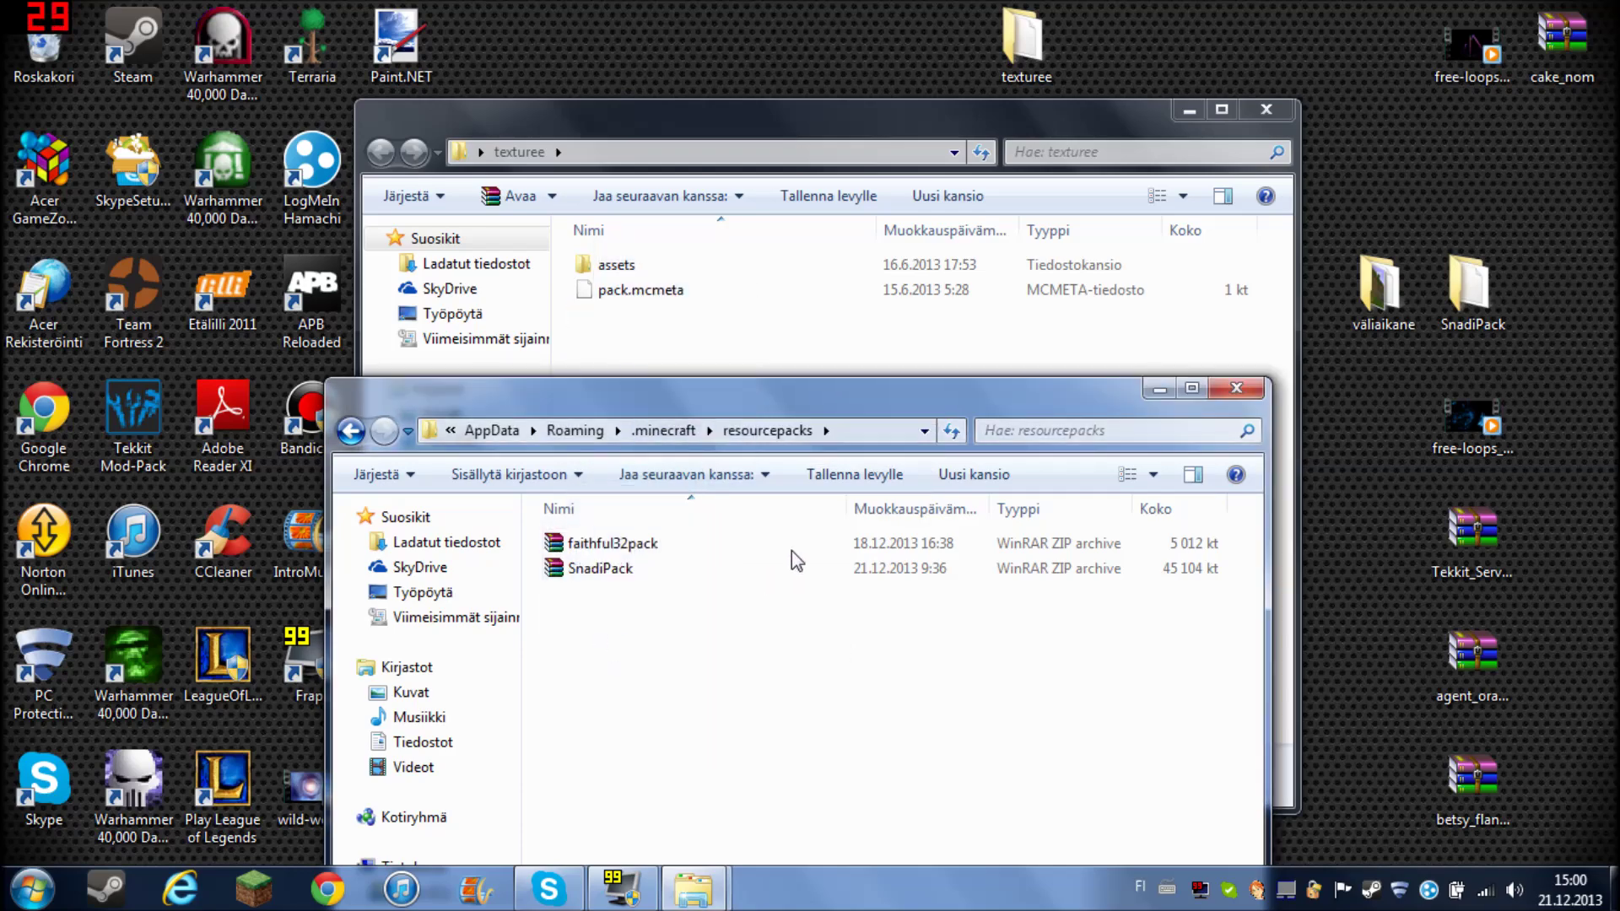
left_click(1236, 391)
left_click(1263, 110)
Switch to Minecraft by launching it, allowing the unverified program to run, and maximize the game window.
left_click(276, 901)
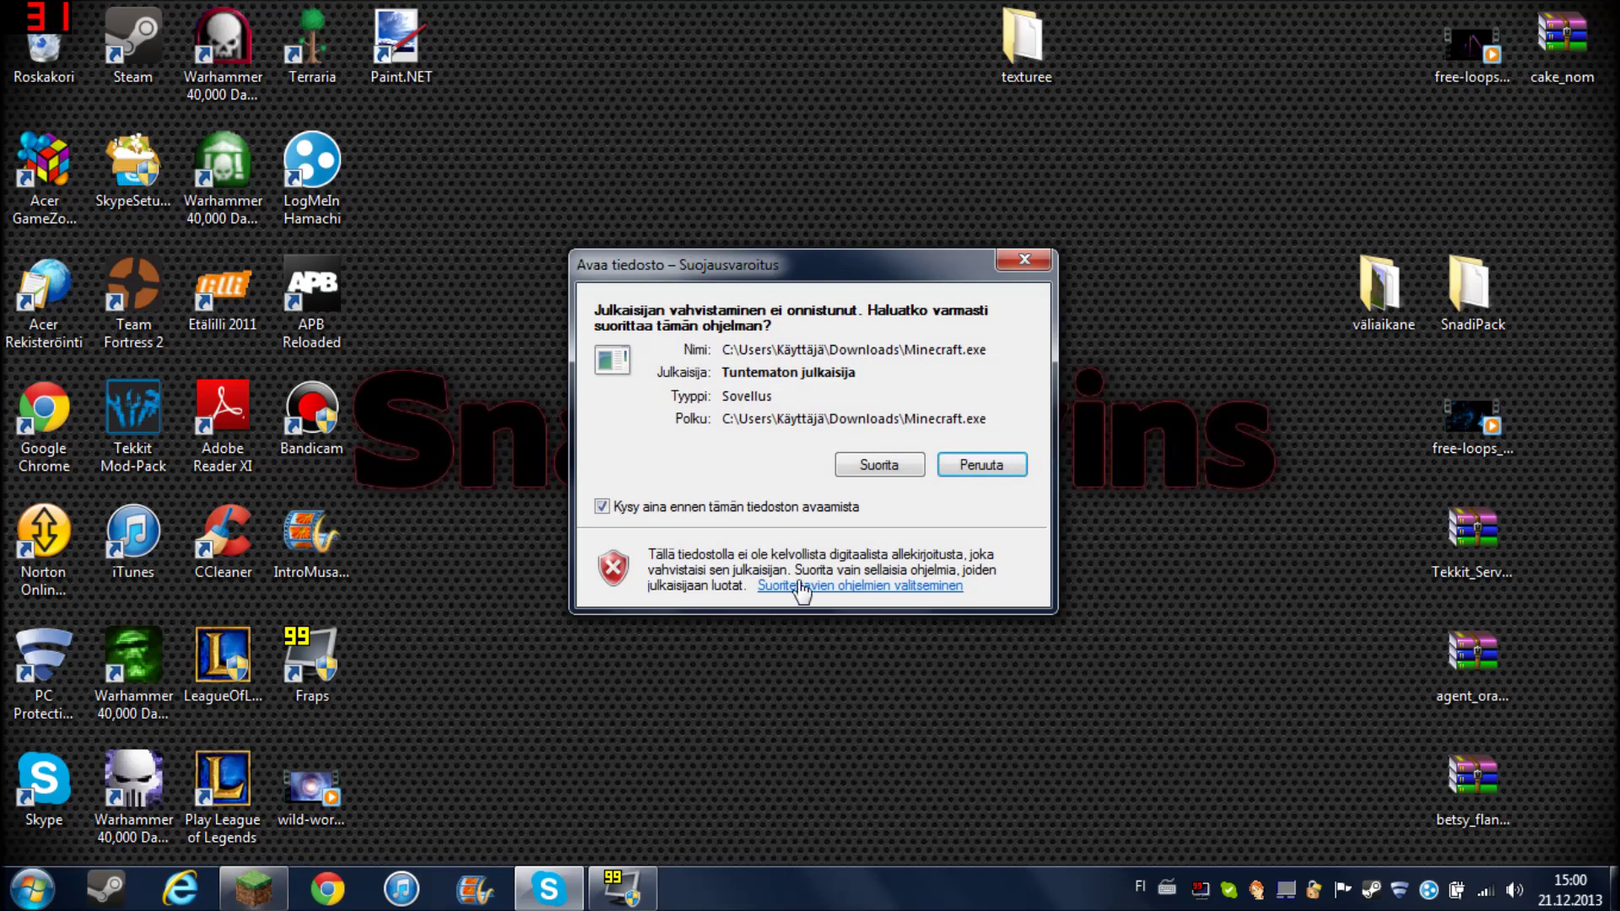
left_click(878, 466)
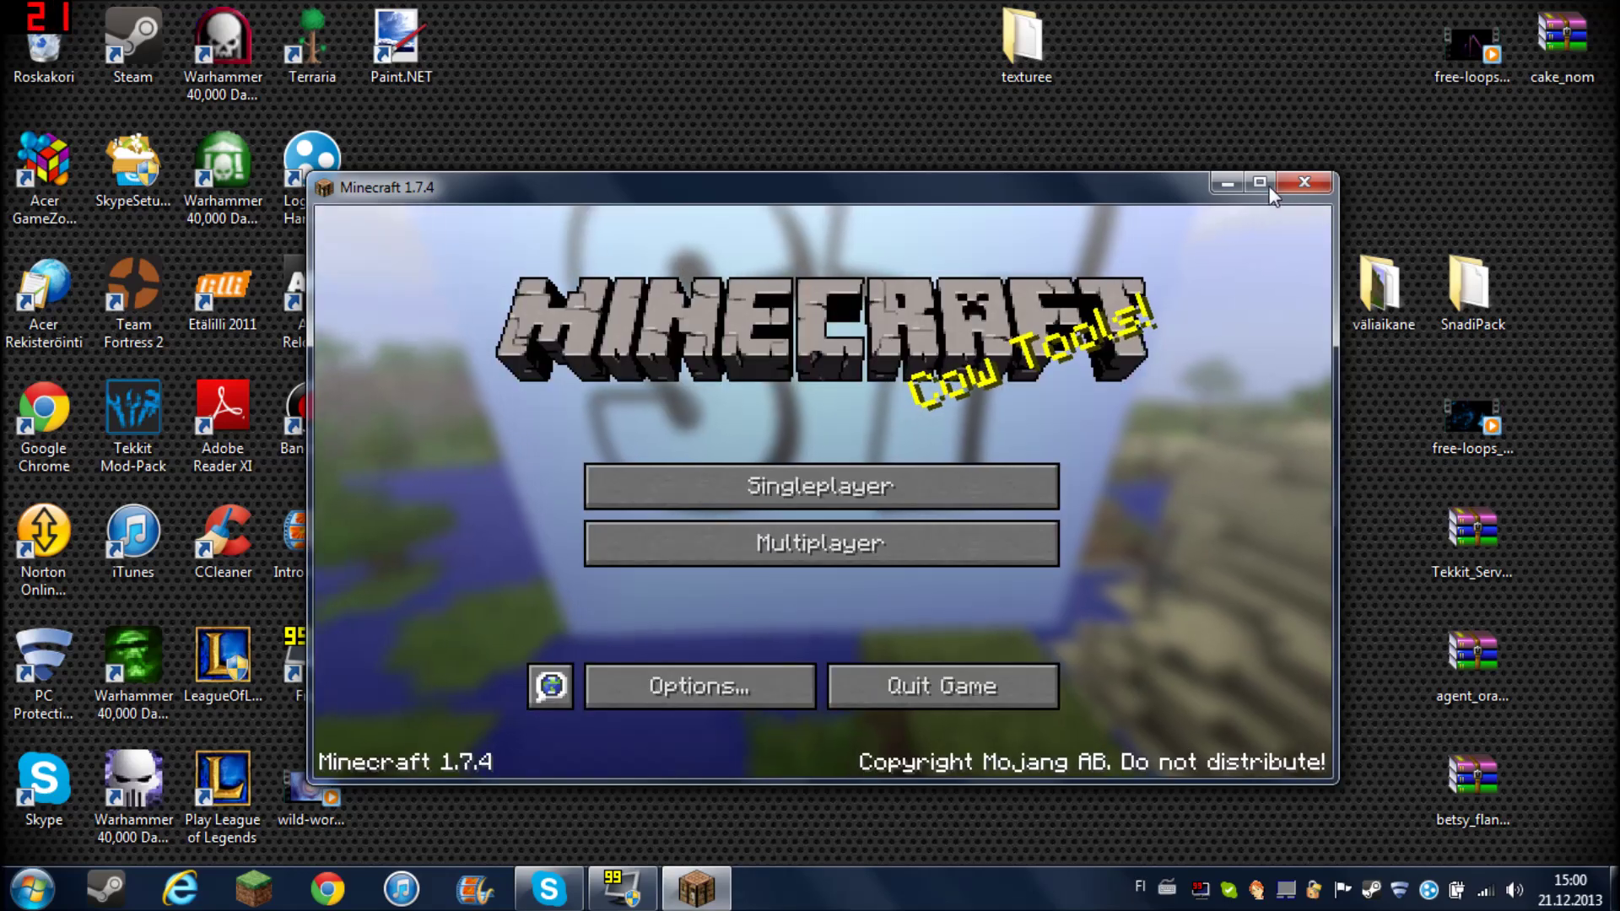
left_click(1260, 183)
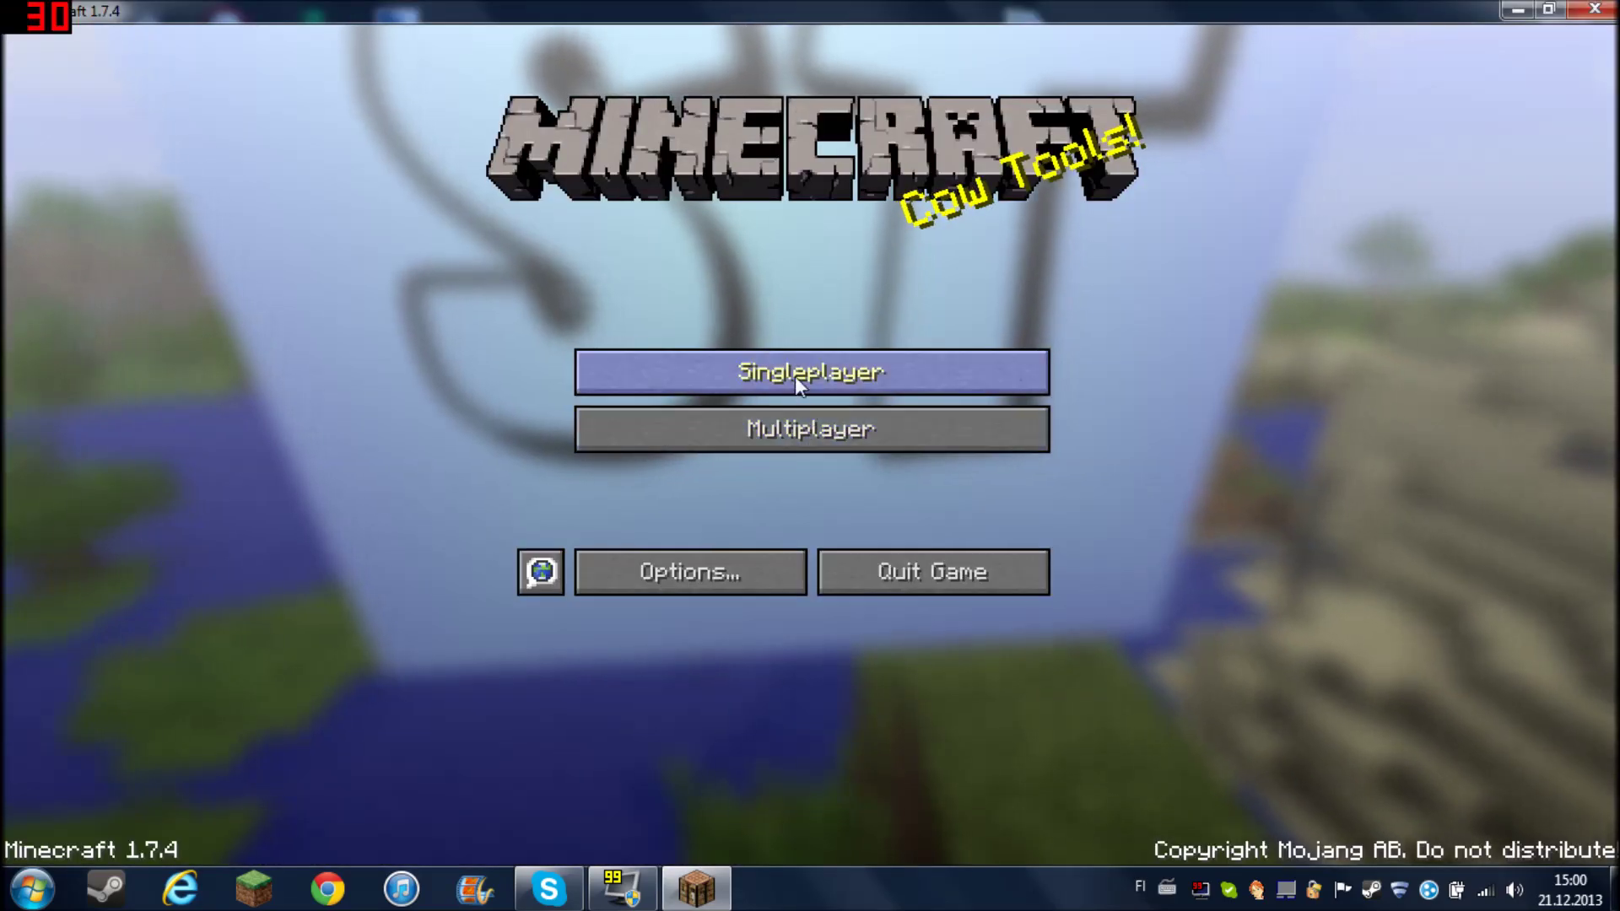
Load the singleplayer world -E- ProjectChannel World 1st, declining the incoming Skype call, and resume the game.
left_click(794, 376)
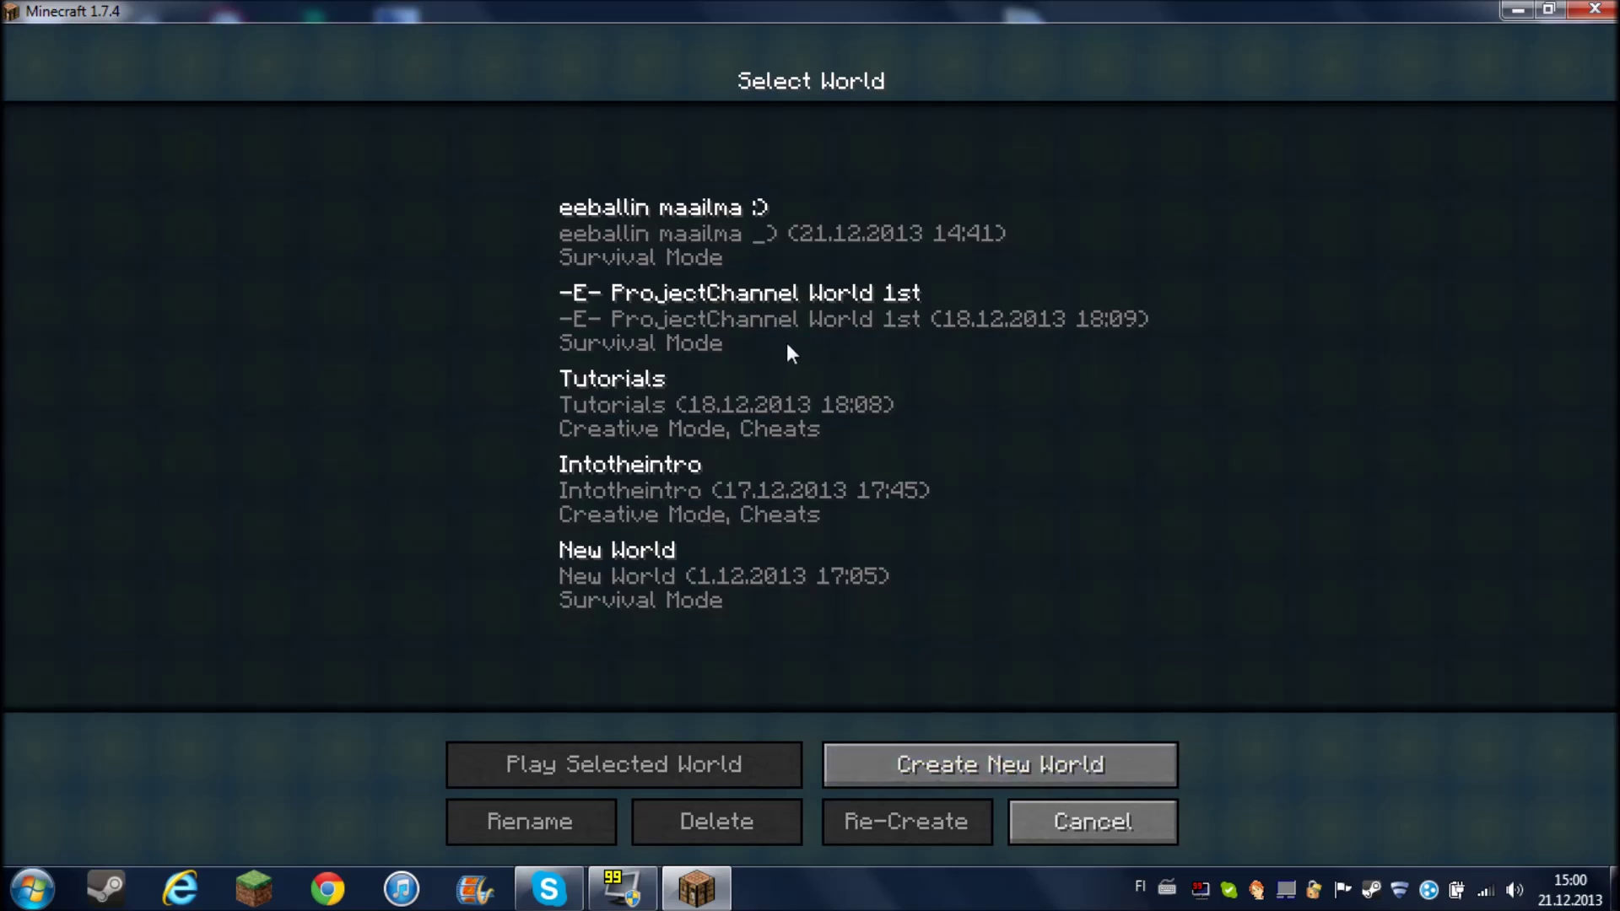
double_click(756, 307)
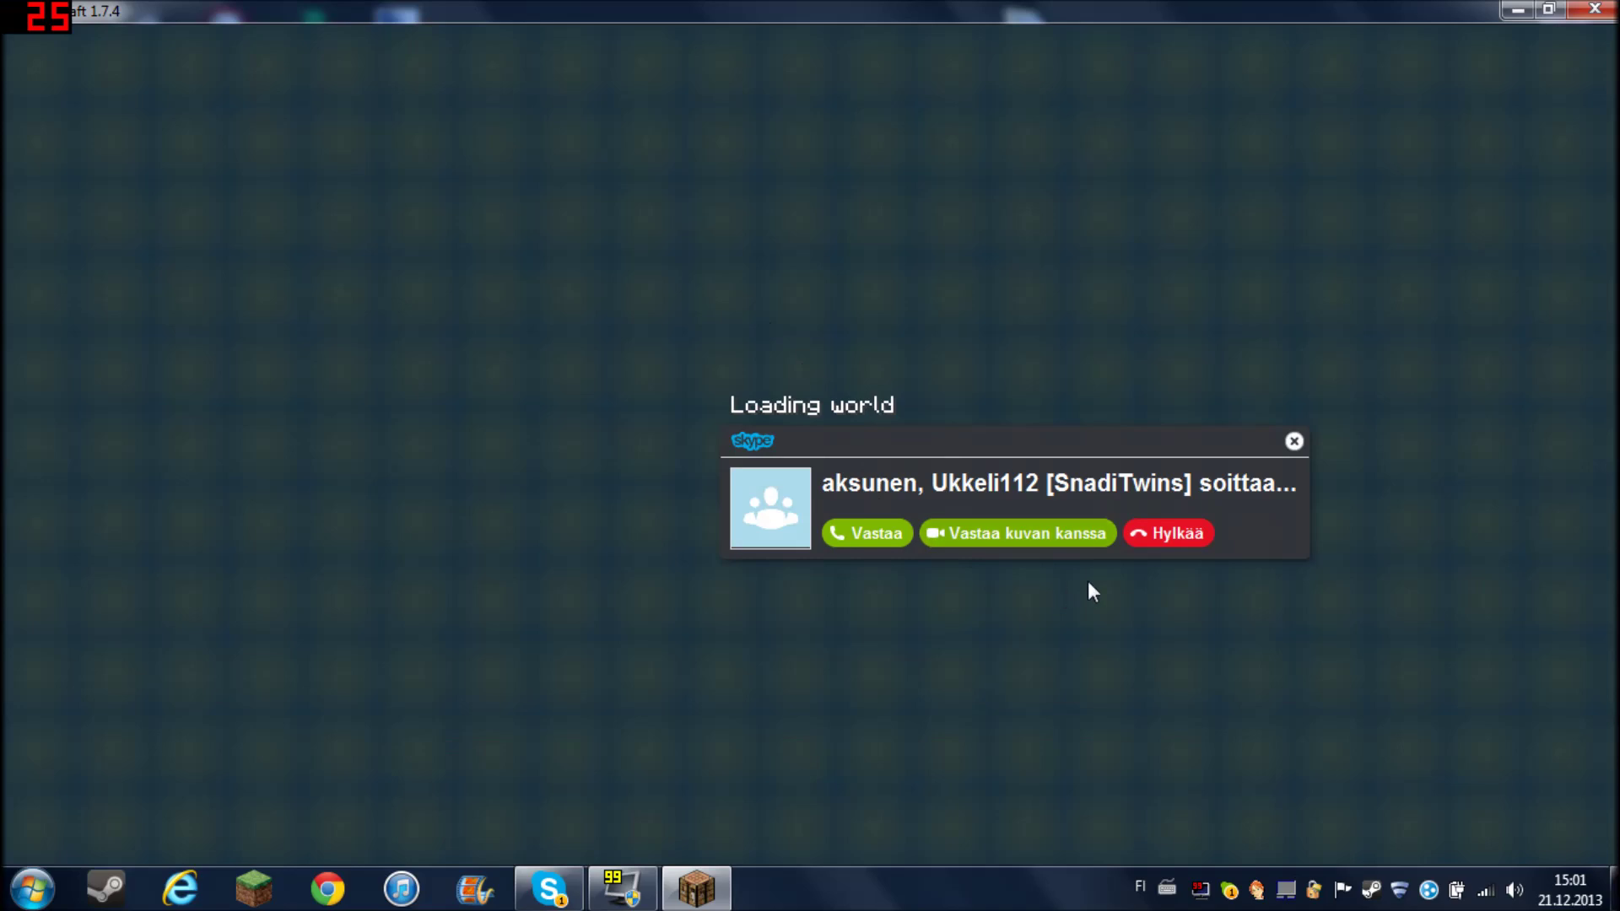
left_click(1158, 530)
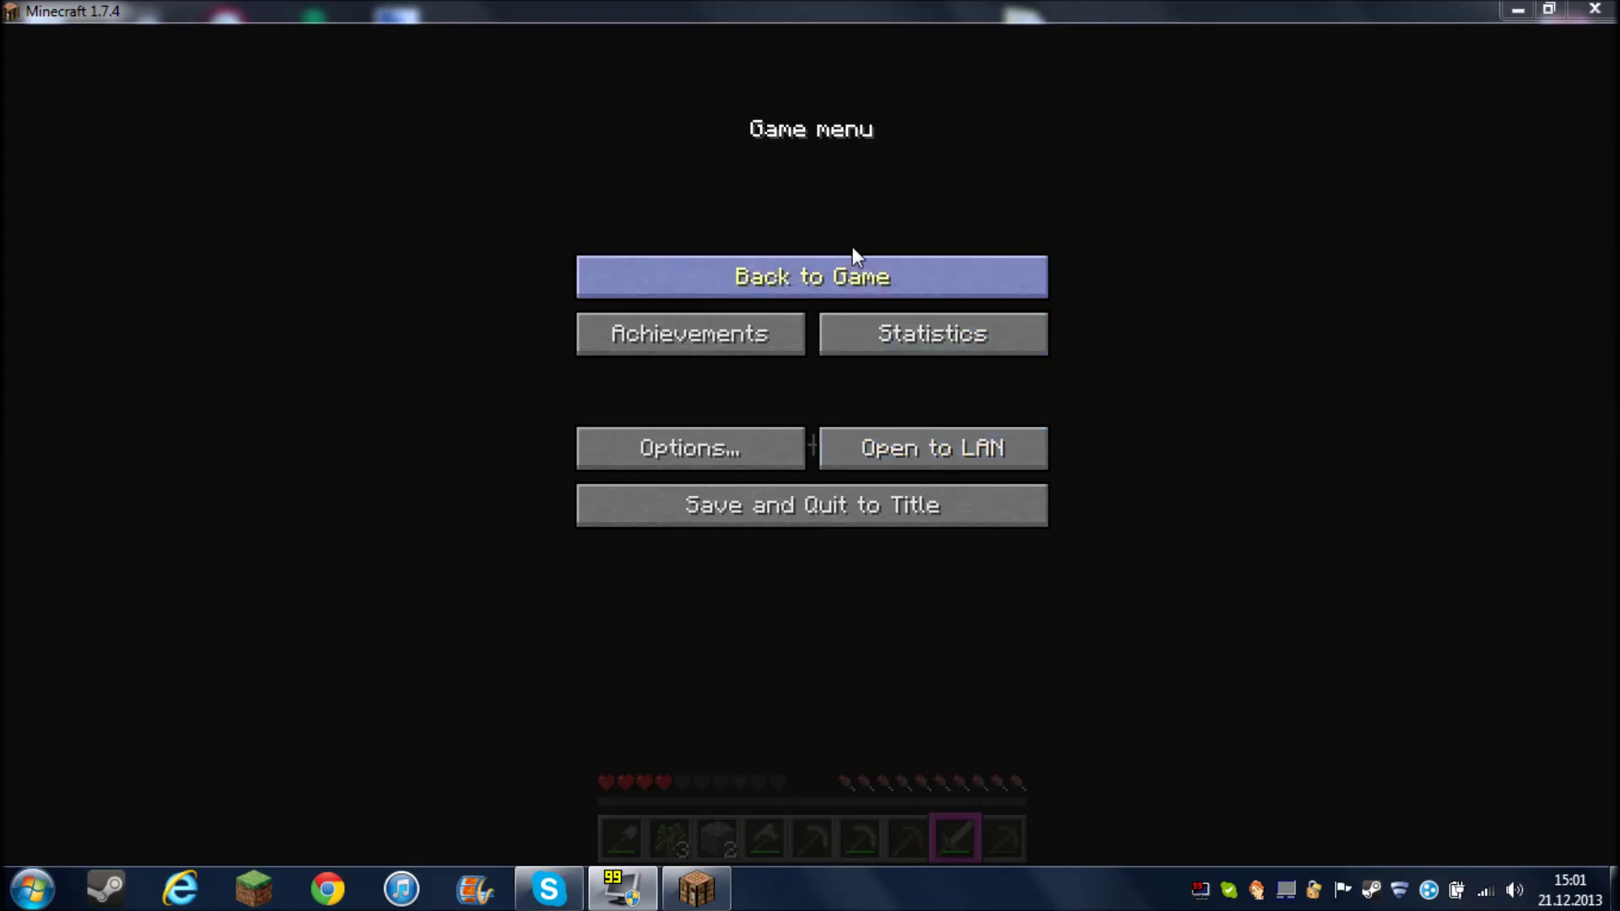
left_click(853, 257)
left_click(812, 445)
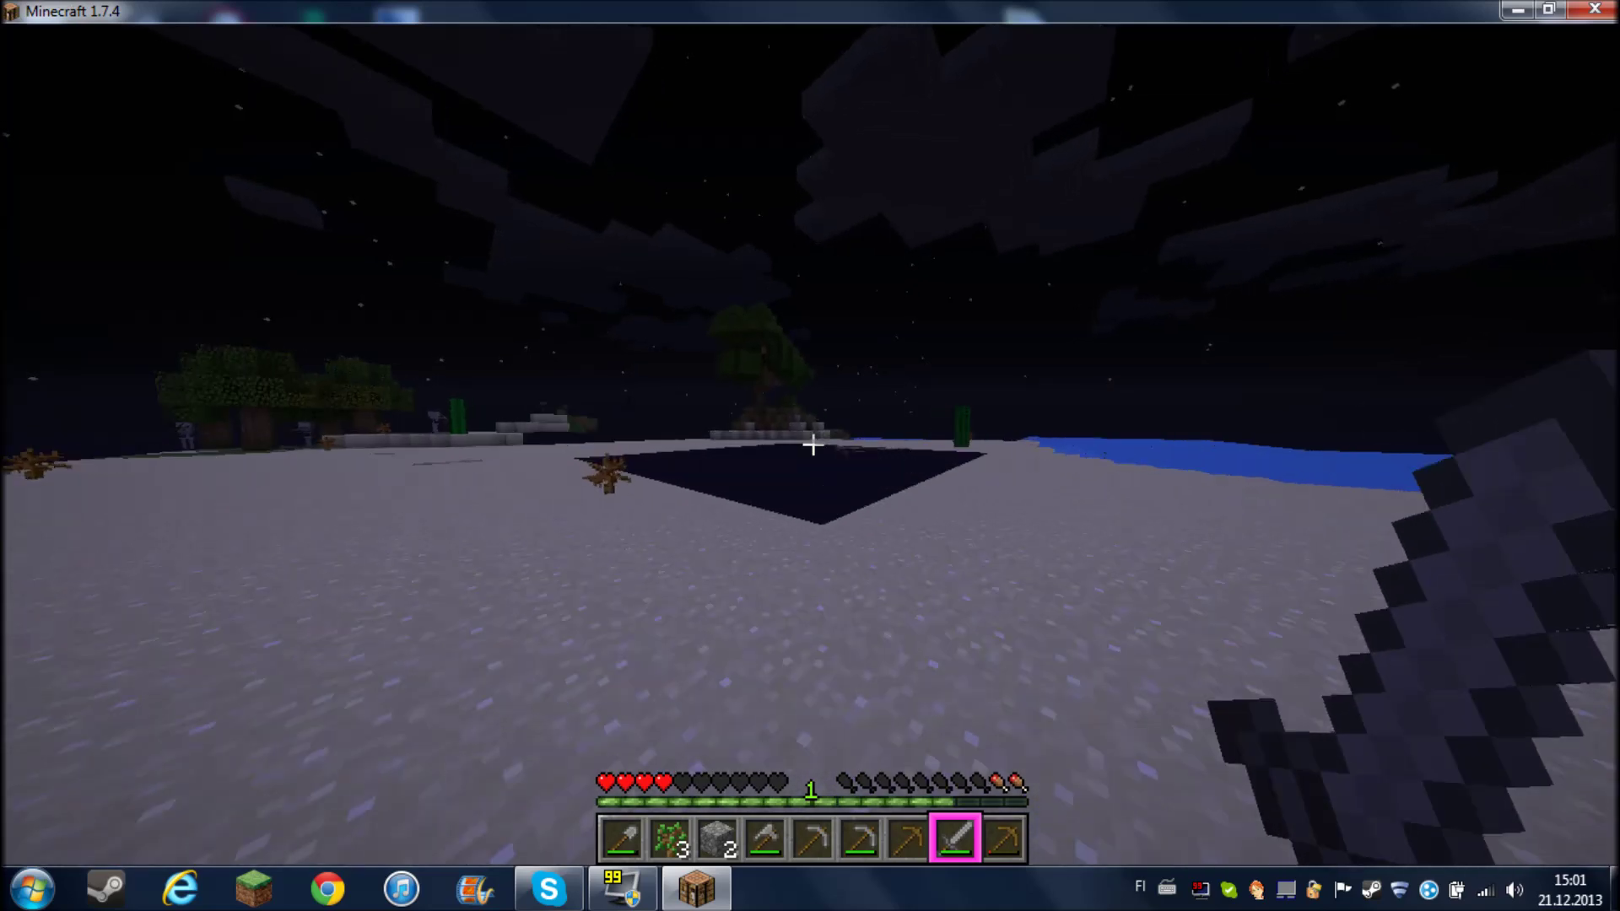
Activate the sinistäoakkia.zip resource pack, deselect SnadiPack.zip, and return to the game.
key("Escape")
left_click(741, 455)
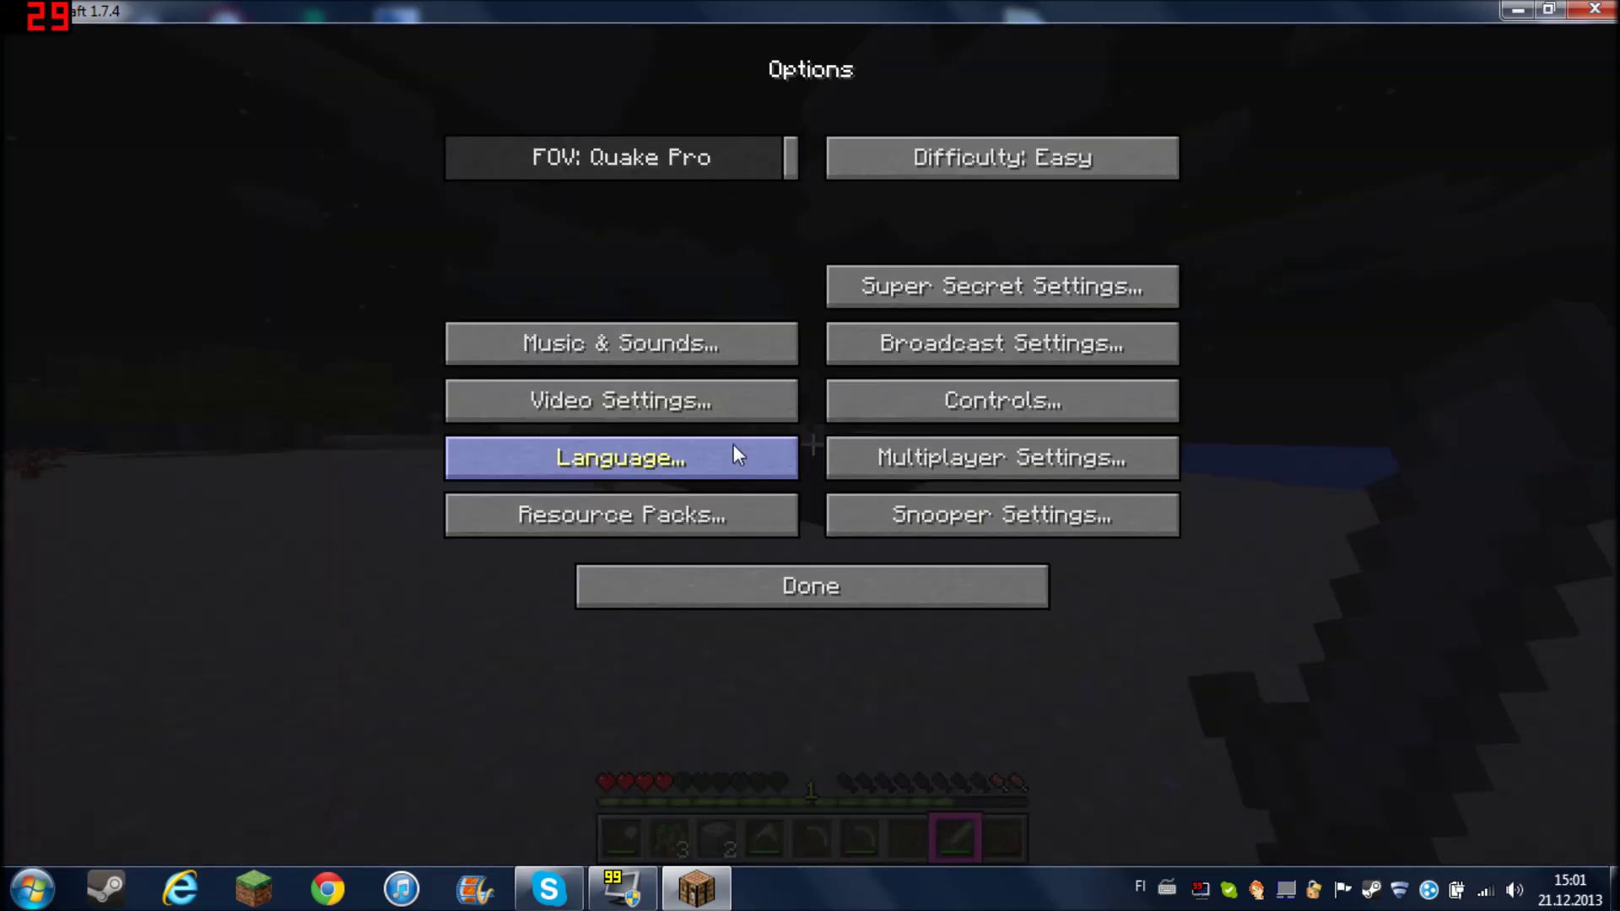
left_click(640, 506)
left_click(368, 272)
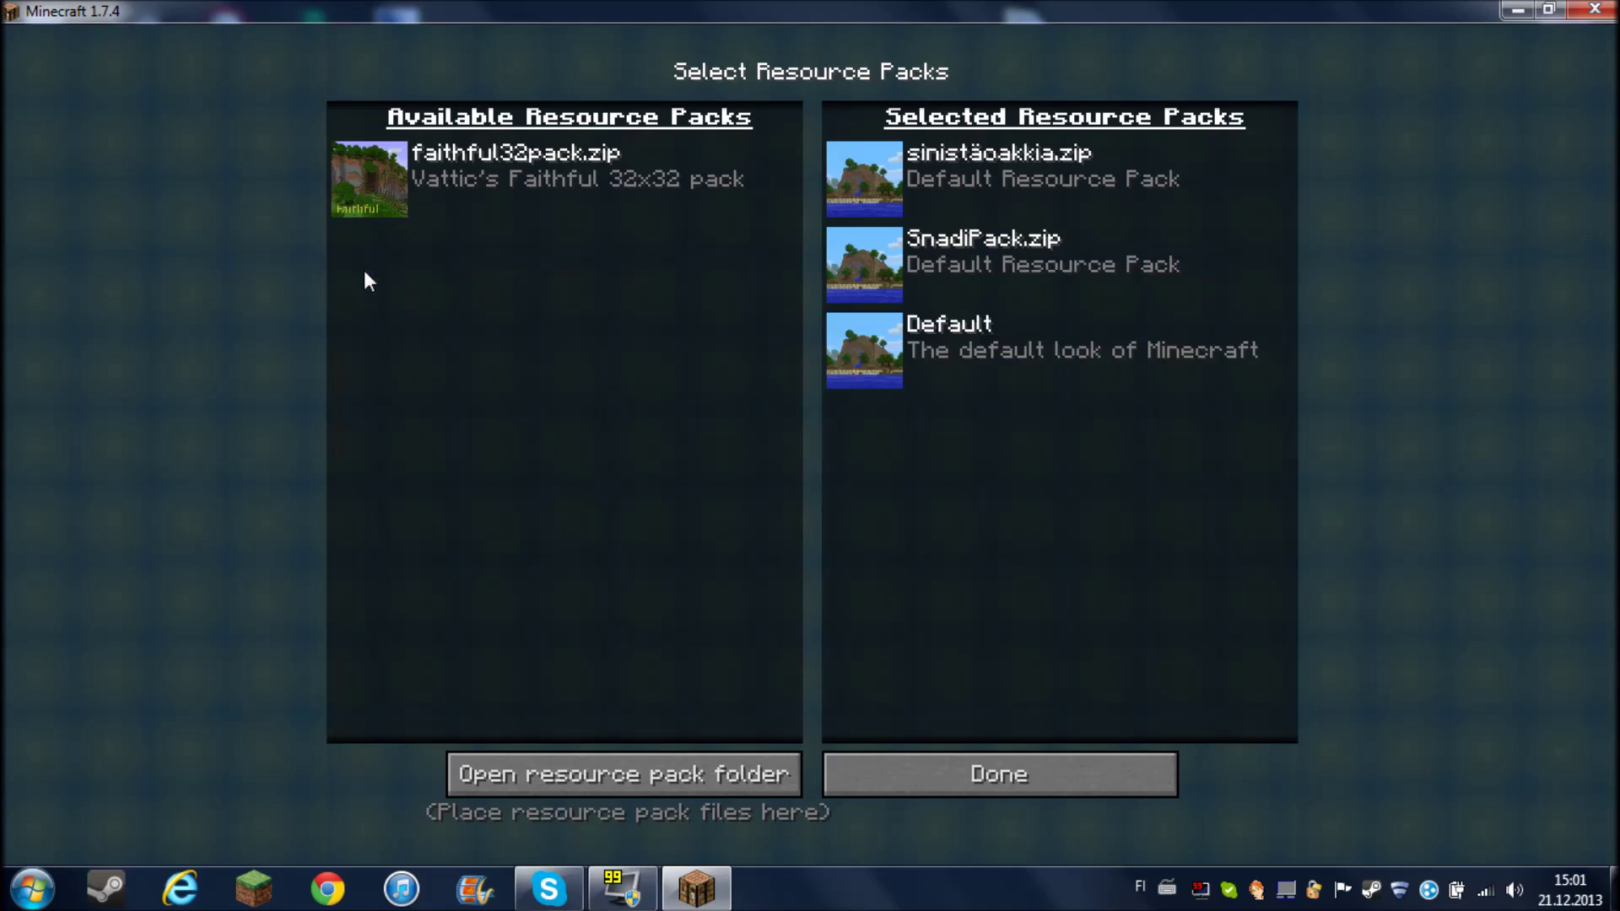
left_click(853, 266)
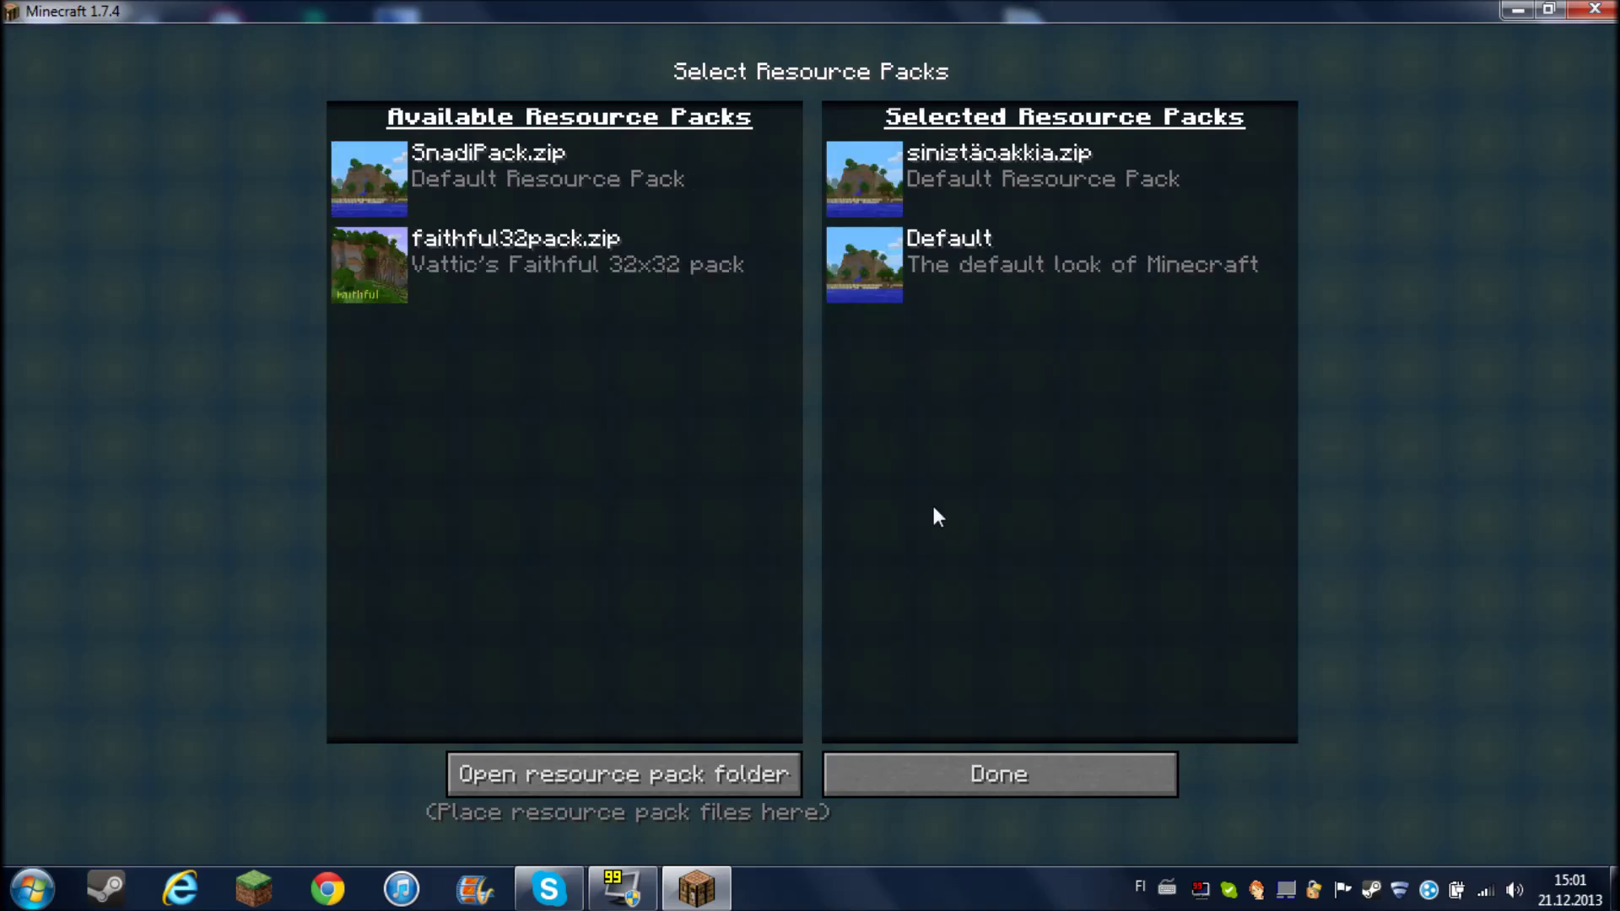
left_click(965, 775)
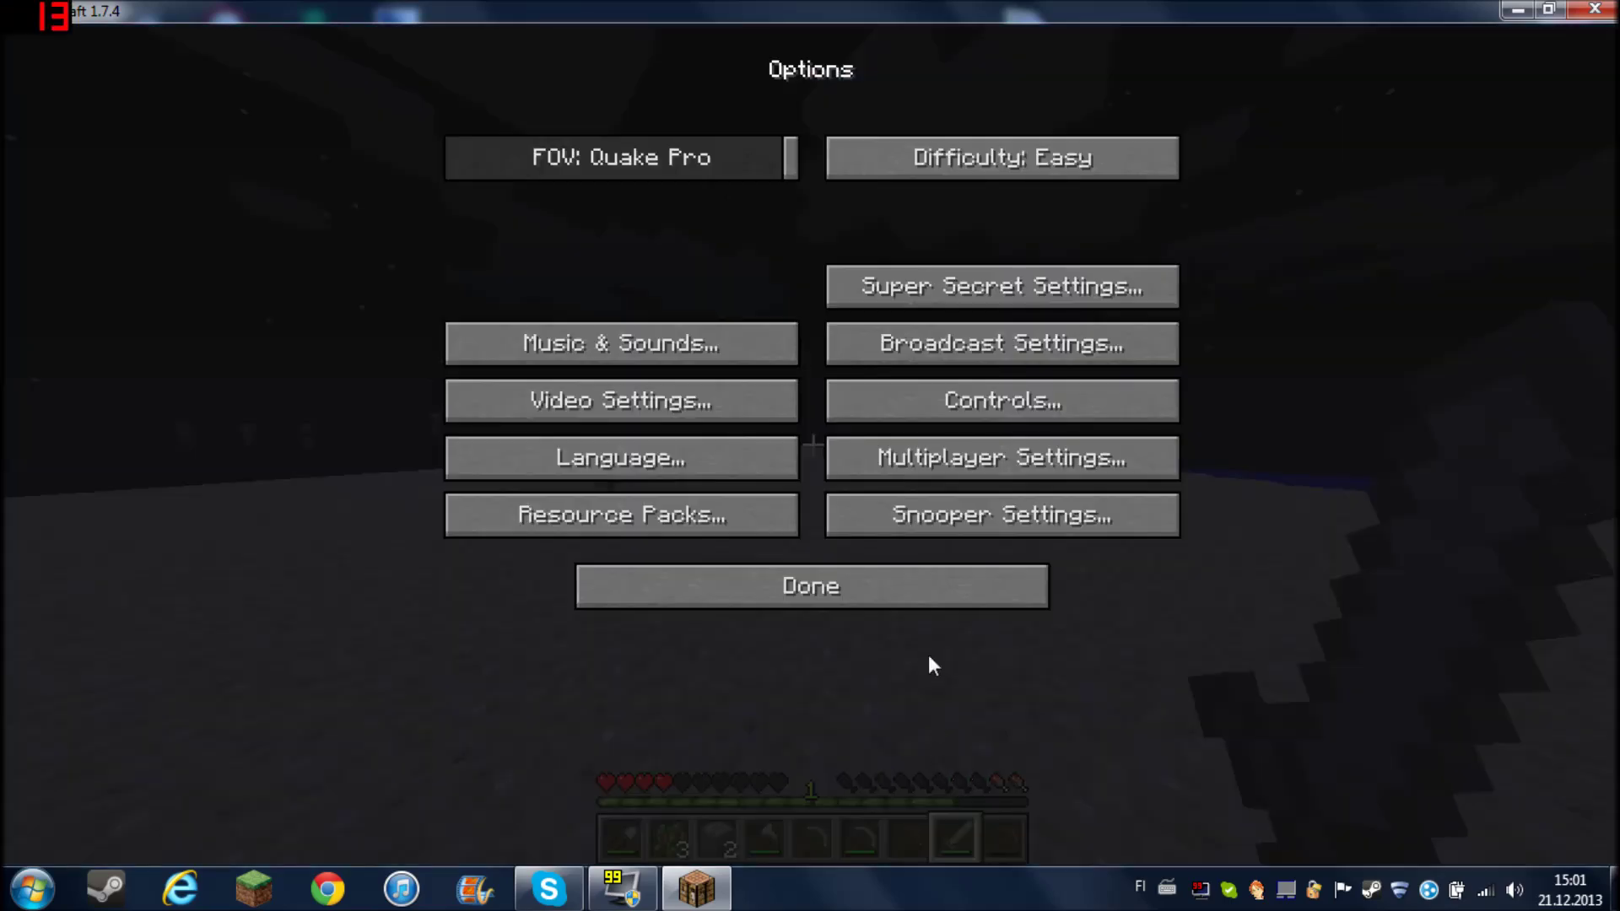
left_click(897, 587)
left_click(820, 275)
Walk across the sand to the large oak tree and examine the texture of its logs.
key("w")
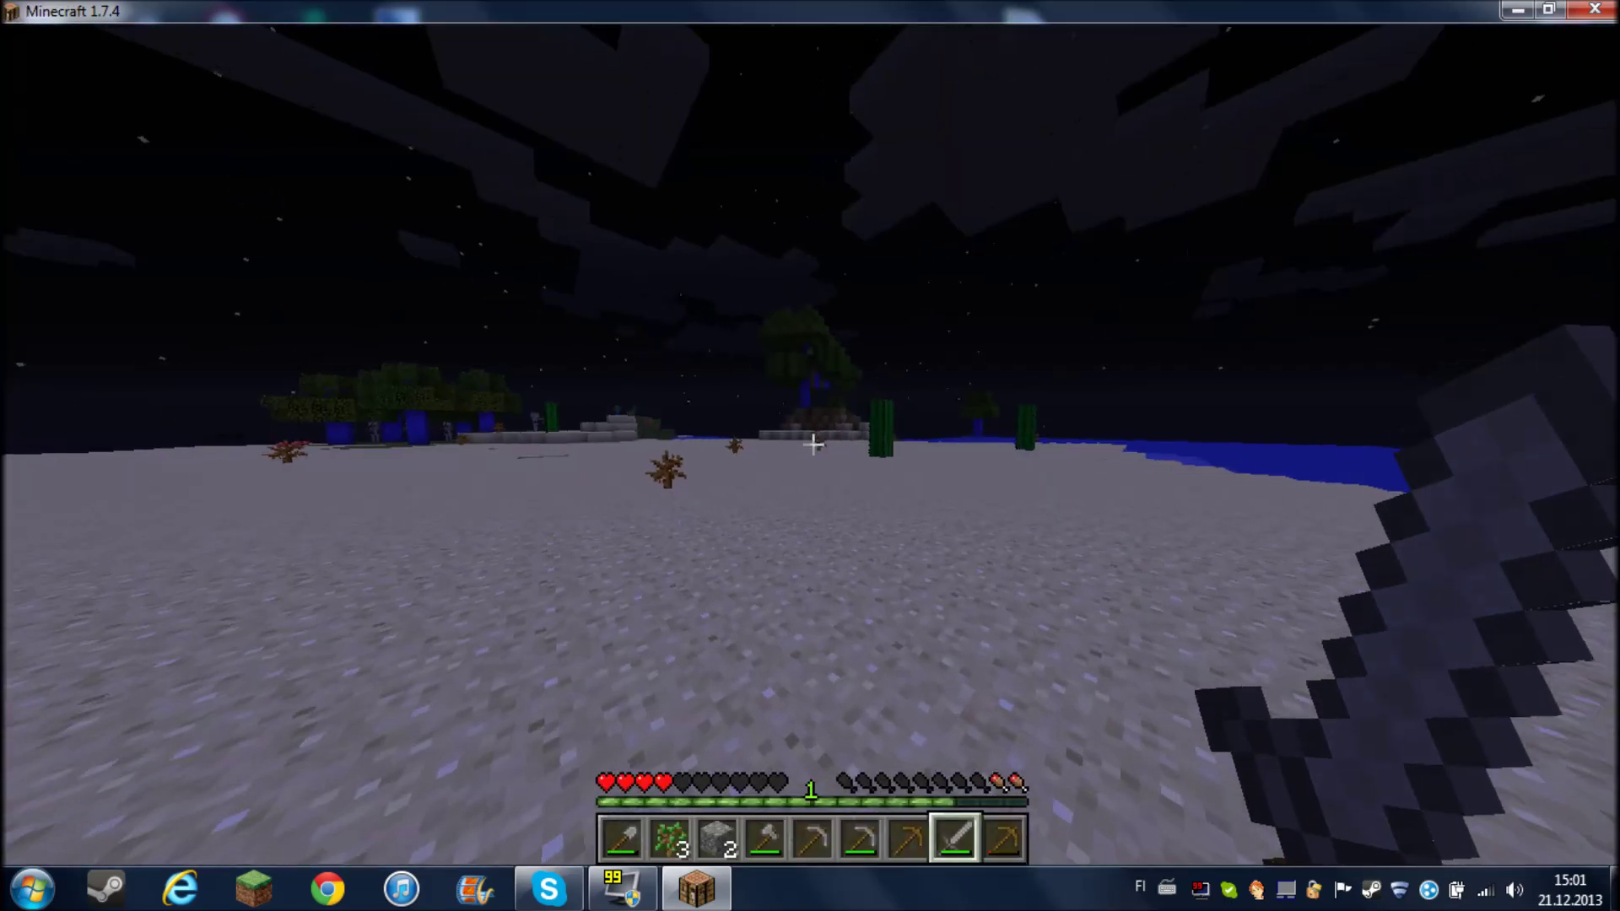
key("w")
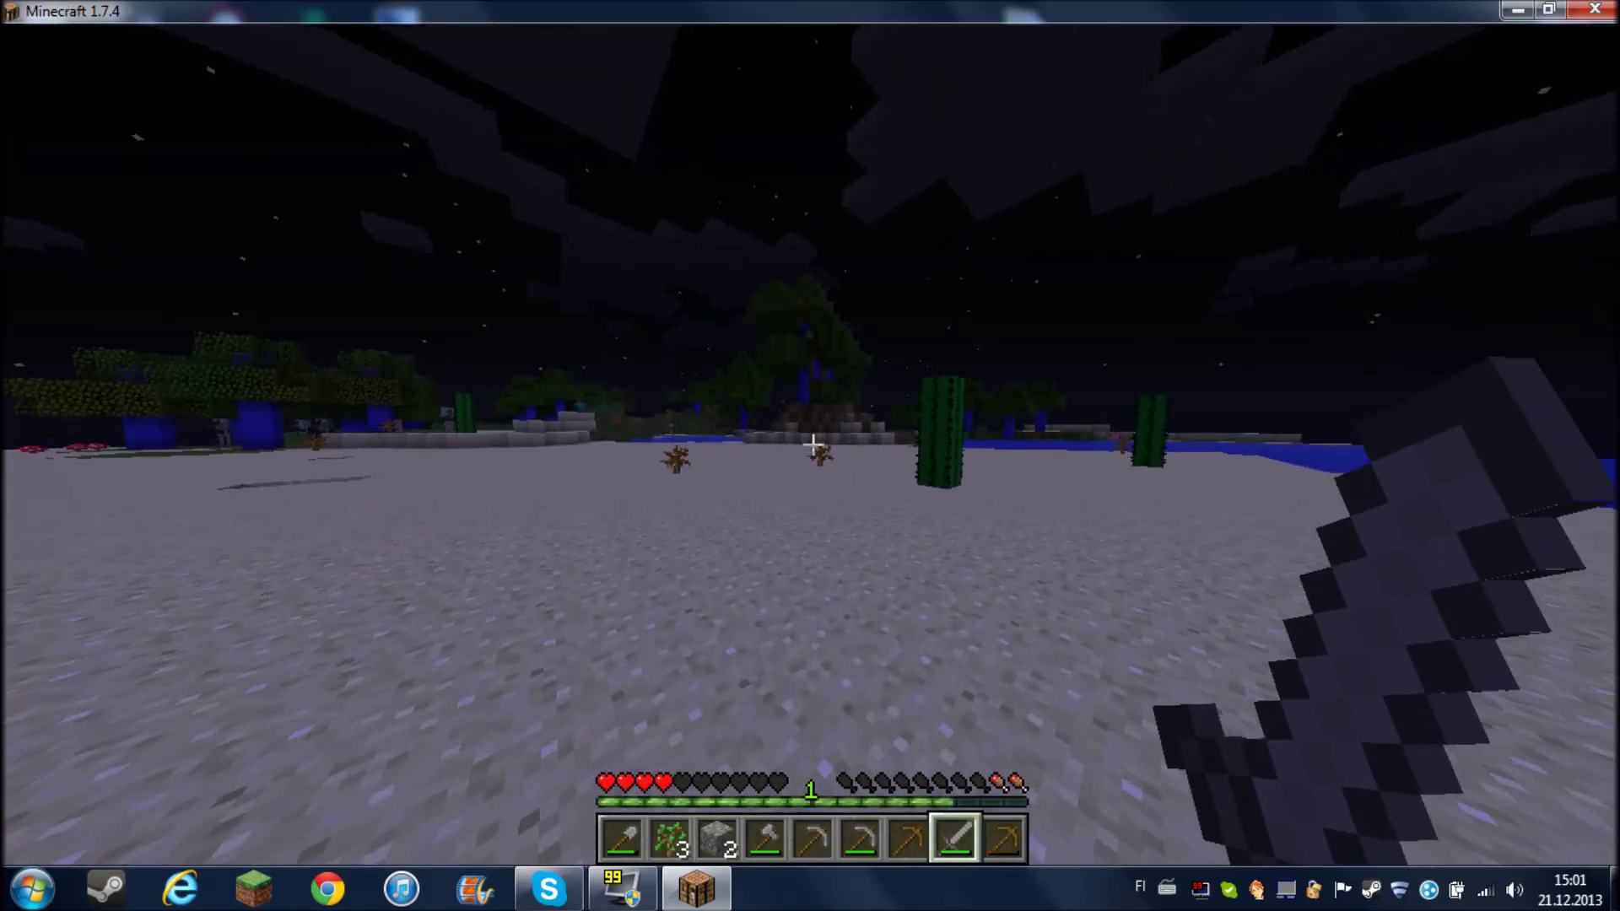
key("w")
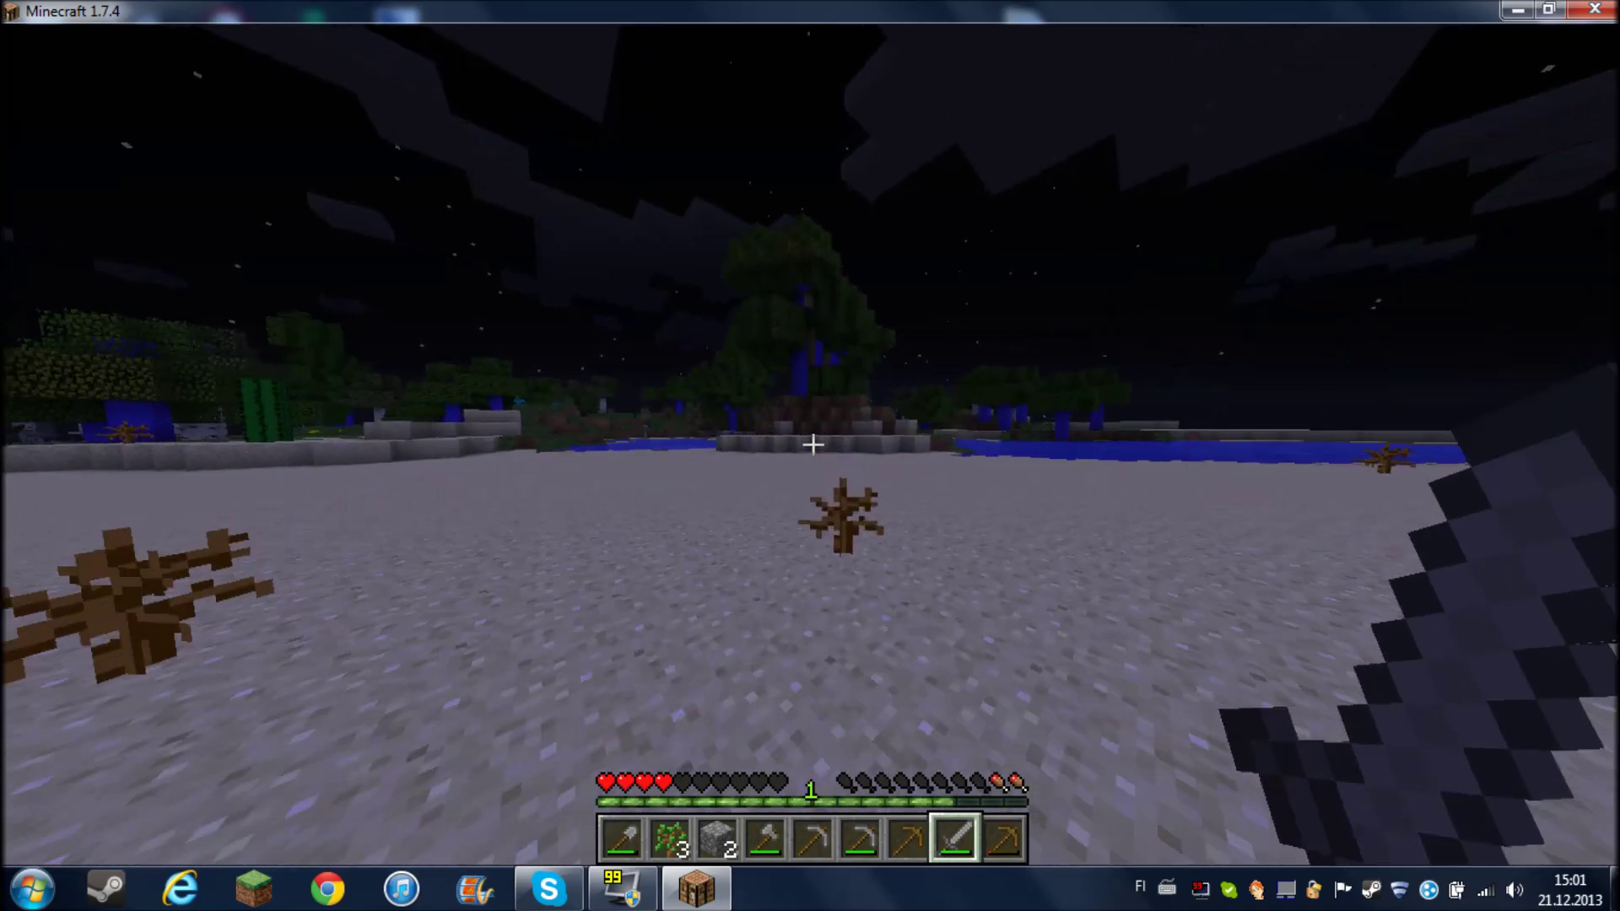
key("w")
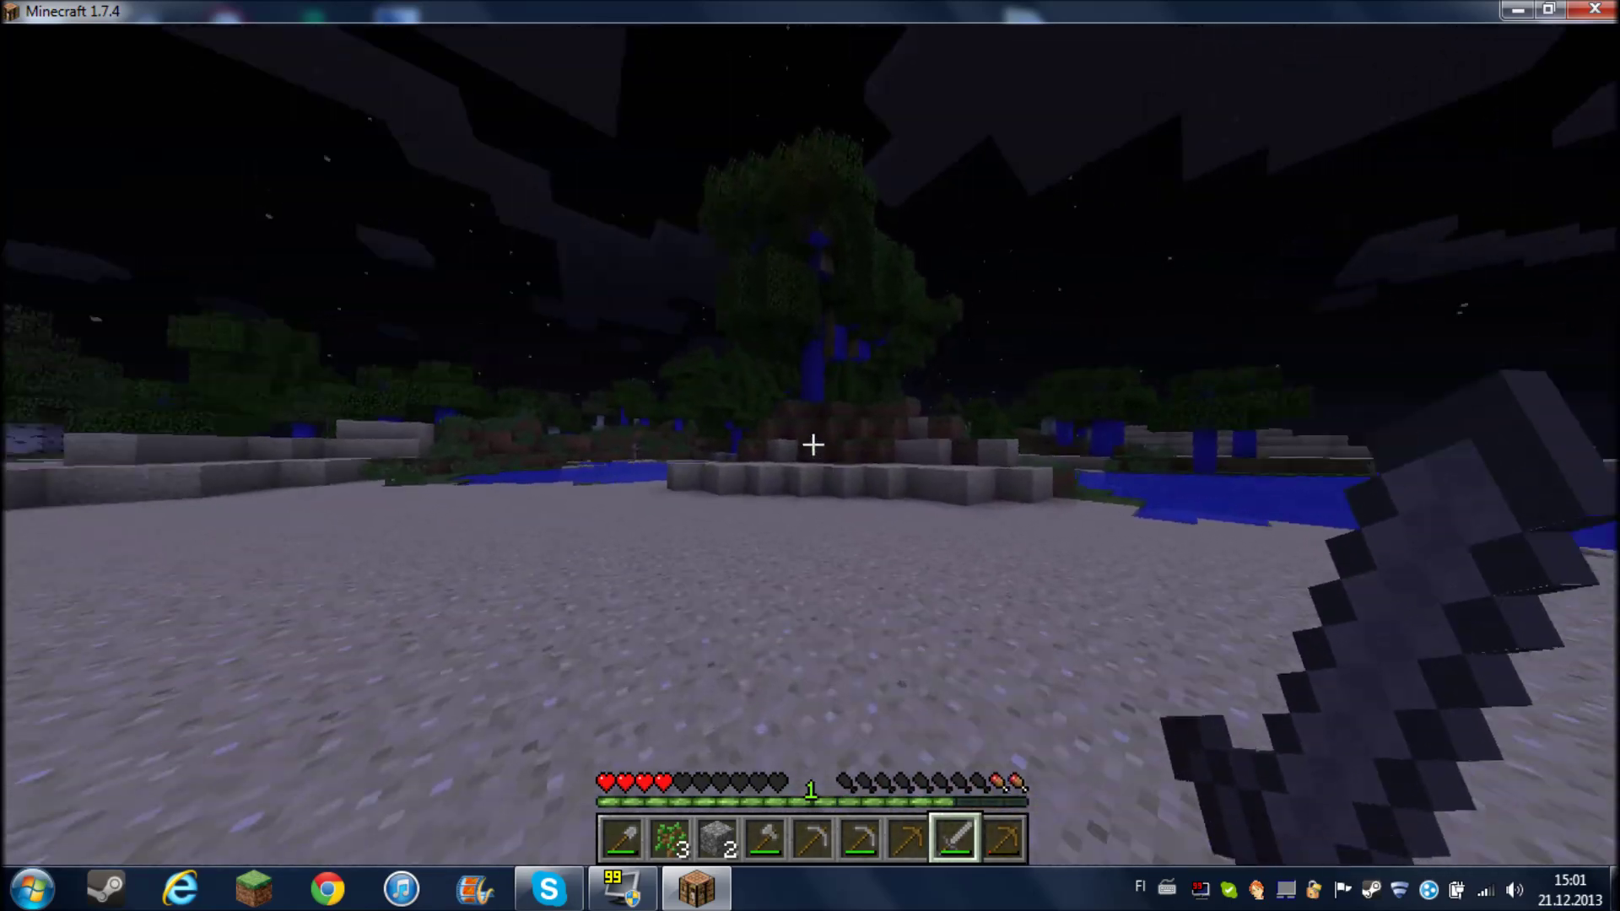
key("w")
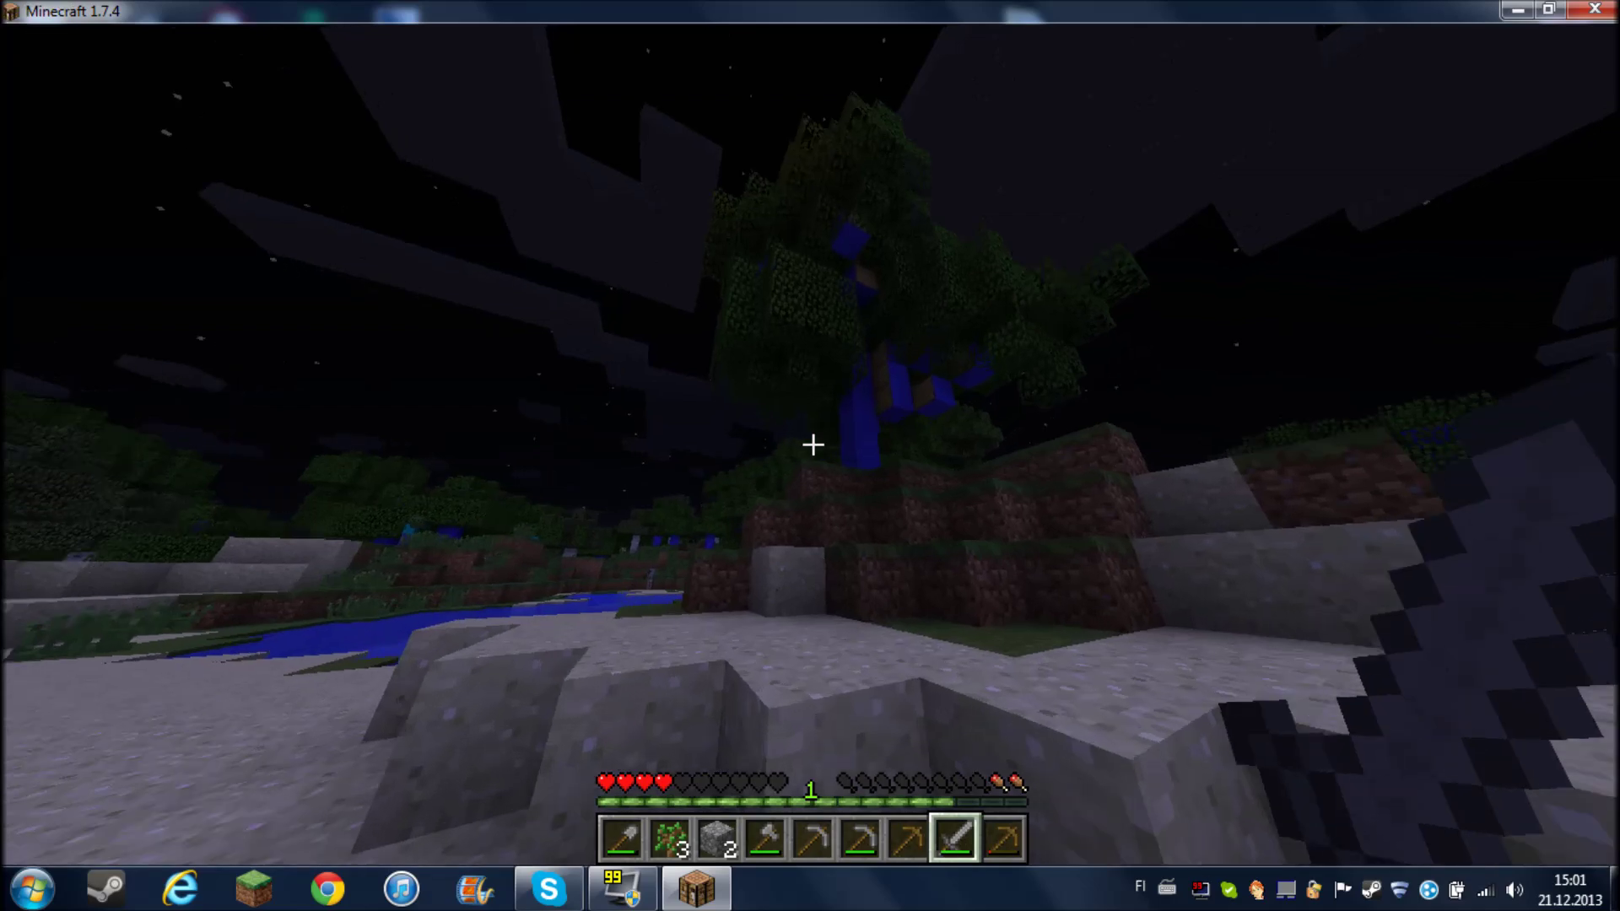
key("w")
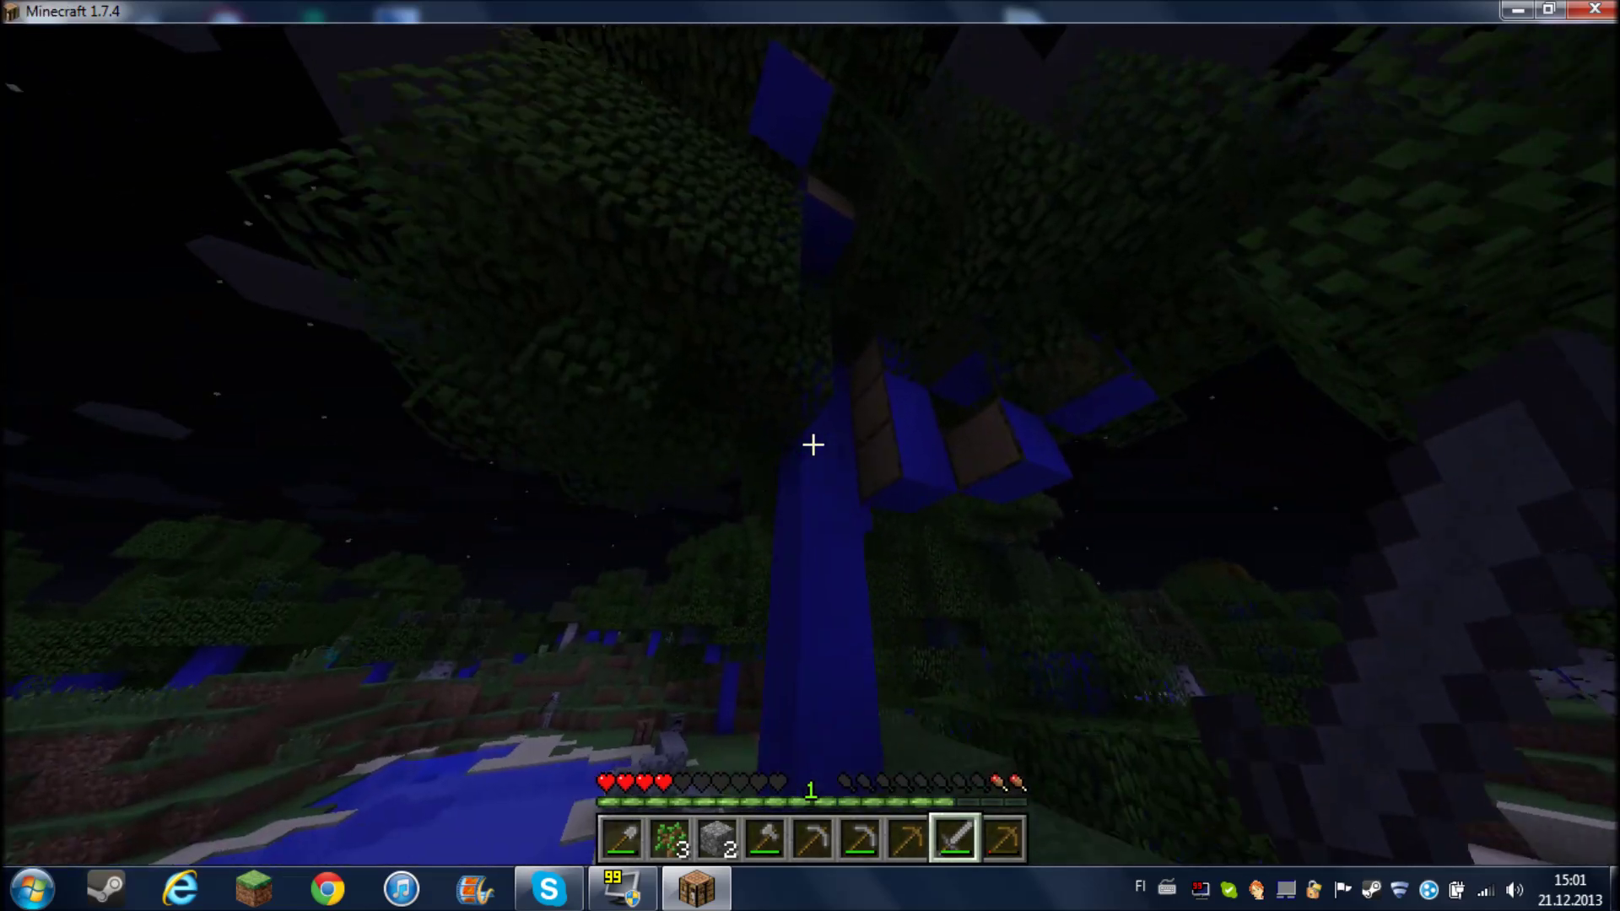
key("space")
left_click_drag(813, 444, 812, 444)
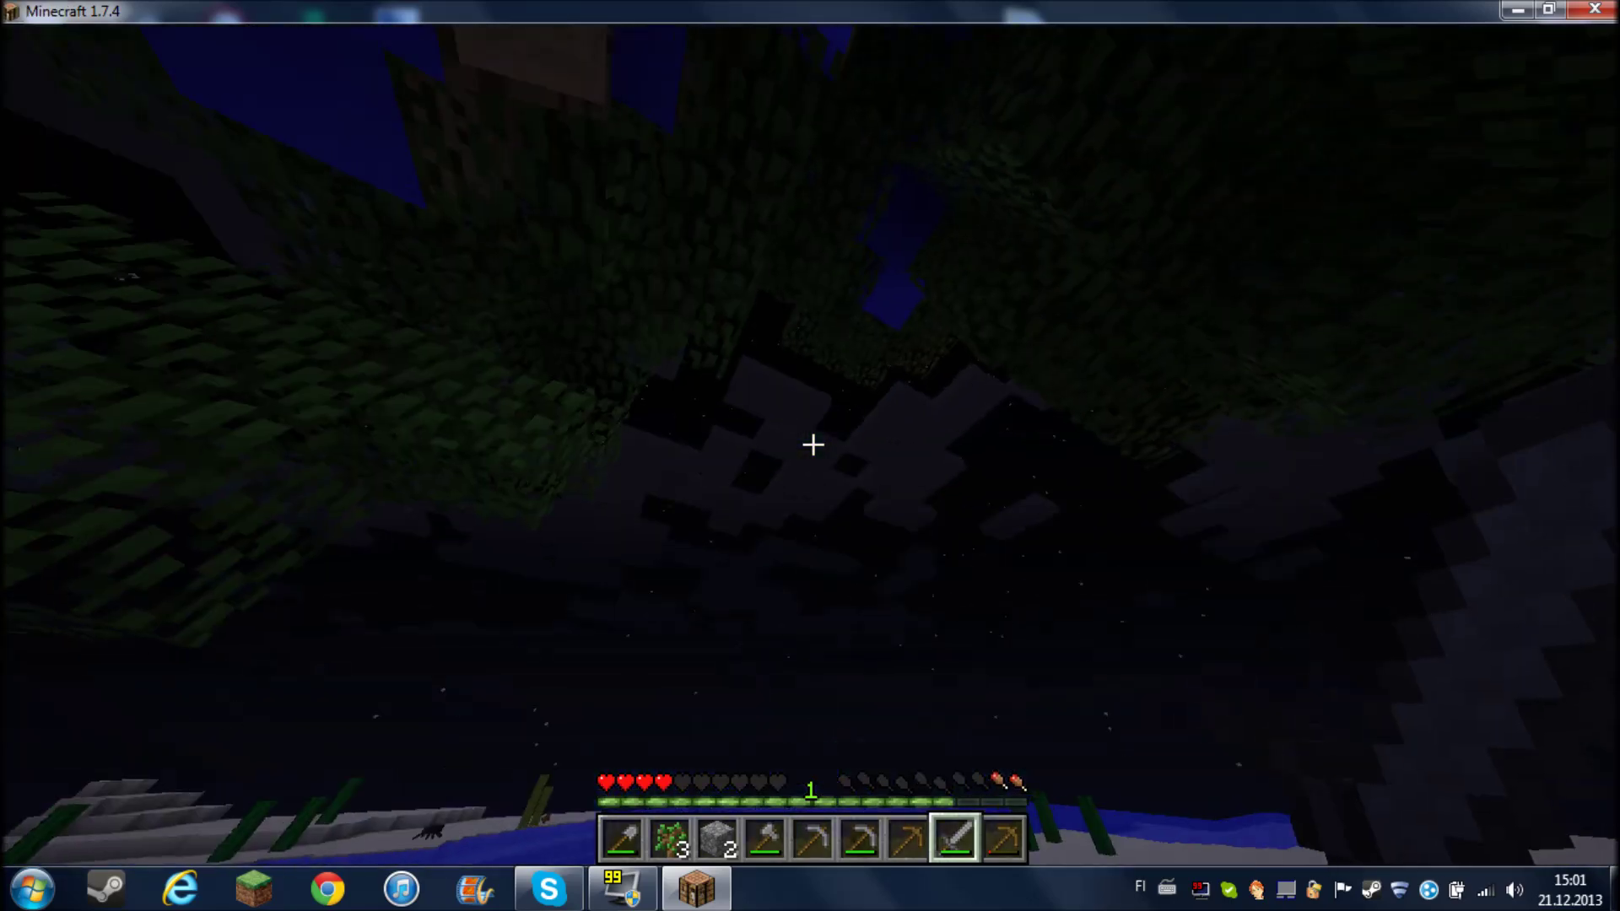
mouse_move(813, 444)
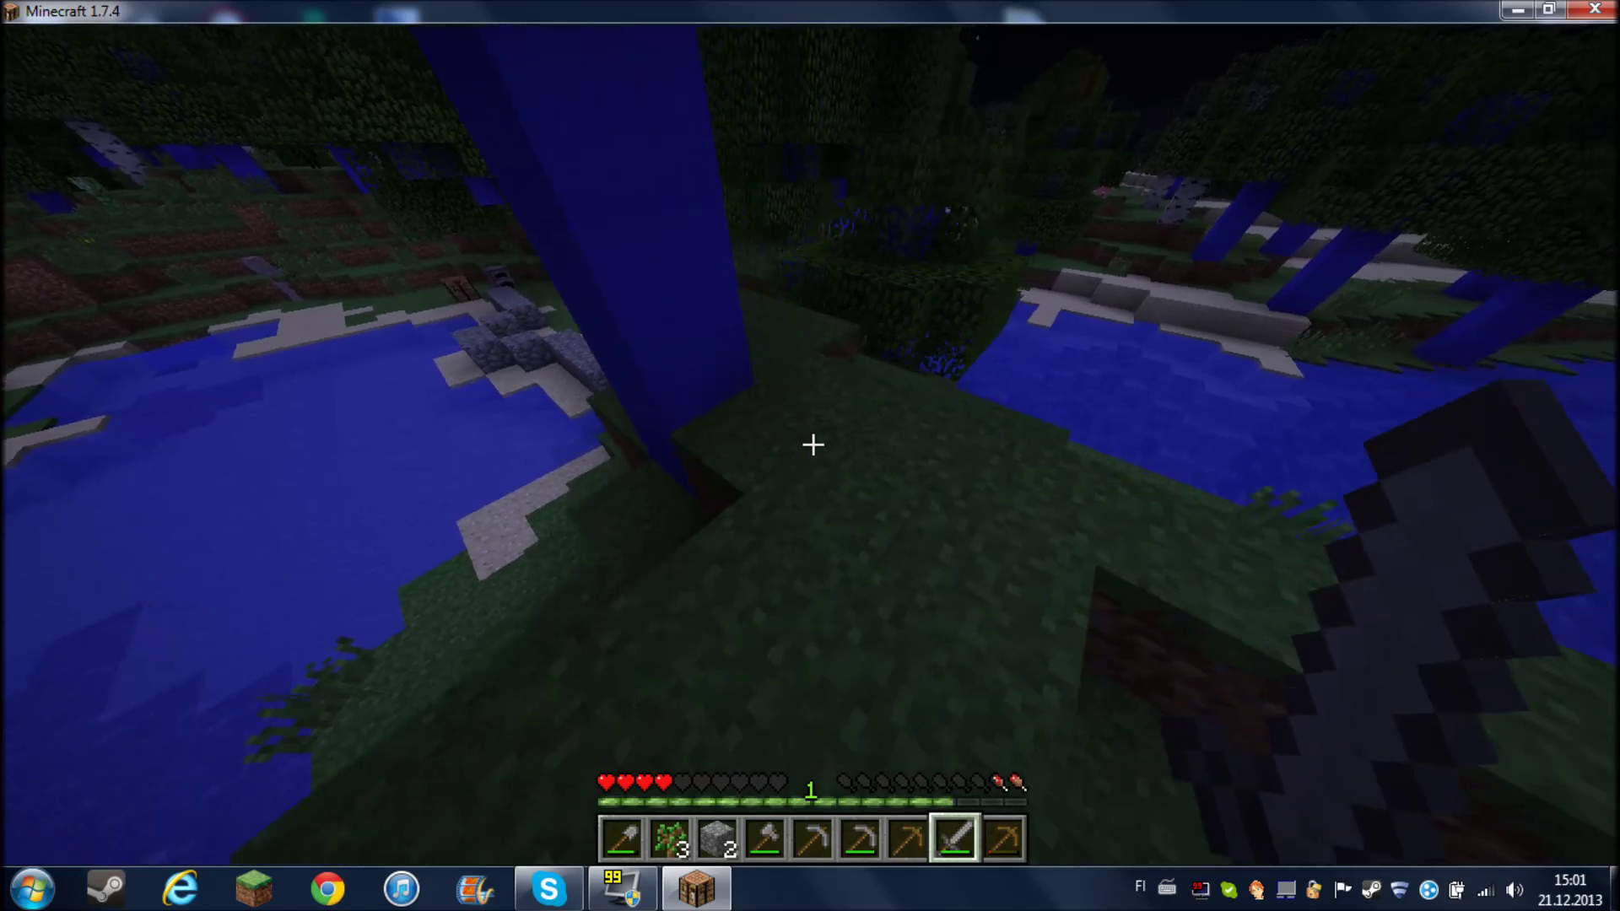
Save the world, return to the title screen and quit Minecraft.
key("Escape")
left_click(765, 520)
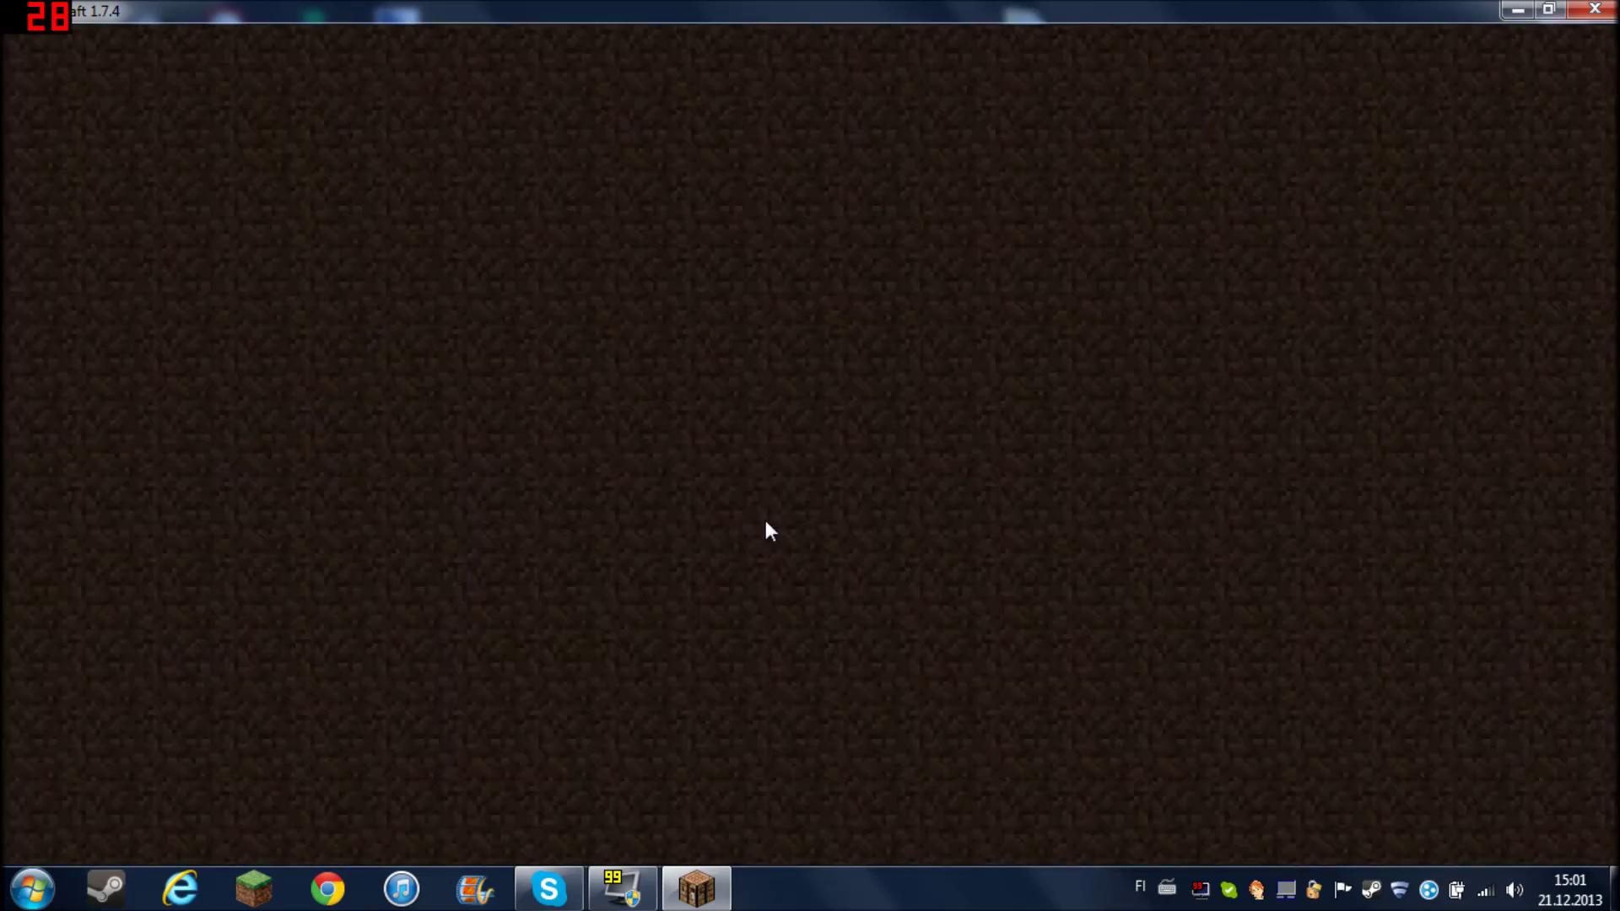
left_click(910, 580)
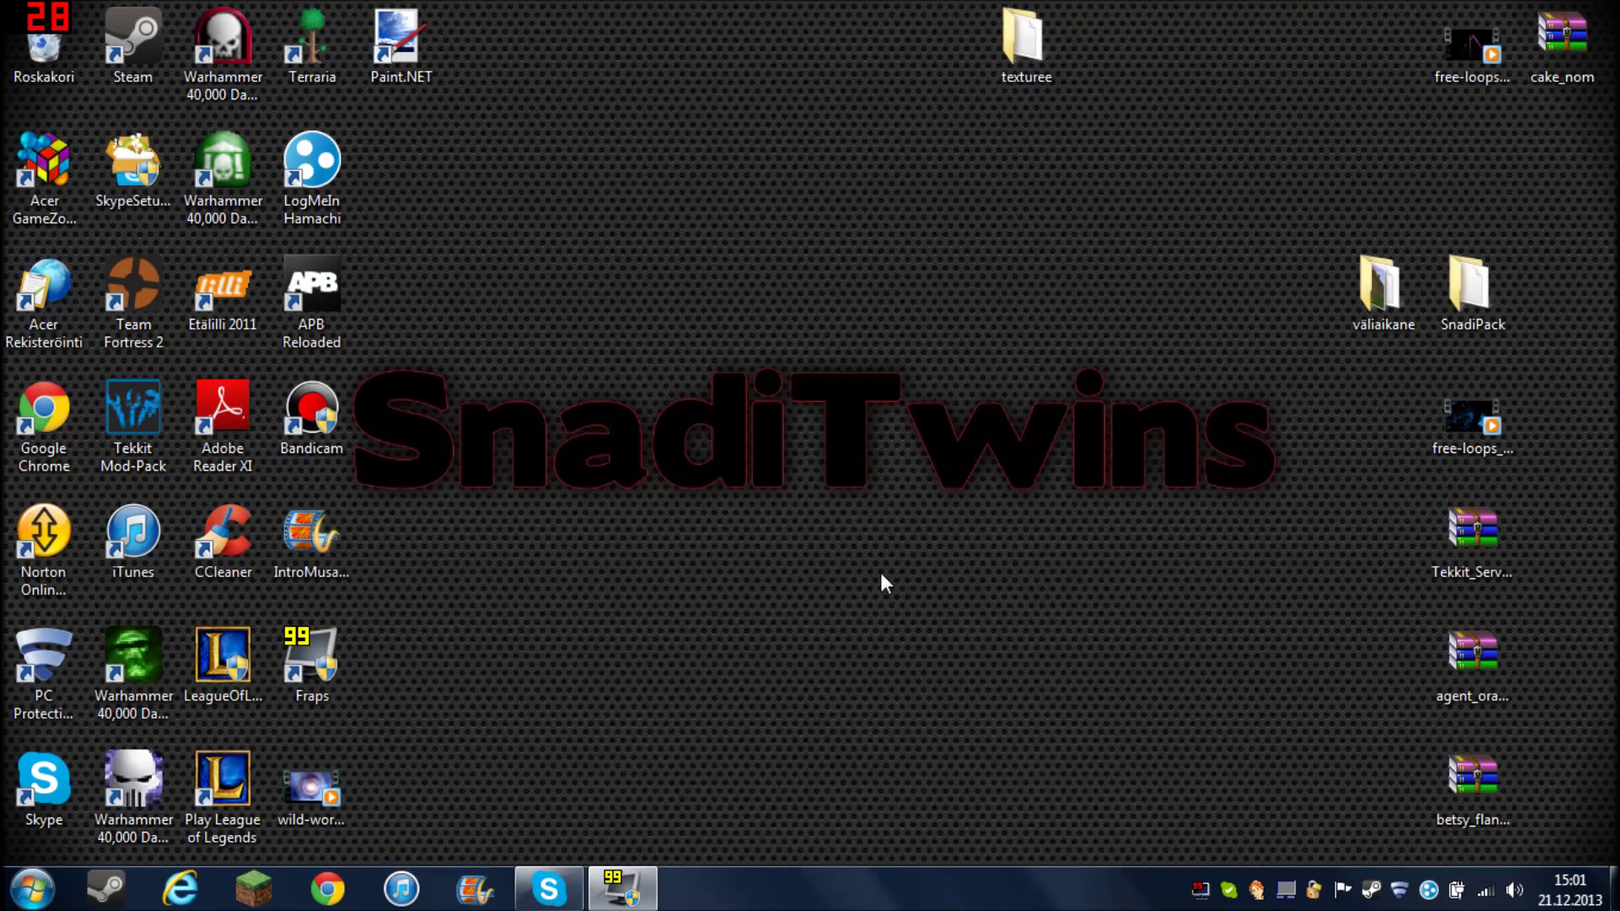